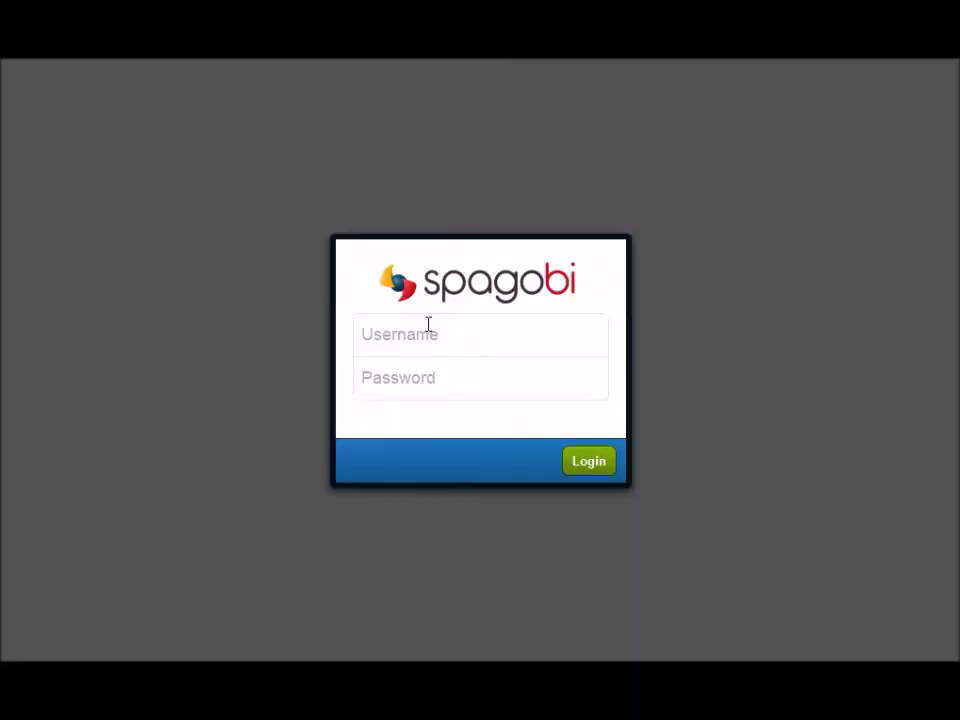
# Step: Place the cursor in the Username field of the SpagoBI Mobile login screen
pyautogui.click(422, 341)
# Step: Sign in with the mobile user's username and password, then open the Mobile folder
pyautogui.write('b')
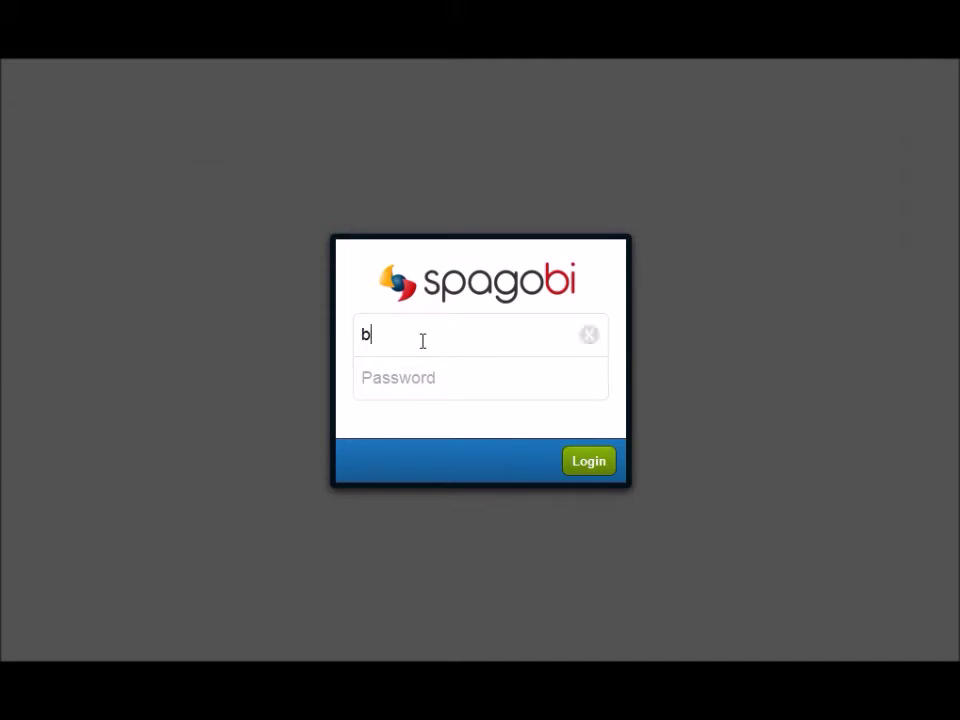
pyautogui.write('imobile')
pyautogui.press('Tab')
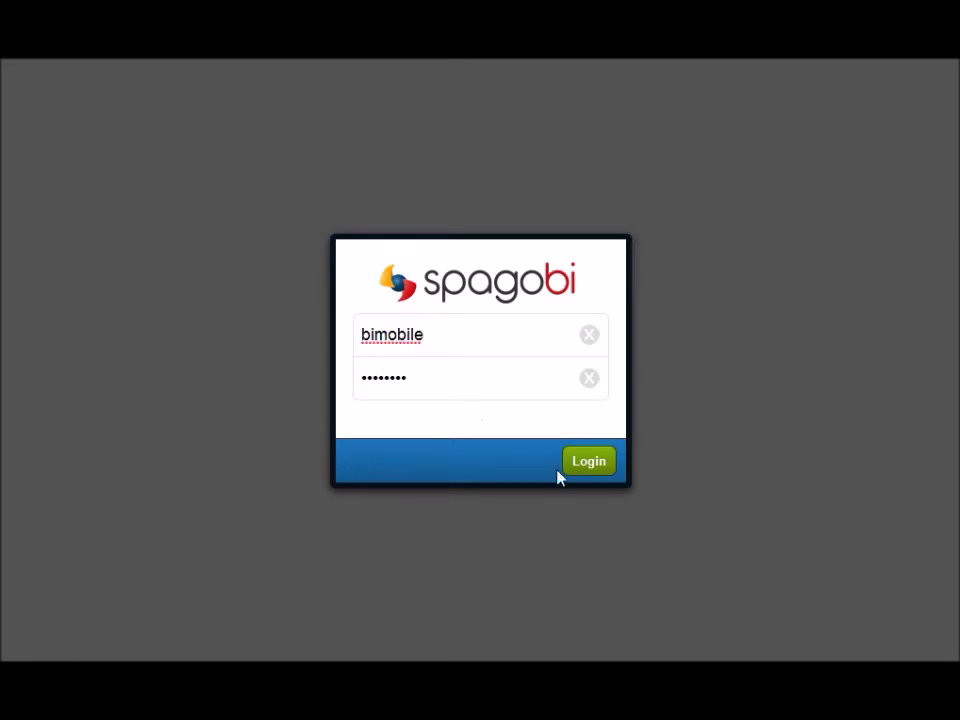
pyautogui.click(603, 461)
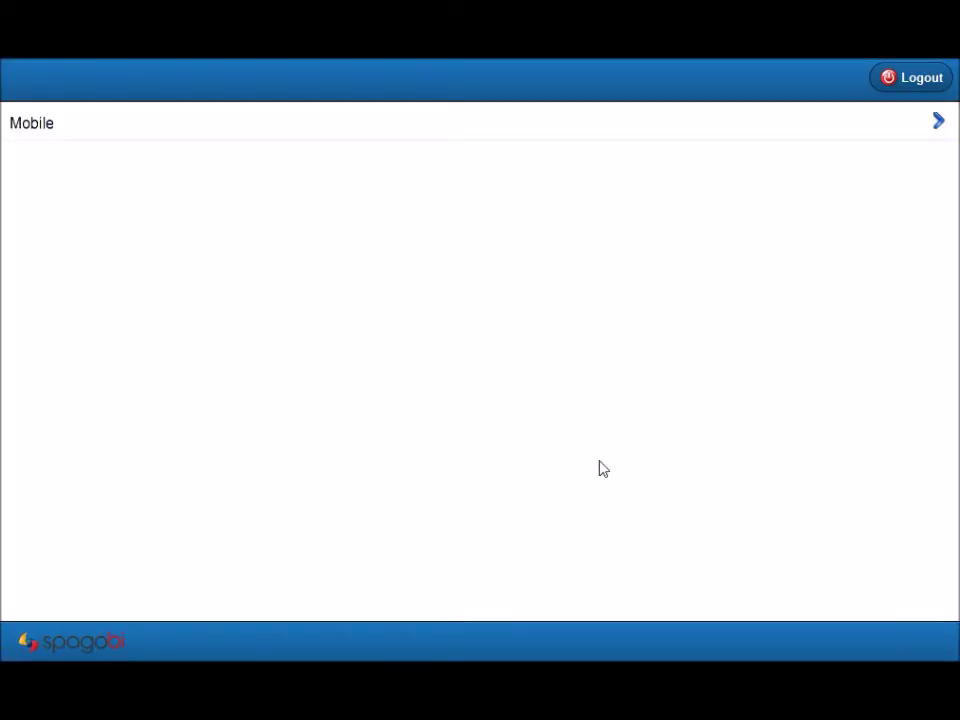
pyautogui.click(53, 139)
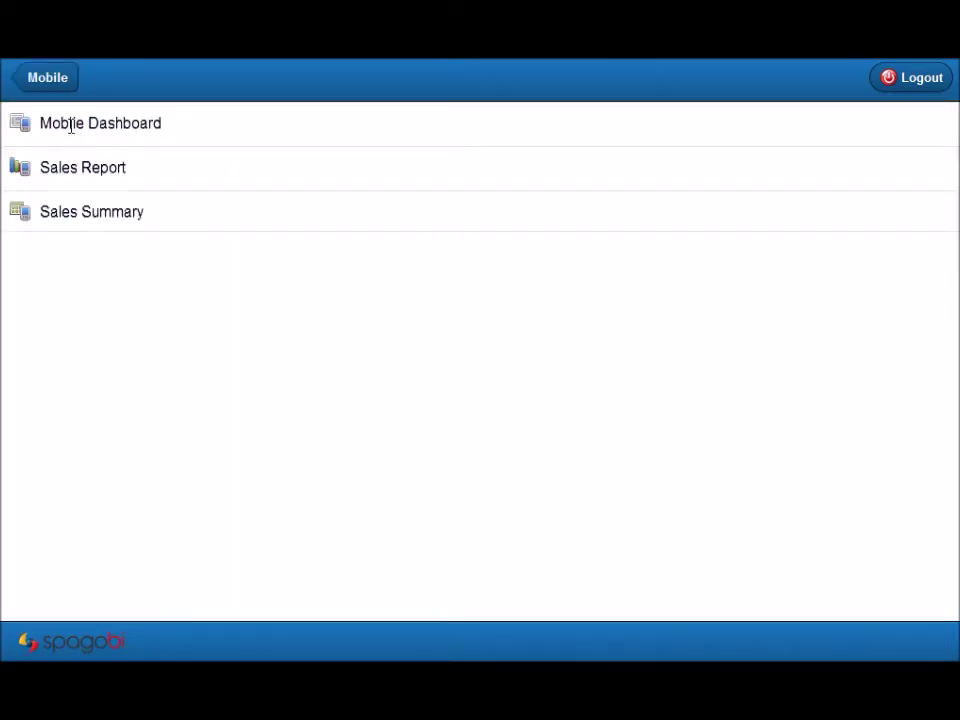
# Step: View the Mobile Dashboard and the Sales Summary table, returning to the document list each time
pyautogui.click(71, 126)
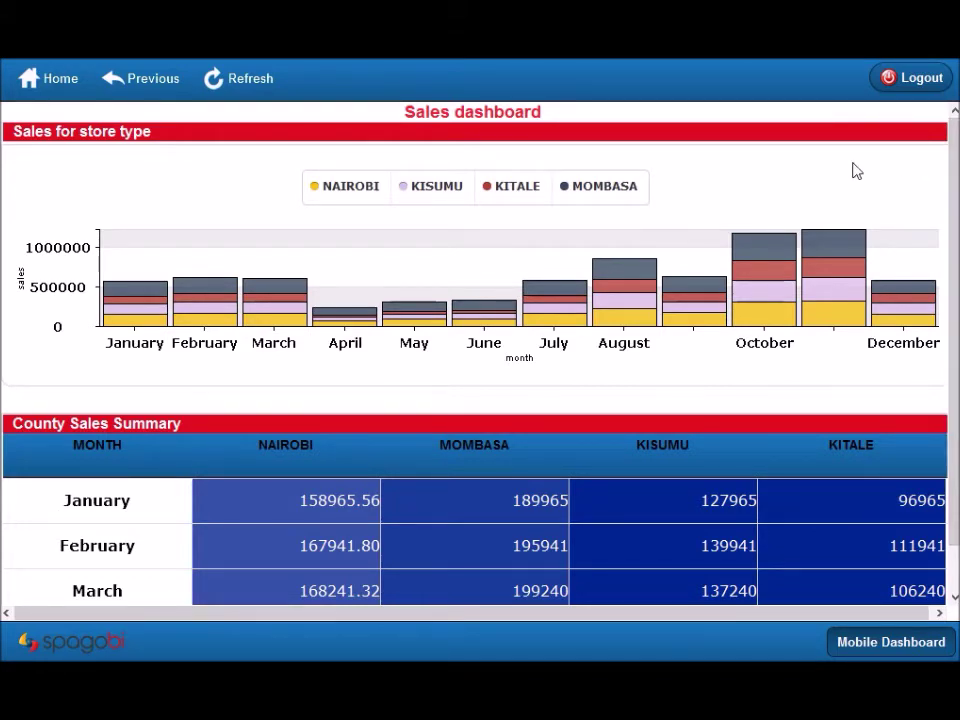
pyautogui.scroll(-1, 475, 350)
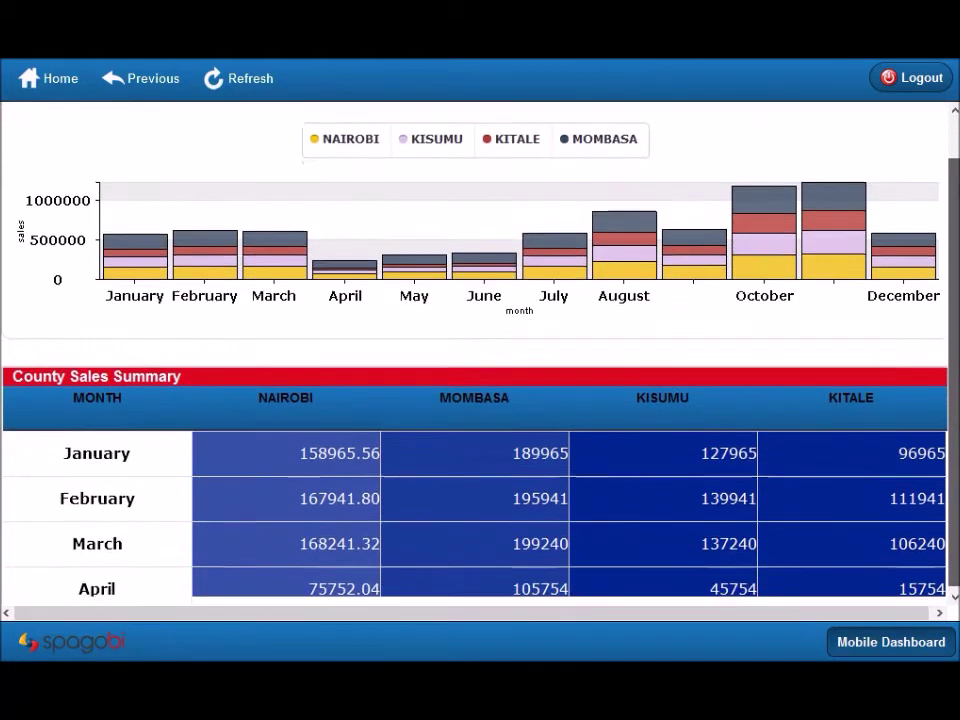
pyautogui.scroll(1, 948, 135)
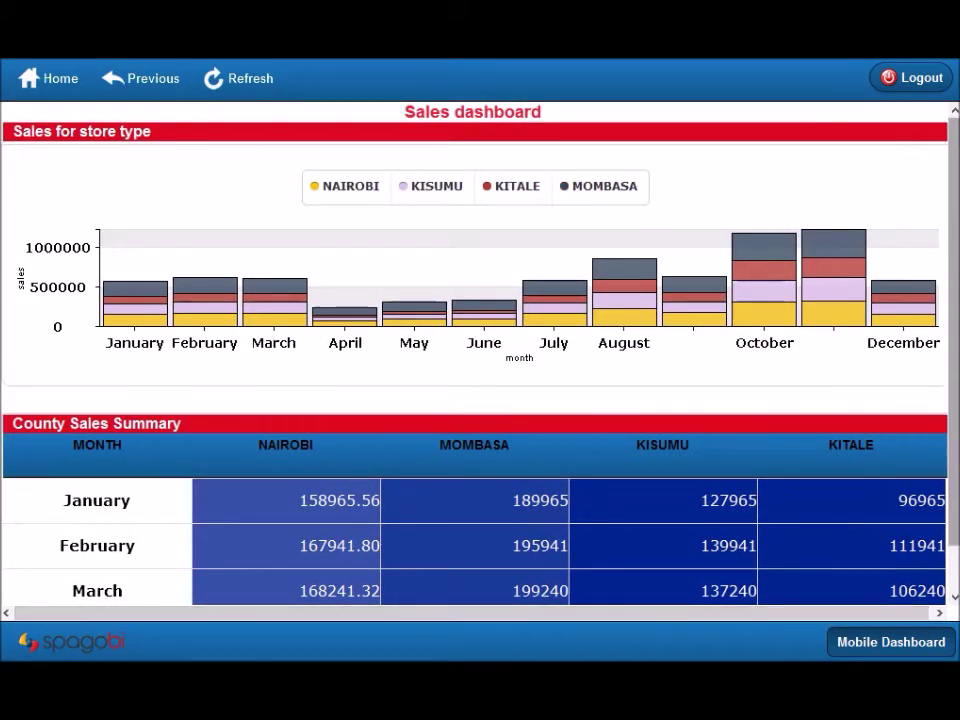
pyautogui.click(149, 78)
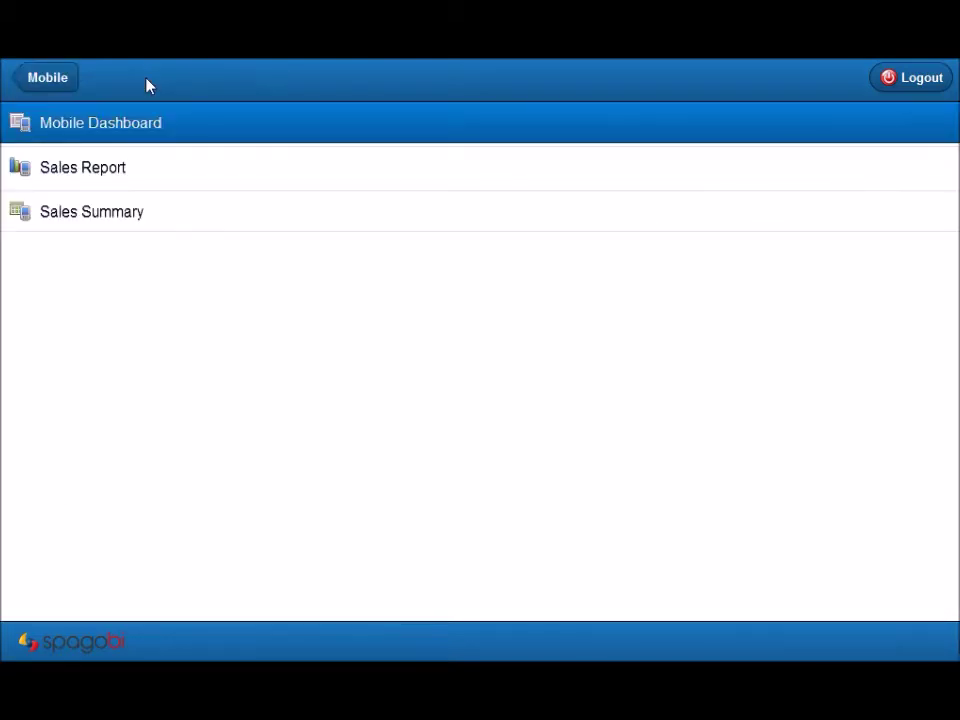
pyautogui.click(106, 214)
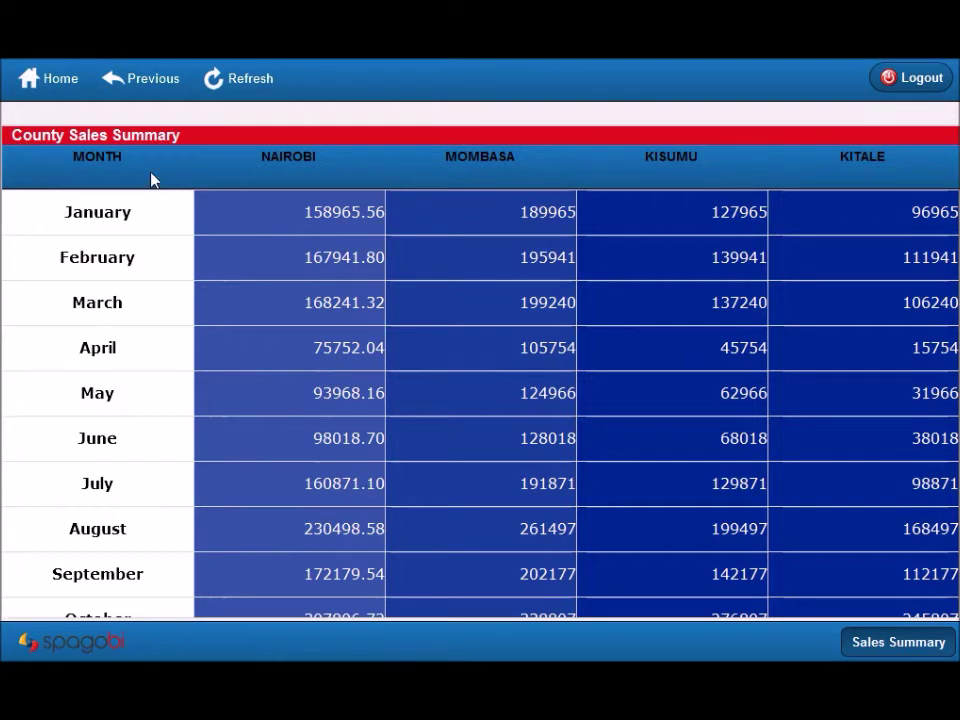
pyautogui.click(114, 90)
# Step: Open the Sales Report chart, switch to its Sales Summary tab, and log out
pyautogui.click(84, 170)
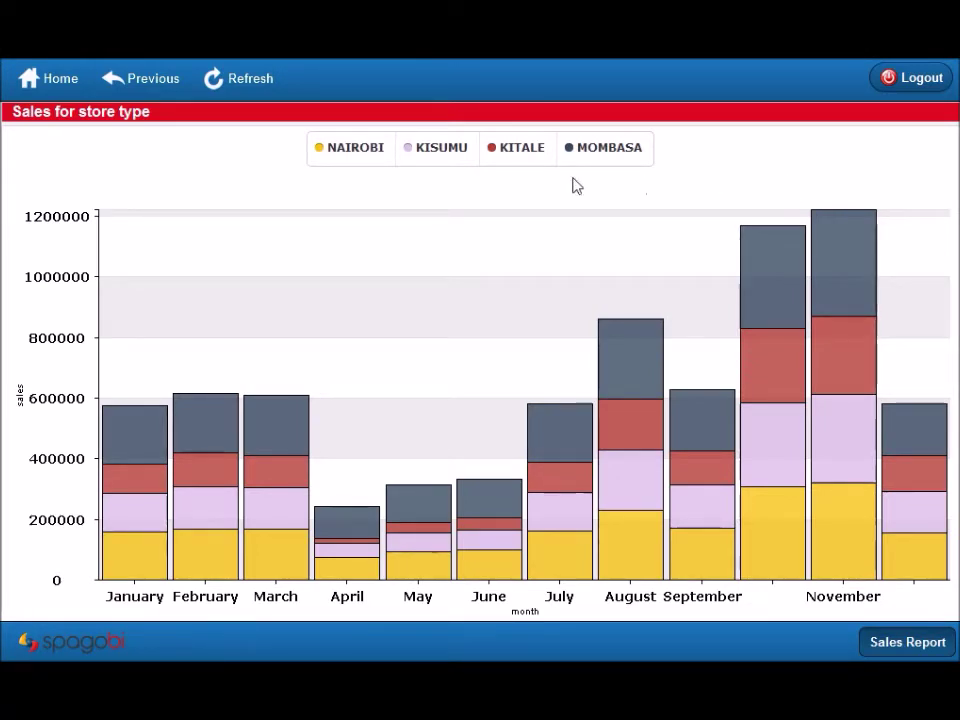
pyautogui.click(210, 432)
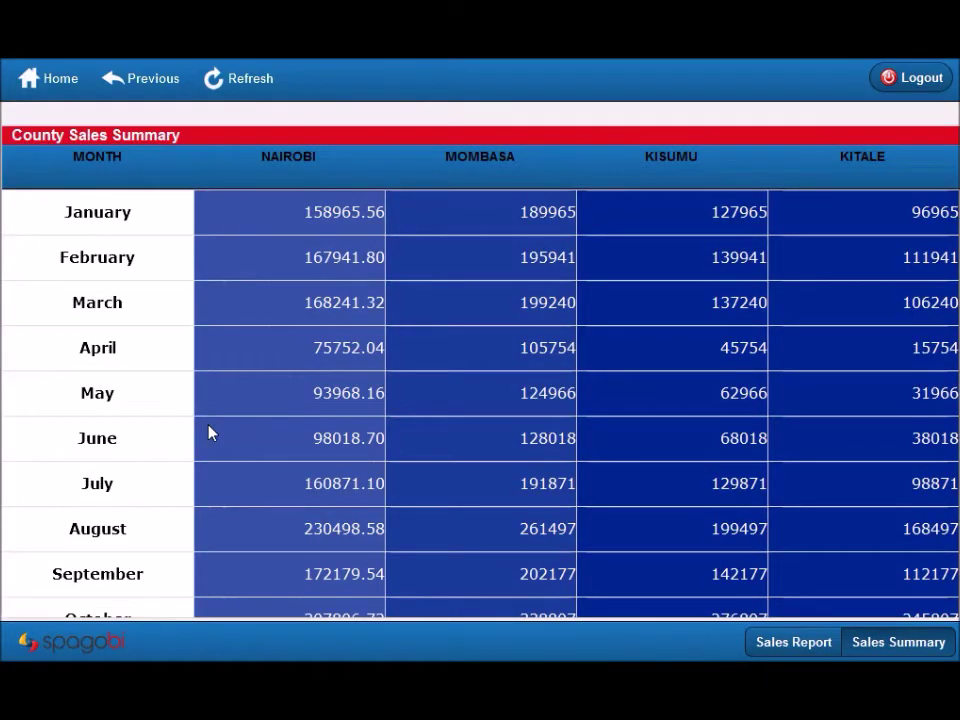
pyautogui.click(912, 77)
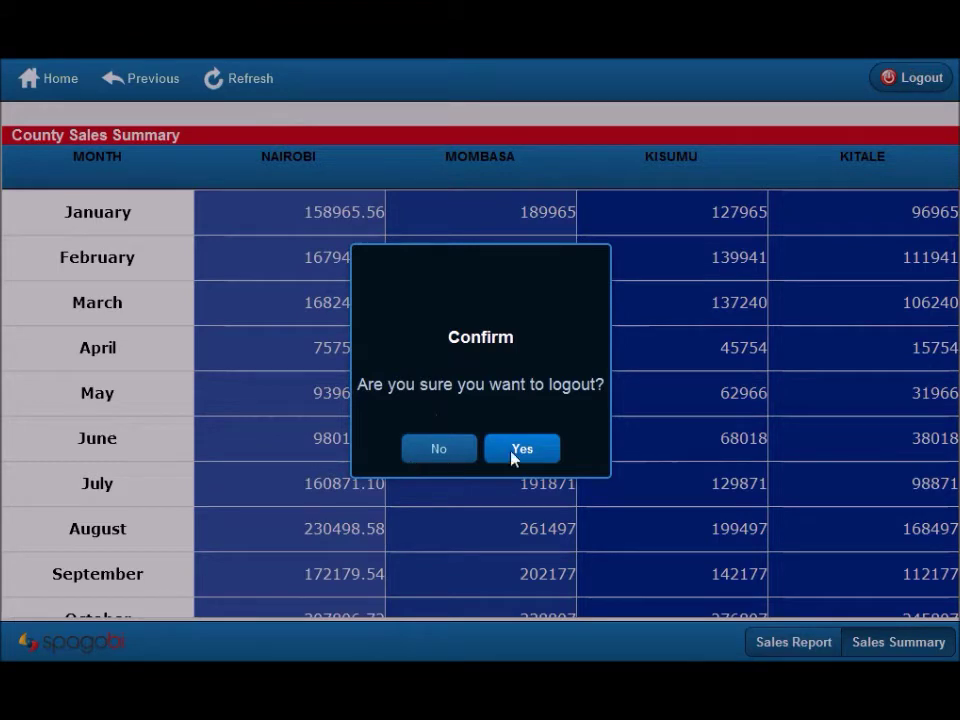
pyautogui.click(522, 448)
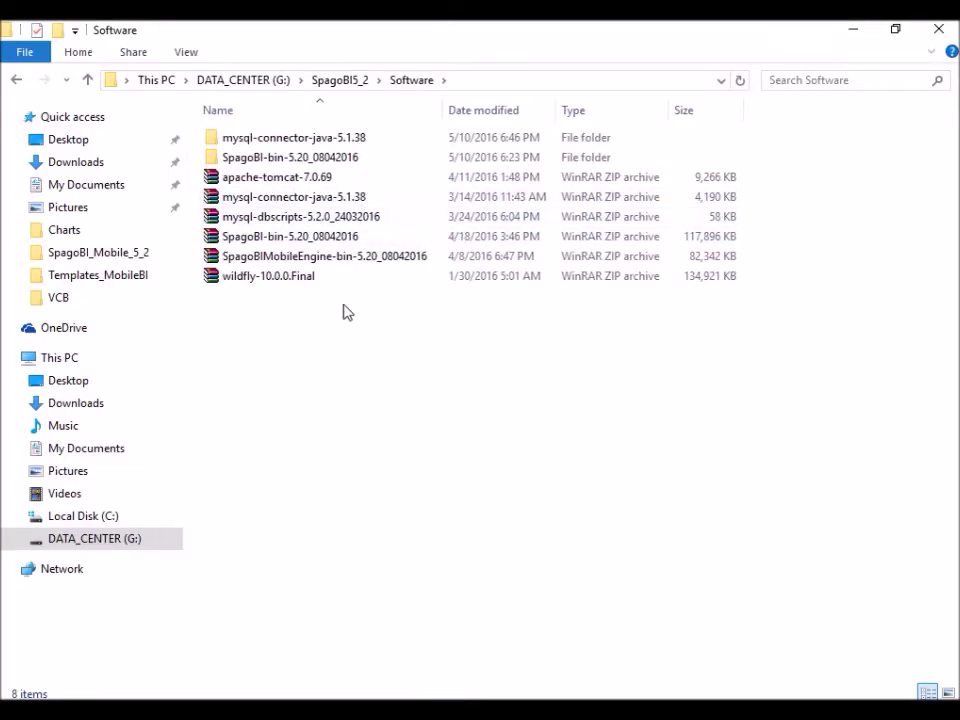
# Step: Extract SpagoBIMobileEngine-bin-5.20_08042016 into its own folder and open that folder
pyautogui.click(278, 258)
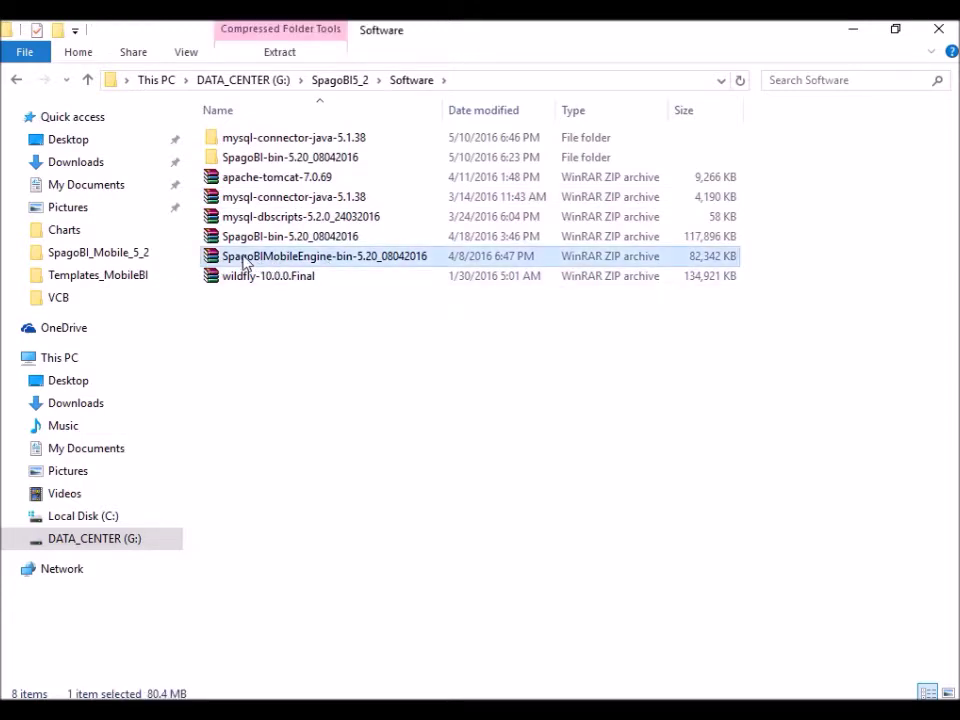
pyautogui.rightClick(300, 259)
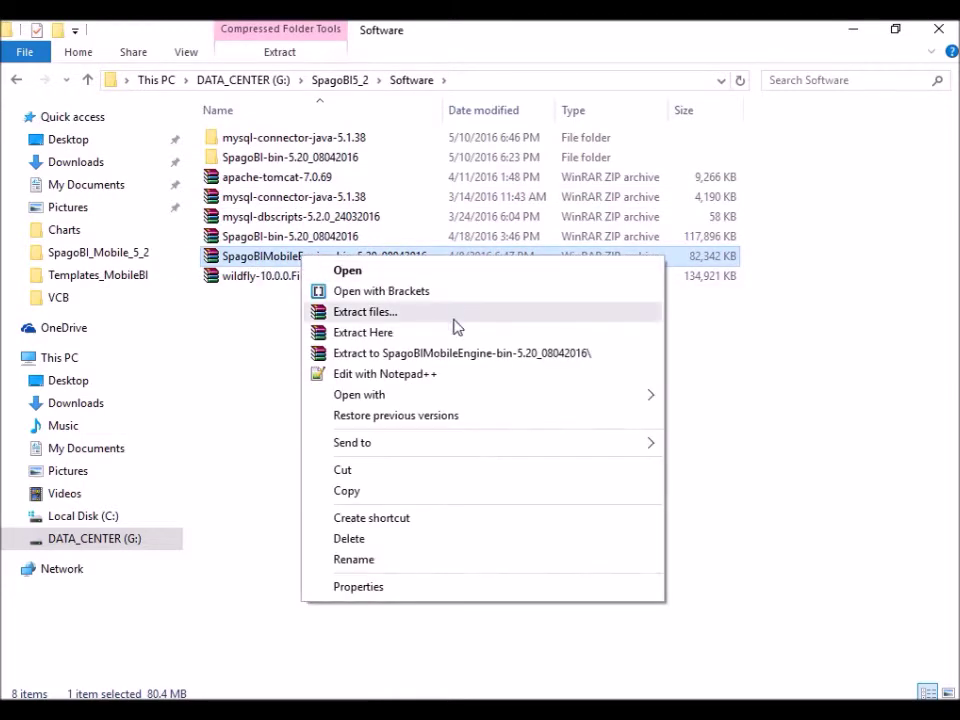
pyautogui.click(440, 358)
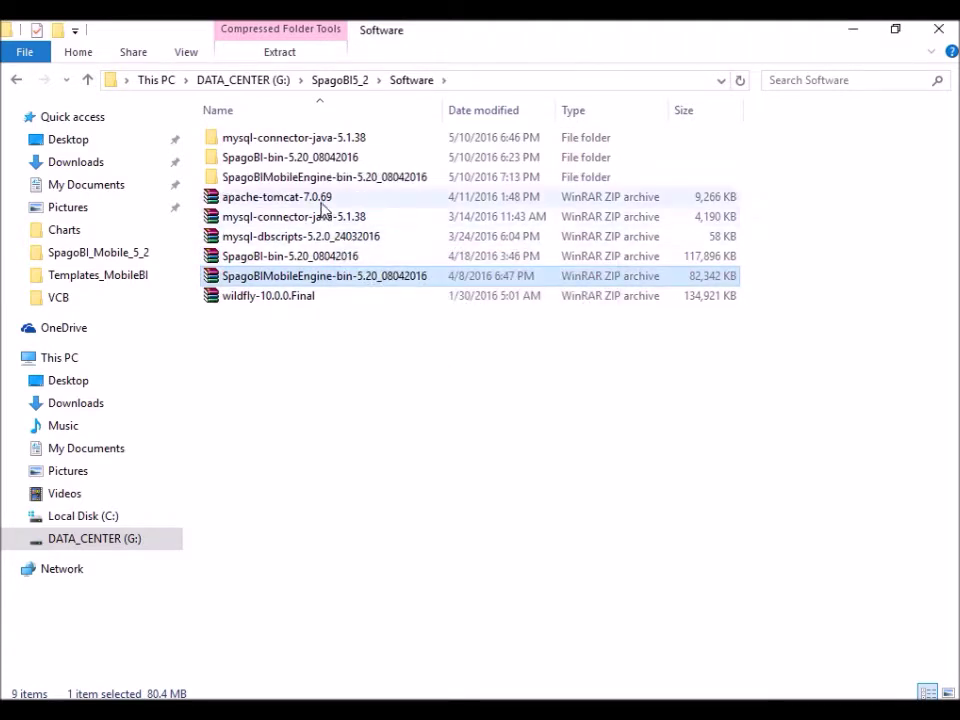
pyautogui.doubleClick(332, 180)
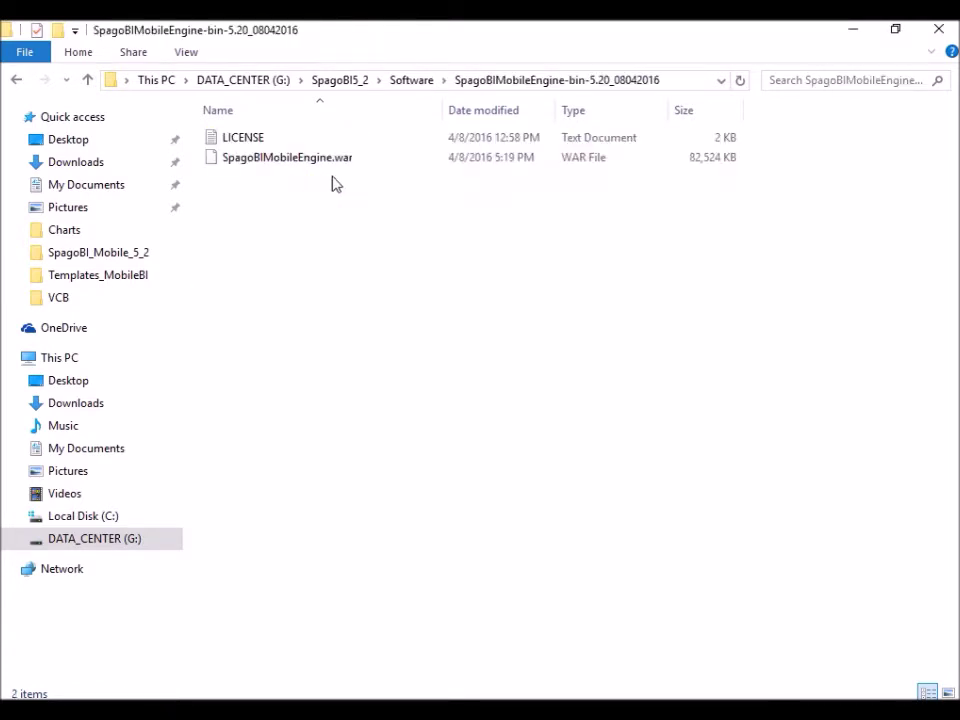
# Step: Read the LICENSE file in Notepad++, close it, and select SpagoBIMobileEngine.war
pyautogui.click(258, 139)
pyautogui.rightClick(258, 139)
pyautogui.click(340, 235)
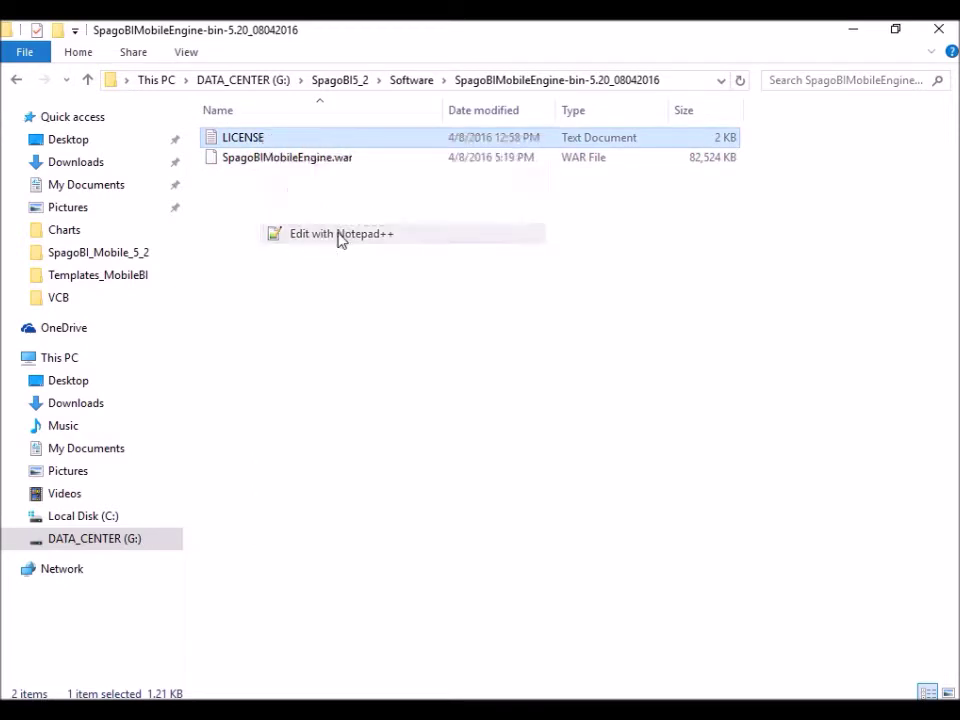
pyautogui.moveTo(467, 118); pyautogui.dragTo(36, 120)
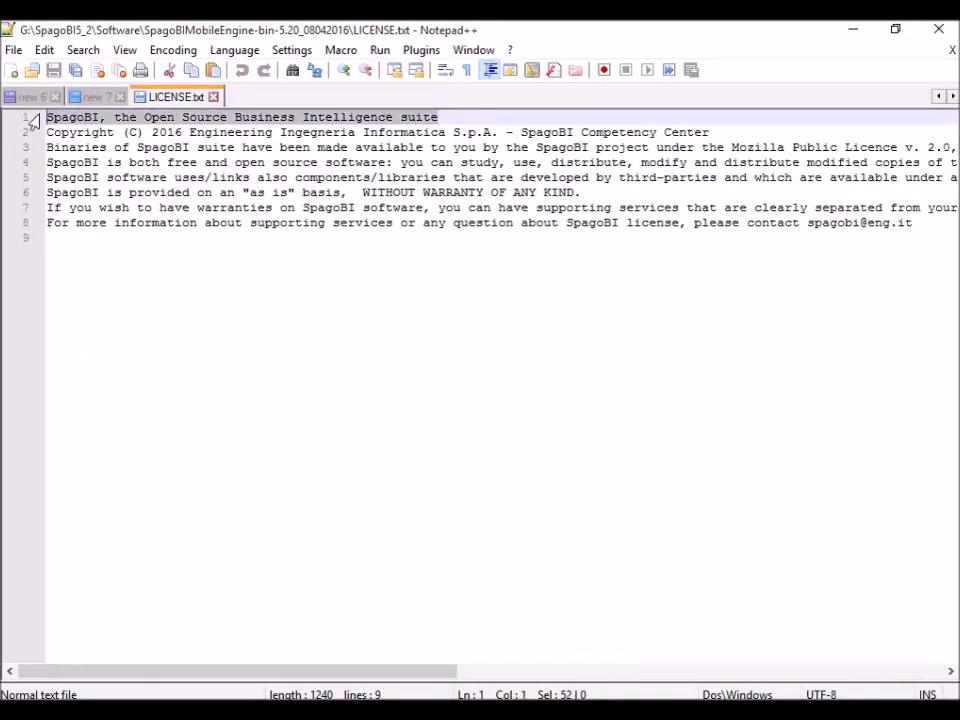
pyautogui.click(939, 33)
pyautogui.click(277, 163)
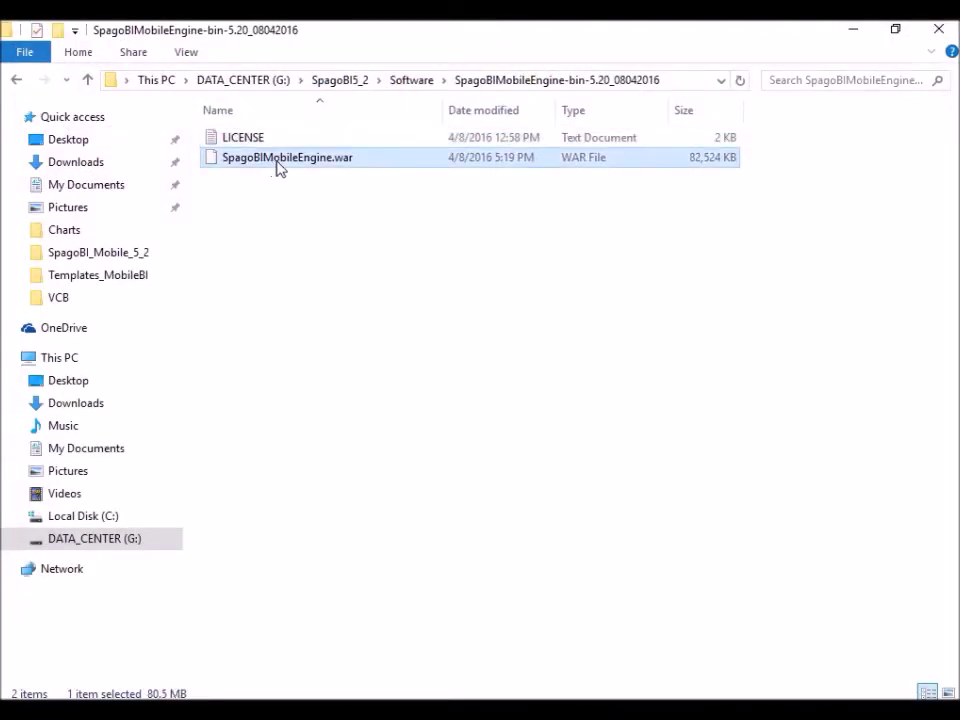
# Step: Copy SpagoBIMobileEngine.war into the webapps folder of apache-tomcat-7.0.69
pyautogui.rightClick(366, 167)
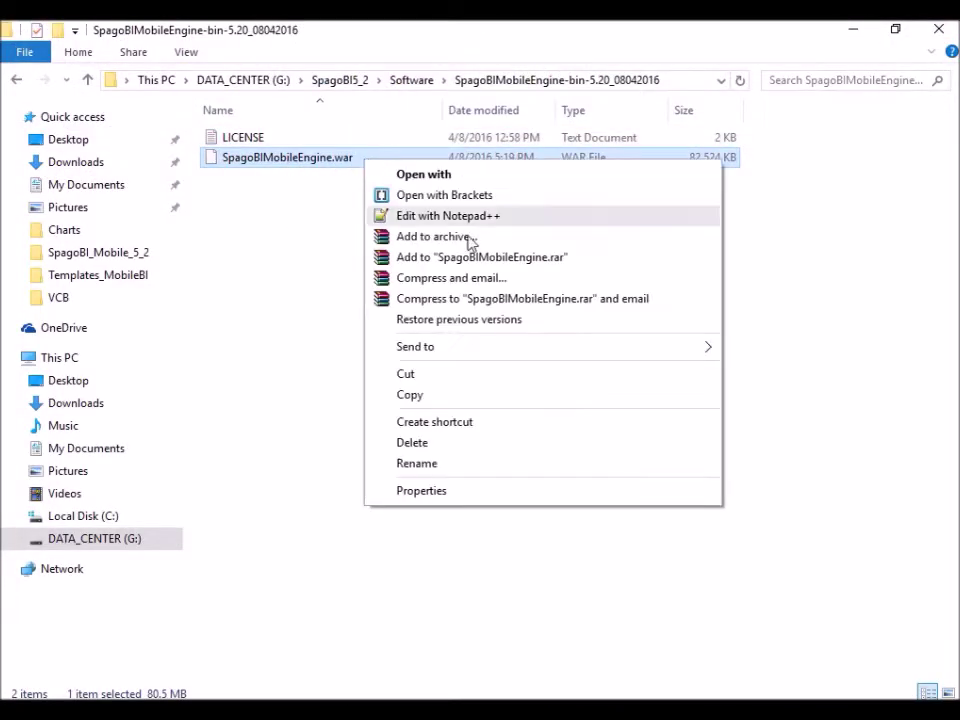
pyautogui.click(410, 395)
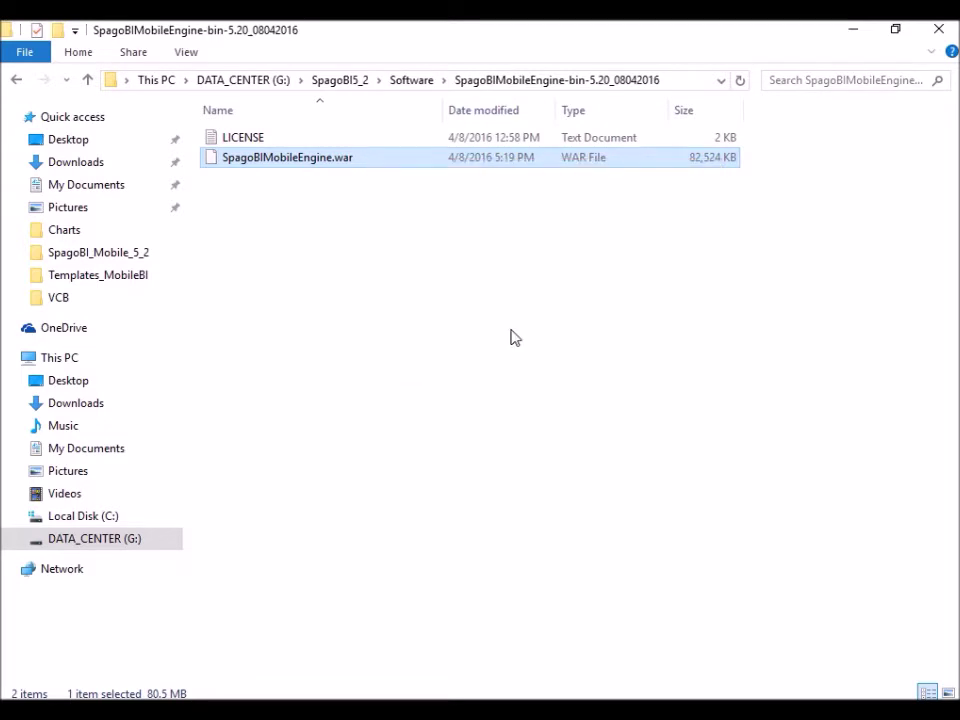
pyautogui.click(341, 81)
pyautogui.doubleClick(317, 140)
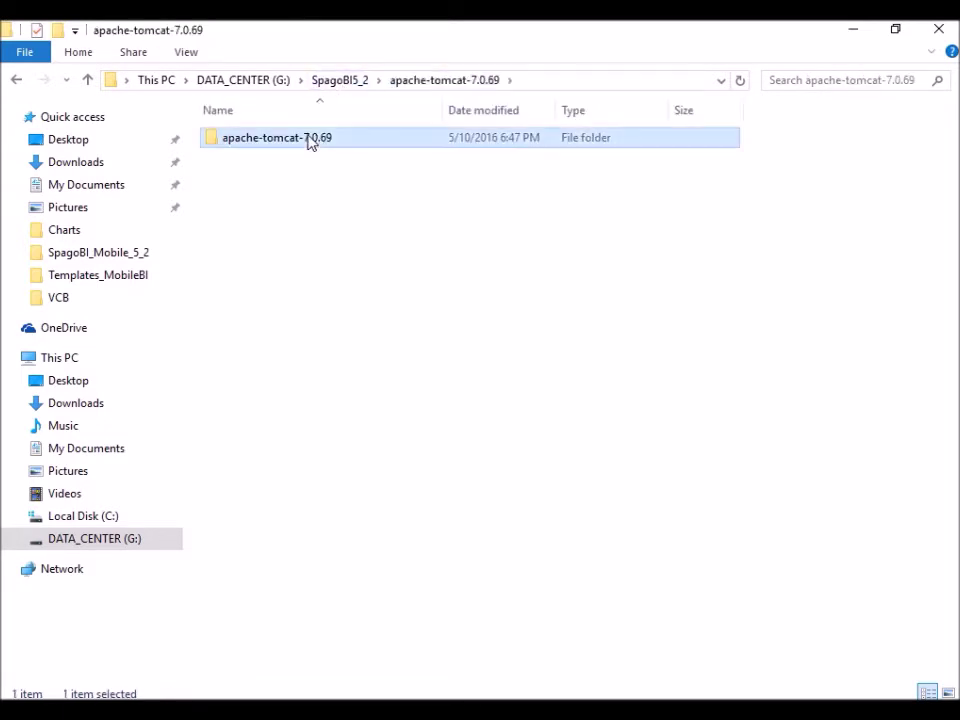
pyautogui.doubleClick(311, 141)
pyautogui.doubleClick(252, 276)
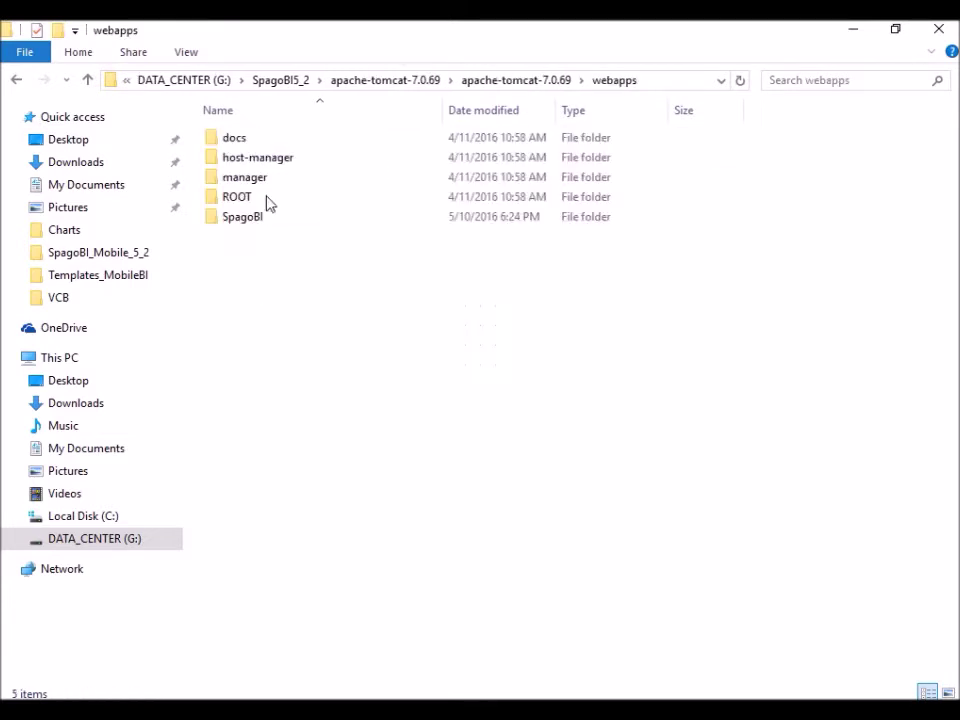
pyautogui.rightClick(286, 308)
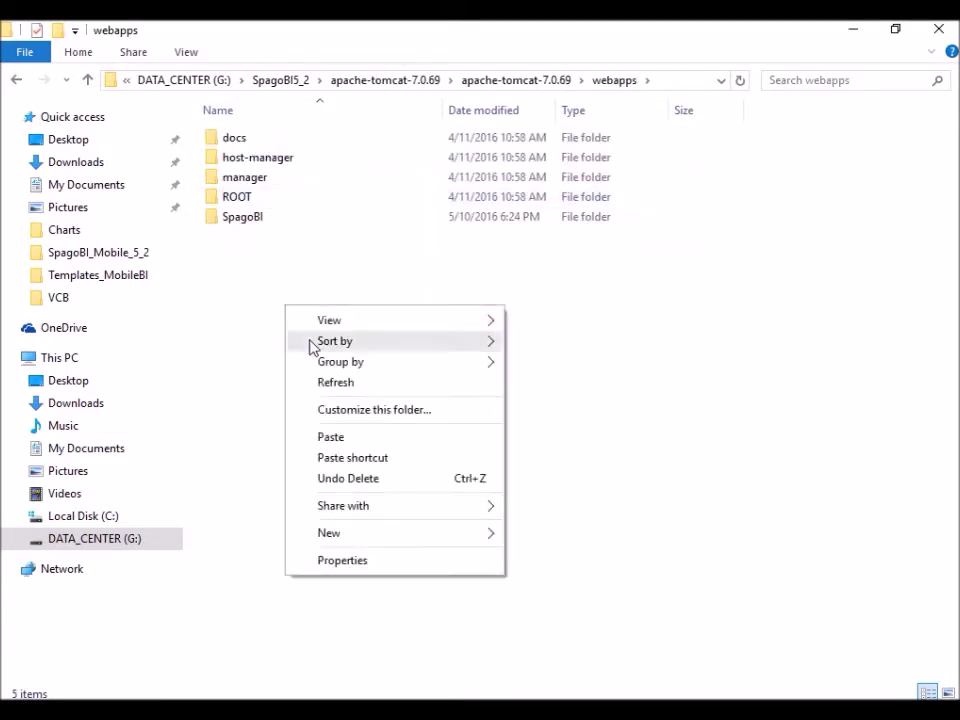
pyautogui.click(366, 438)
pyautogui.click(368, 332)
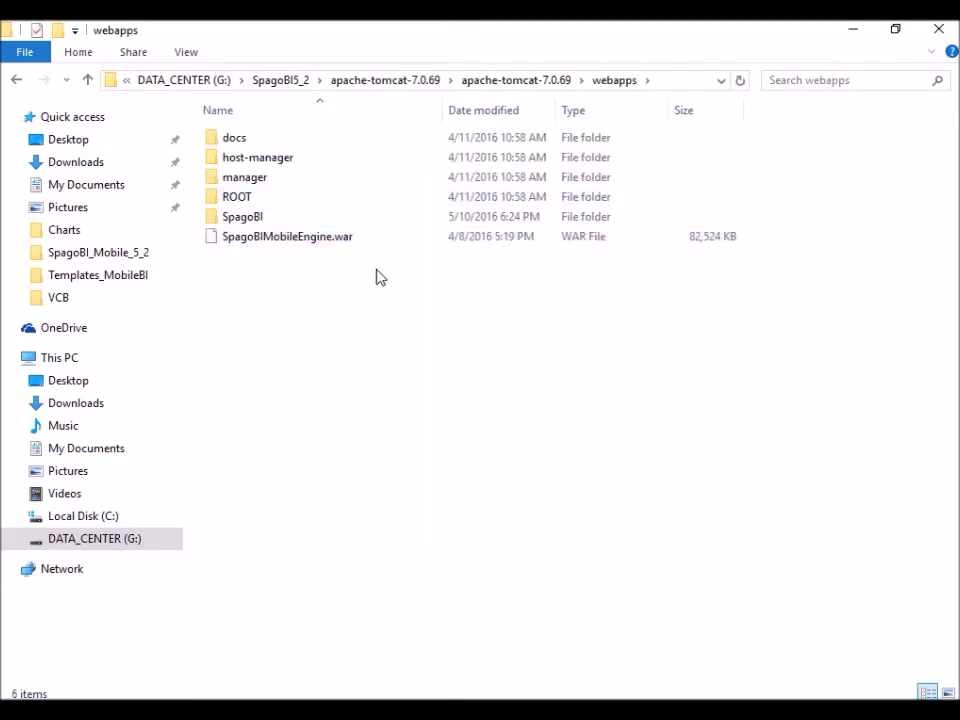
# Step: Navigate to the bin folder of the inner apache-tomcat-7.0.69 installation
pyautogui.click(382, 80)
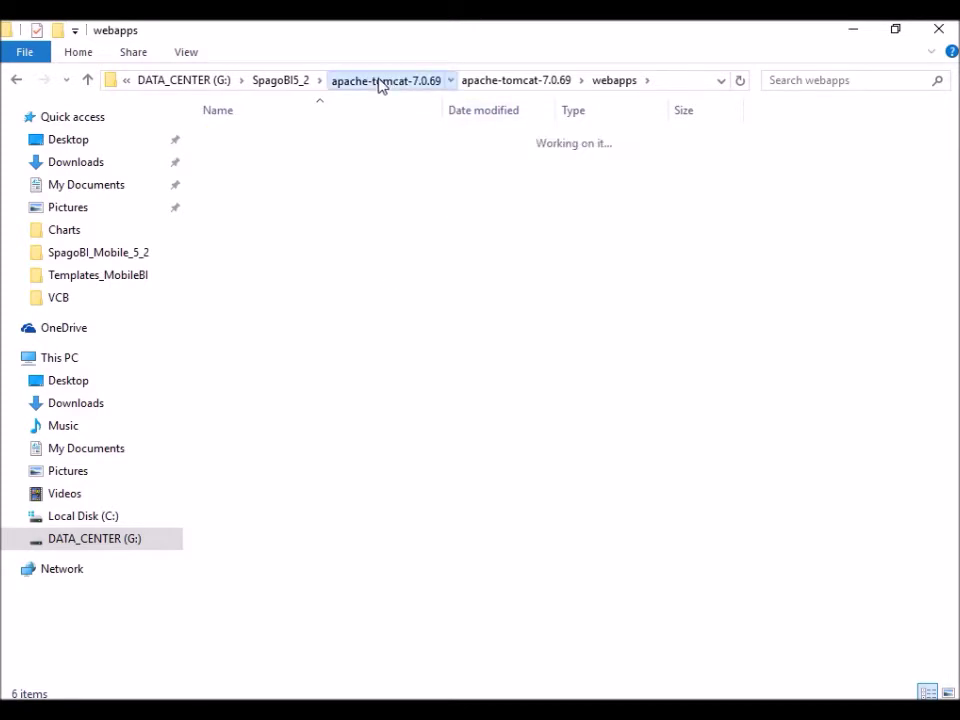
pyautogui.doubleClick(302, 143)
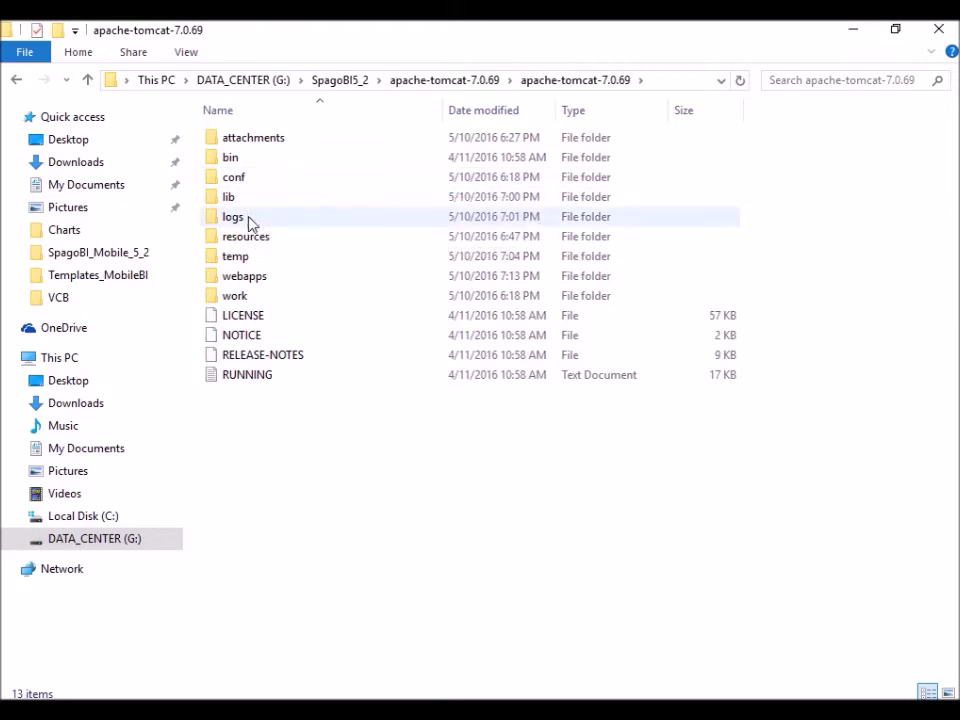
pyautogui.doubleClick(251, 162)
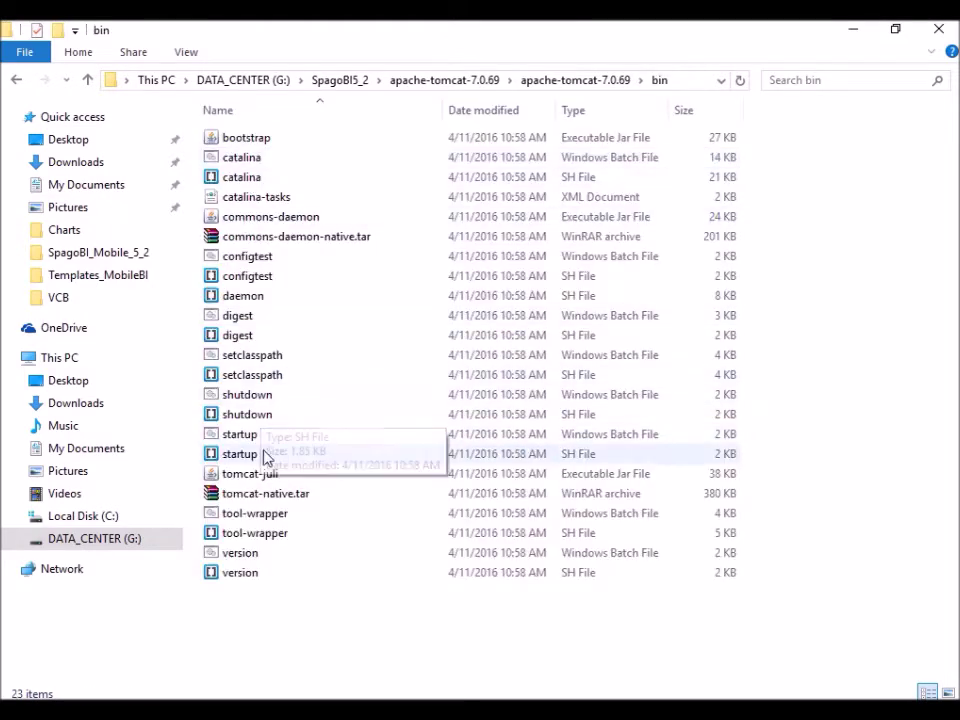
# Step: Run startup.bat and follow the console until it reports 'Server startup in 111650 ms'
pyautogui.doubleClick(237, 436)
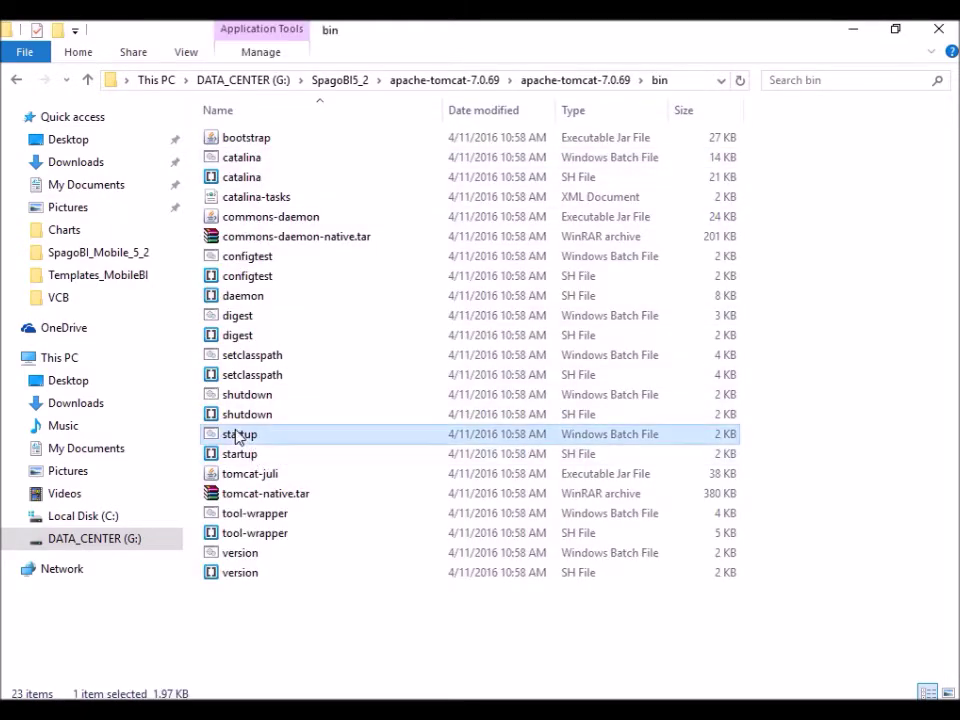
pyautogui.moveTo(333, 175); pyautogui.dragTo(307, 40)
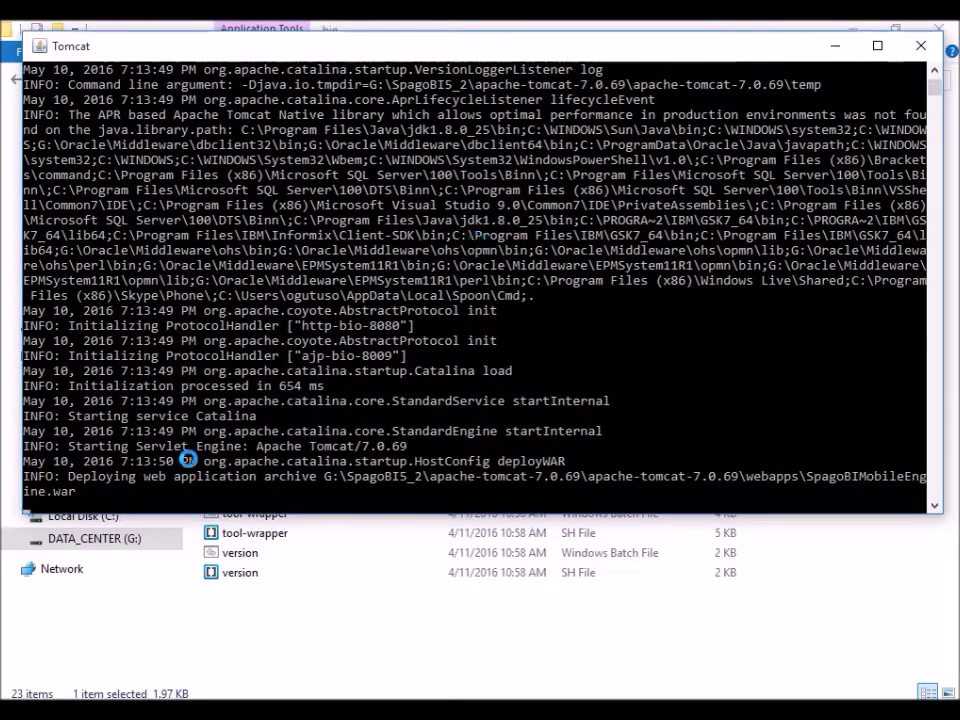
pyautogui.moveTo(23, 472); pyautogui.dragTo(37, 489)
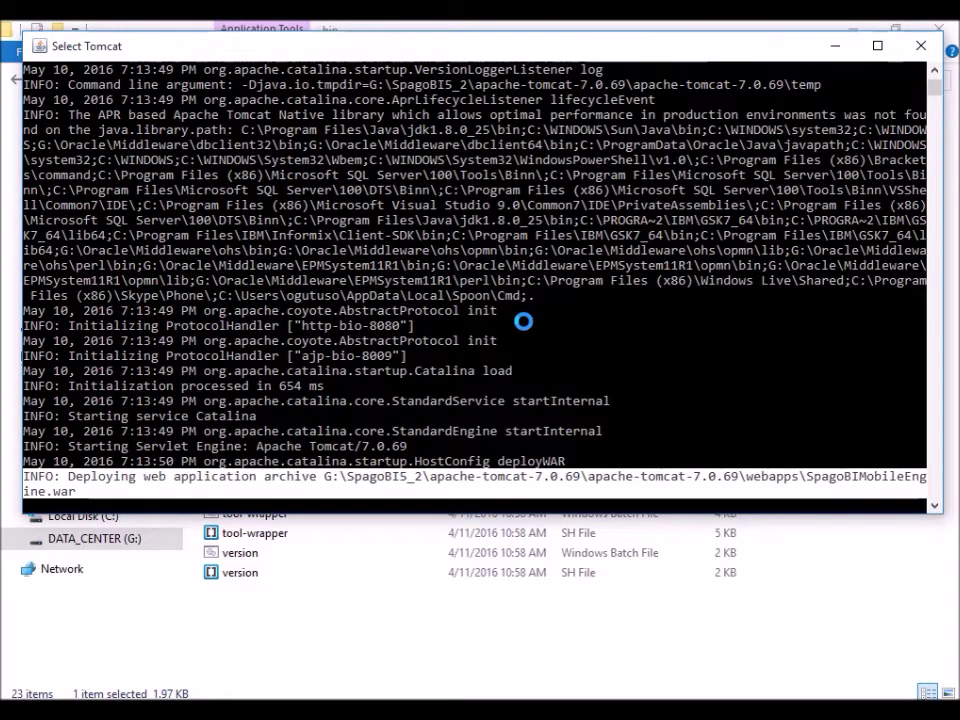
pyautogui.press('Return')
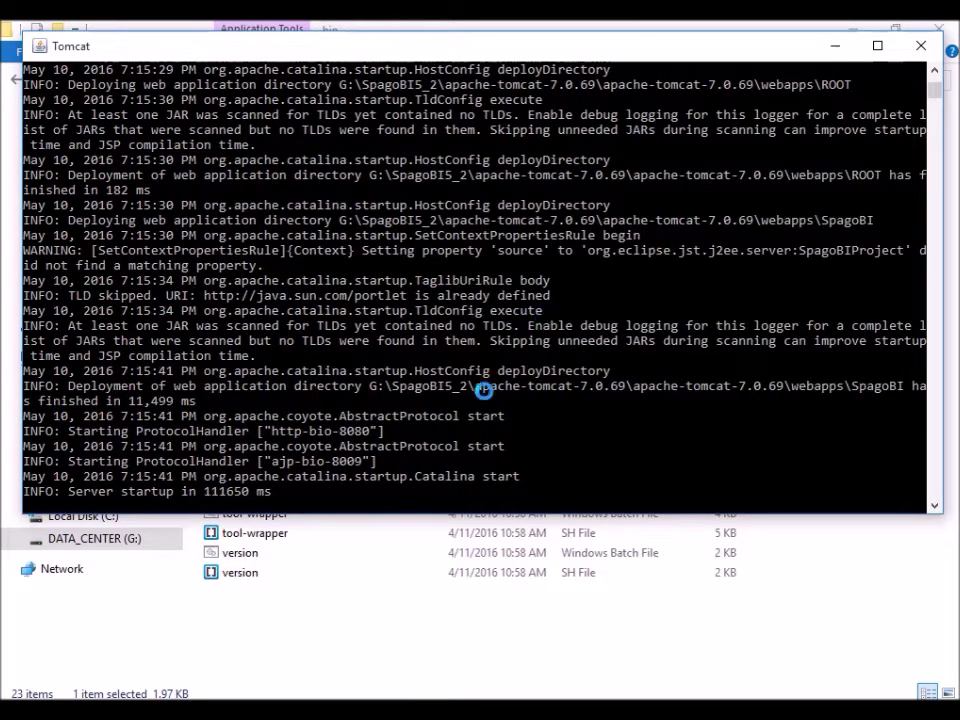
pyautogui.moveTo(292, 492); pyautogui.dragTo(24, 491)
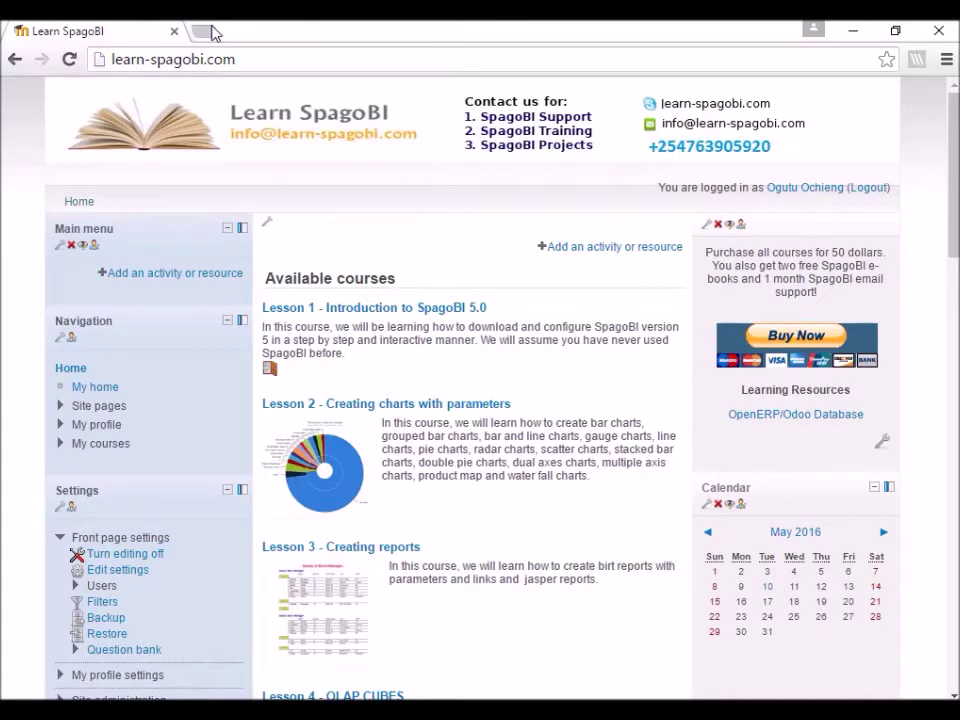
# Step: Load localhost:8080 in a new tab and log in to the Manager App with the manager credentials
pyautogui.click(205, 31)
pyautogui.write('localh')
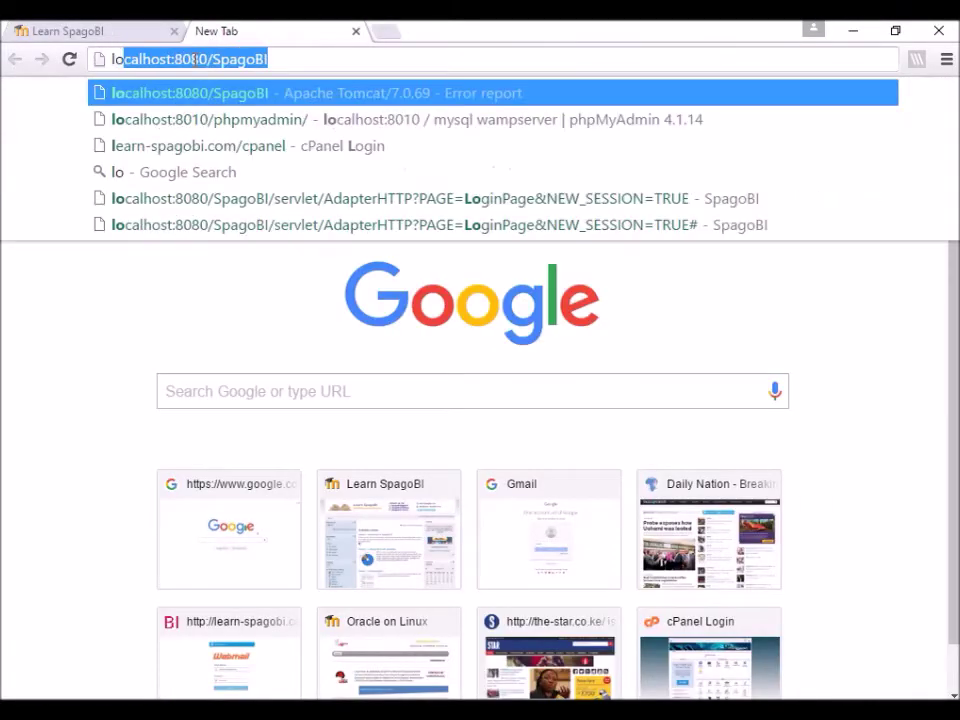
pyautogui.write('ost:')
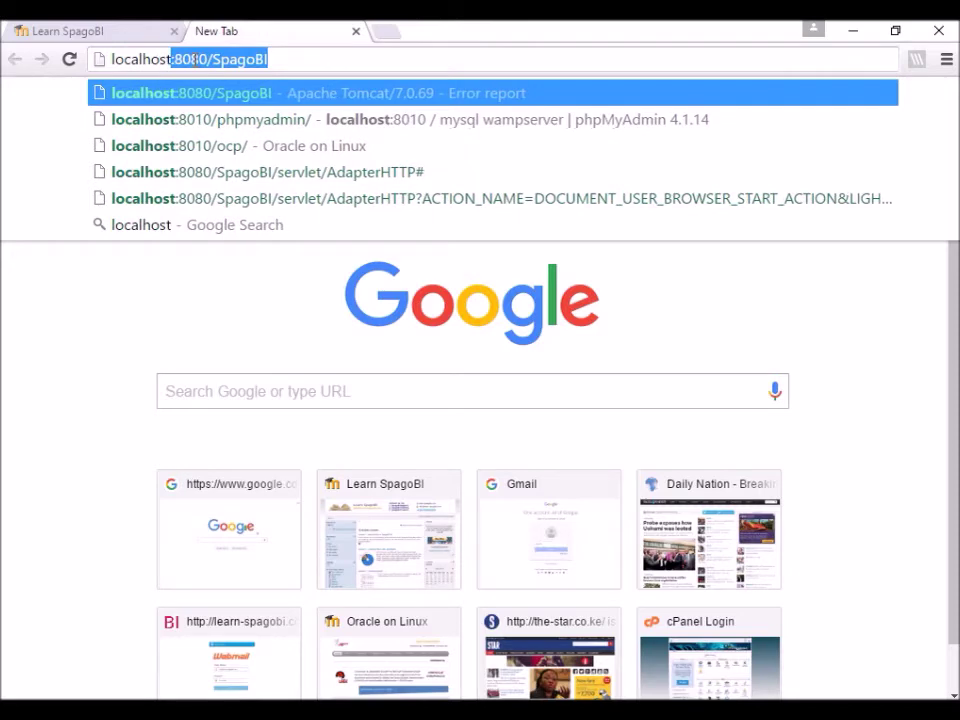
pyautogui.write('8080')
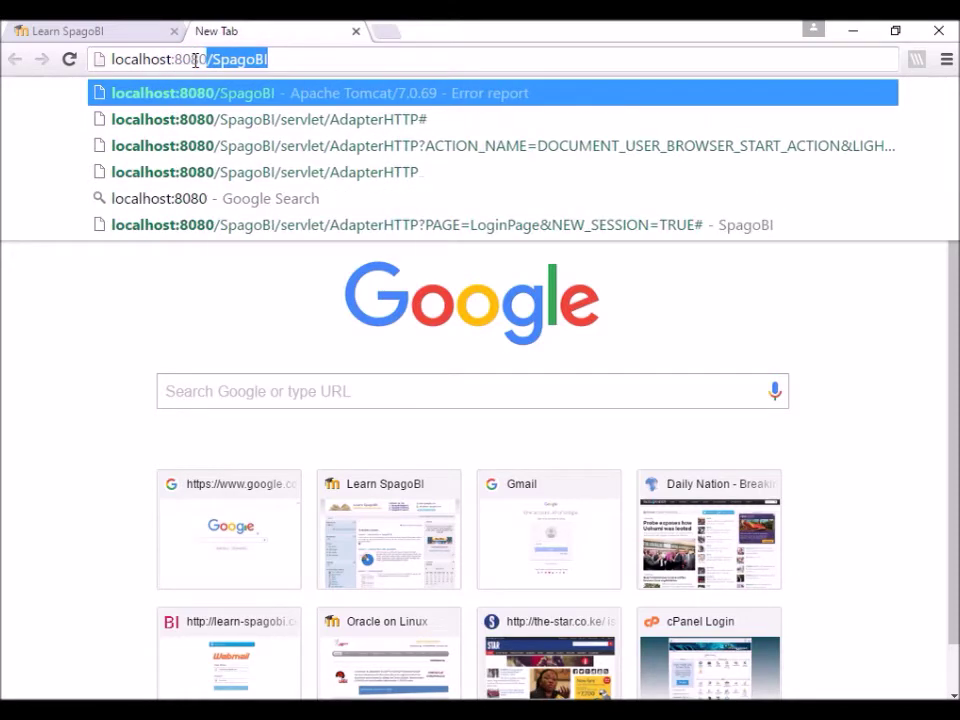
pyautogui.press('Delete')
pyautogui.press('Return')
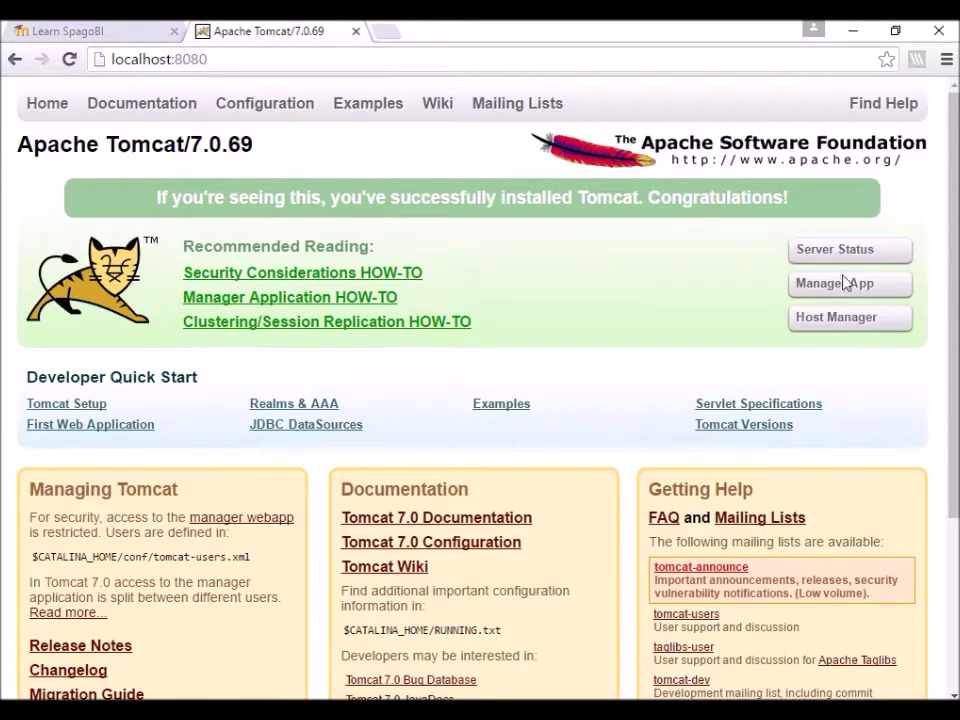
pyautogui.click(806, 285)
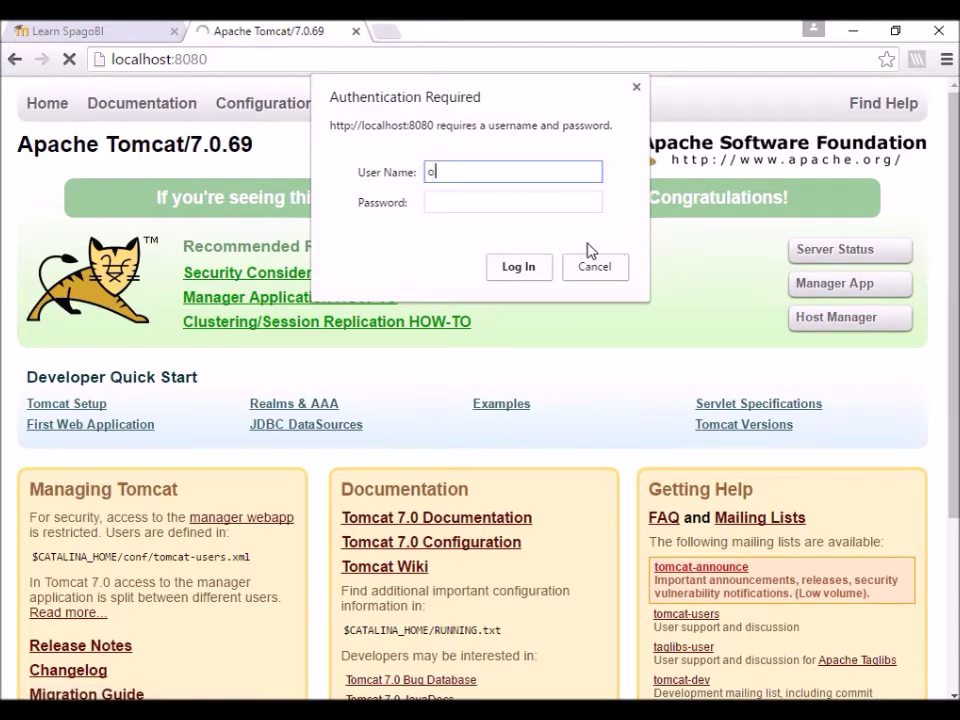
pyautogui.press('Tab')
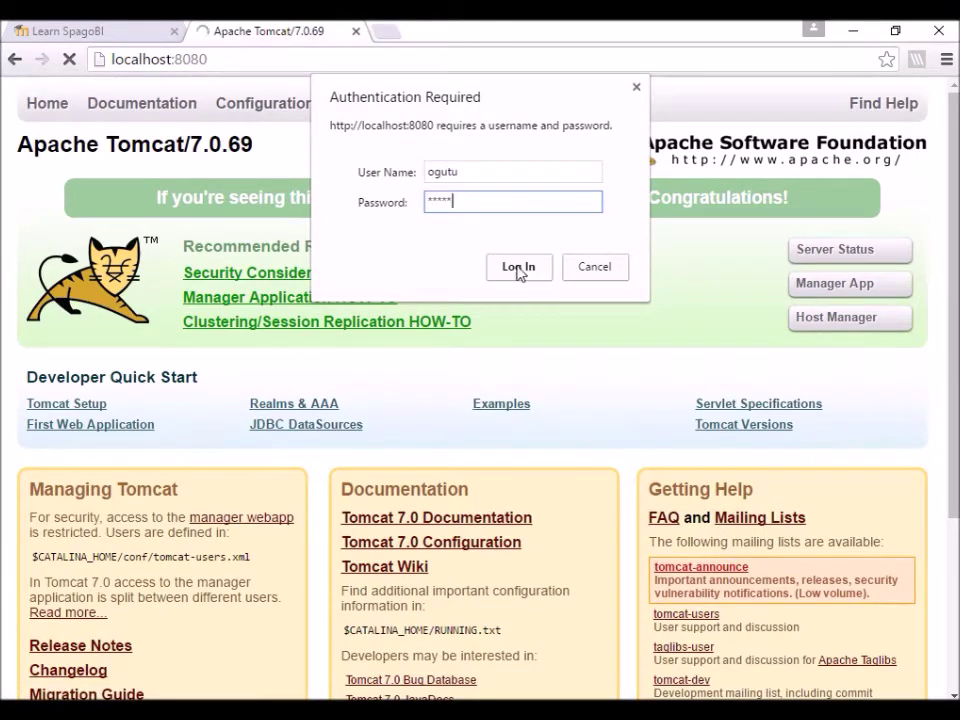
pyautogui.click(517, 268)
# Step: Confirm /SpagoBIMobileEngine appears in the Applications list alongside /SpagoBI
pyautogui.scroll(-3, 189, 536)
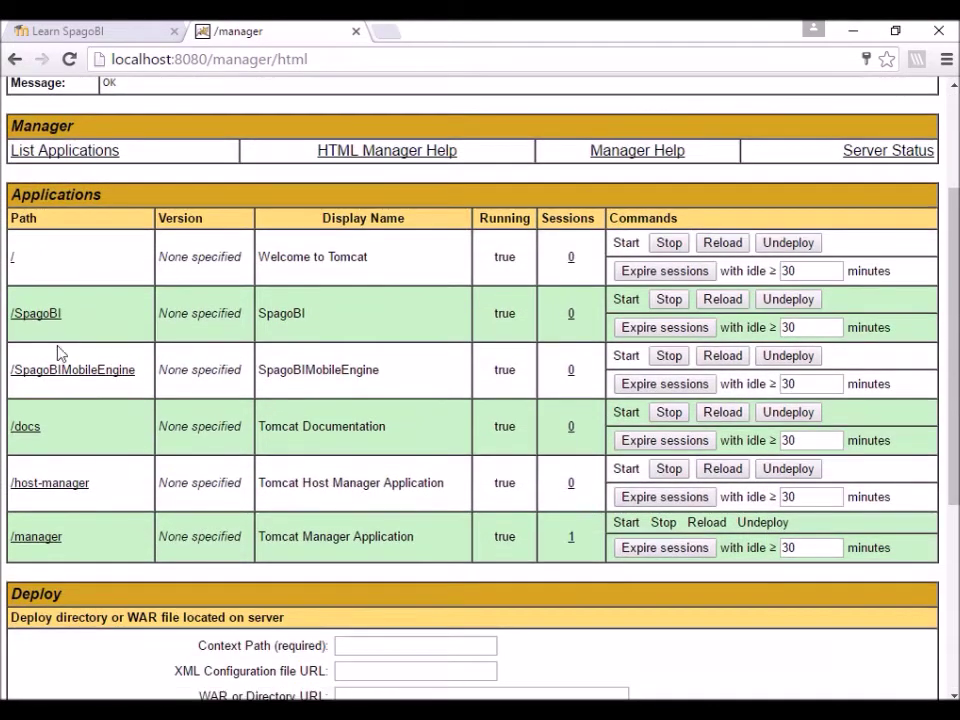
pyautogui.click(15, 320)
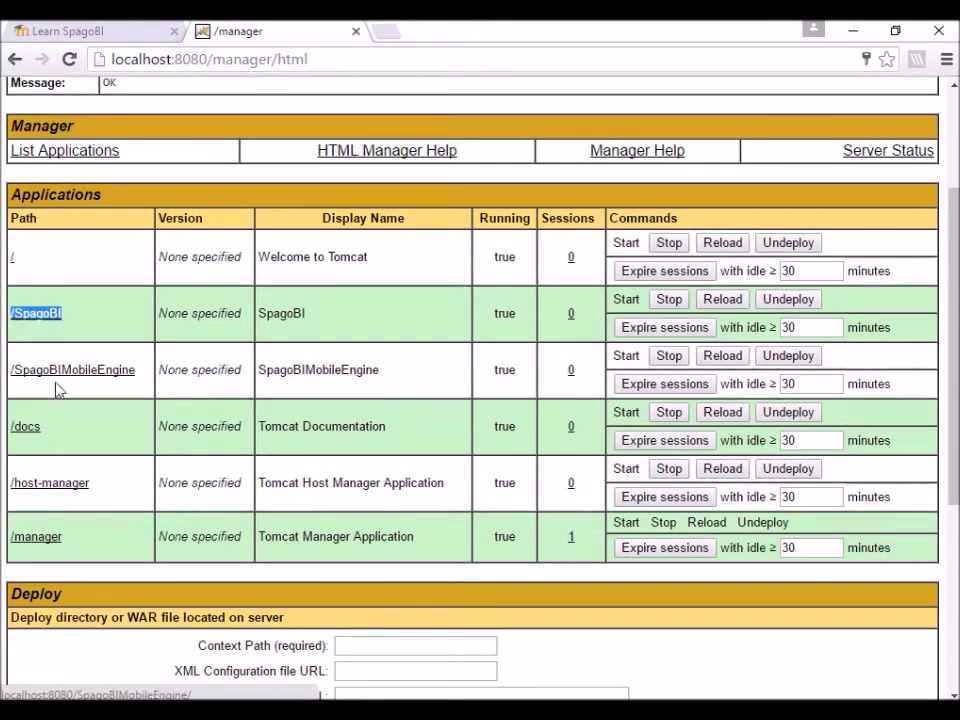
pyautogui.click(141, 374)
pyautogui.moveTo(141, 374); pyautogui.dragTo(14, 378)
pyautogui.click(41, 377)
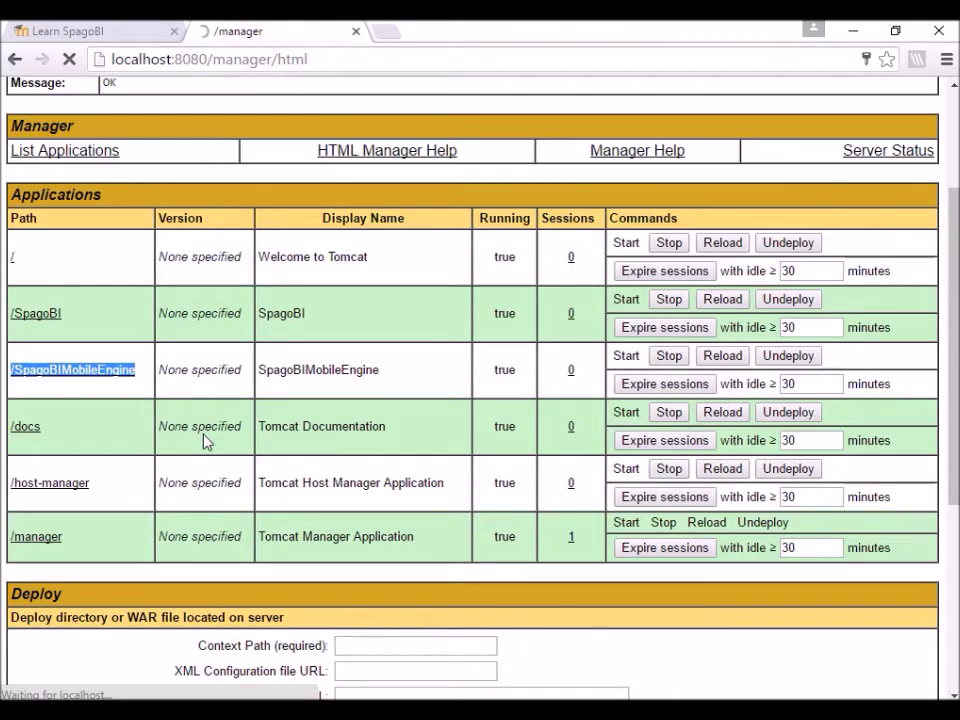
pyautogui.scroll(1, 225, 369)
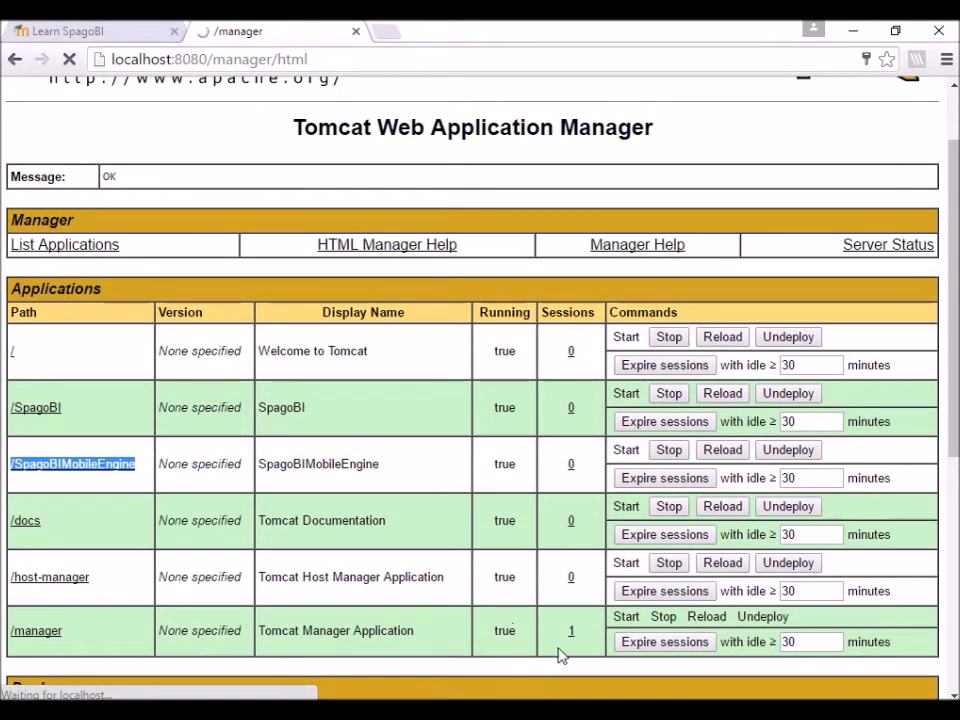
# Step: Briefly check the Tomcat console, then return to the File Explorer bin folder
pyautogui.moveTo(750, 712)
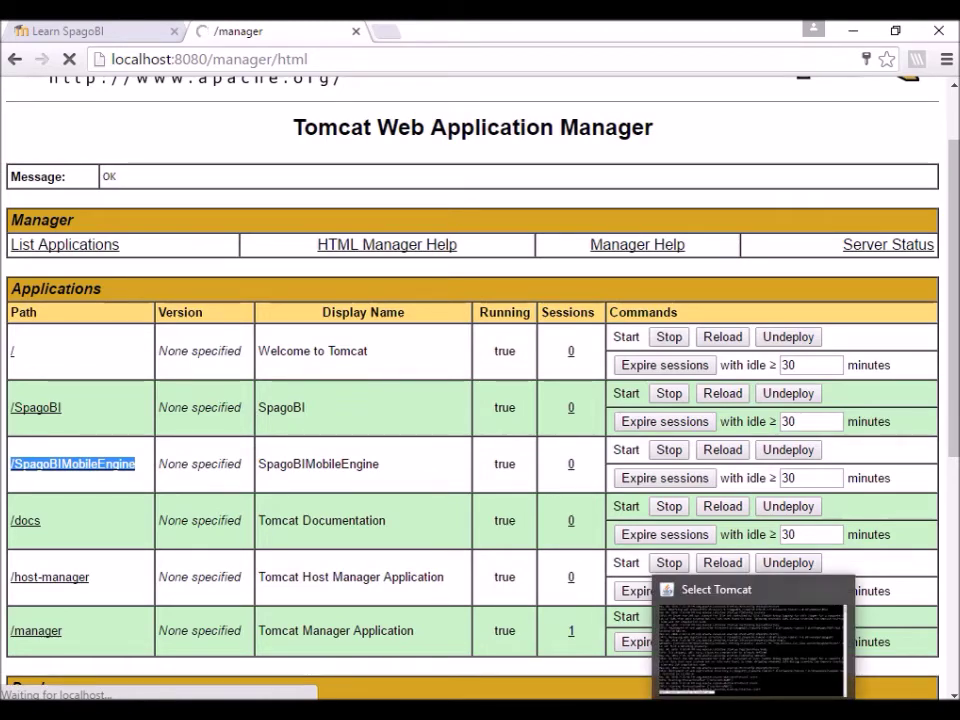
pyautogui.click(750, 640)
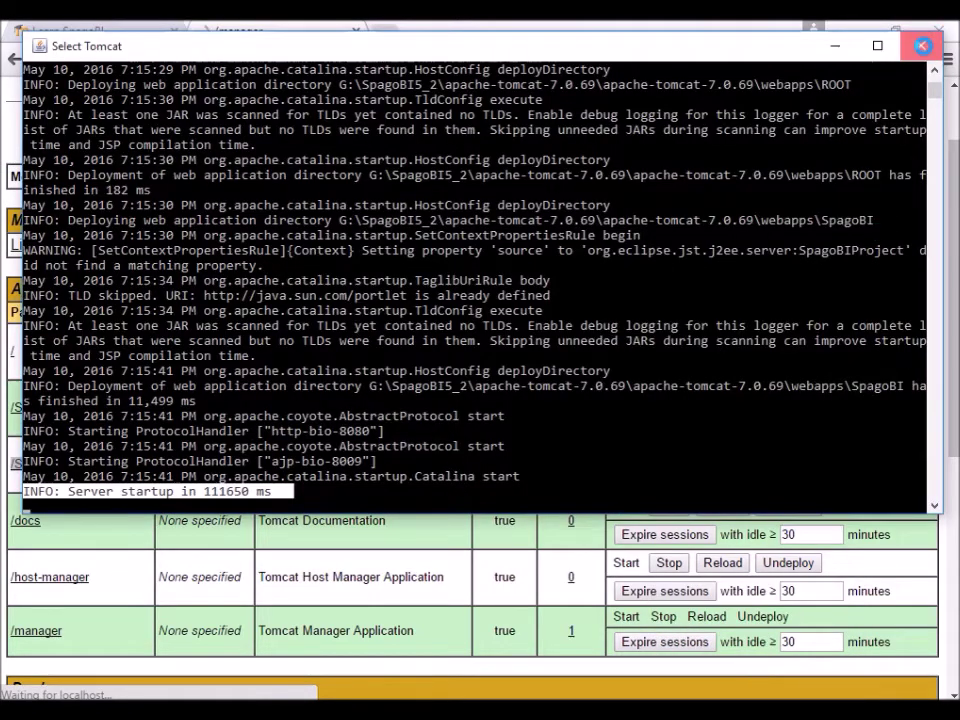
pyautogui.click(823, 43)
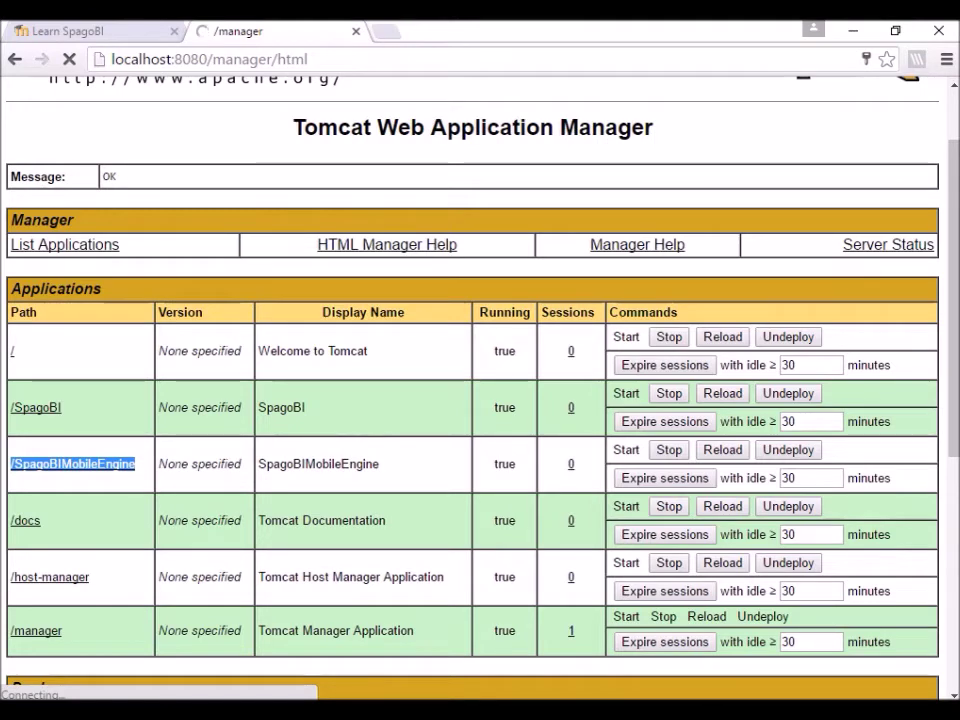
pyautogui.hotkey('alt', 'Tab')
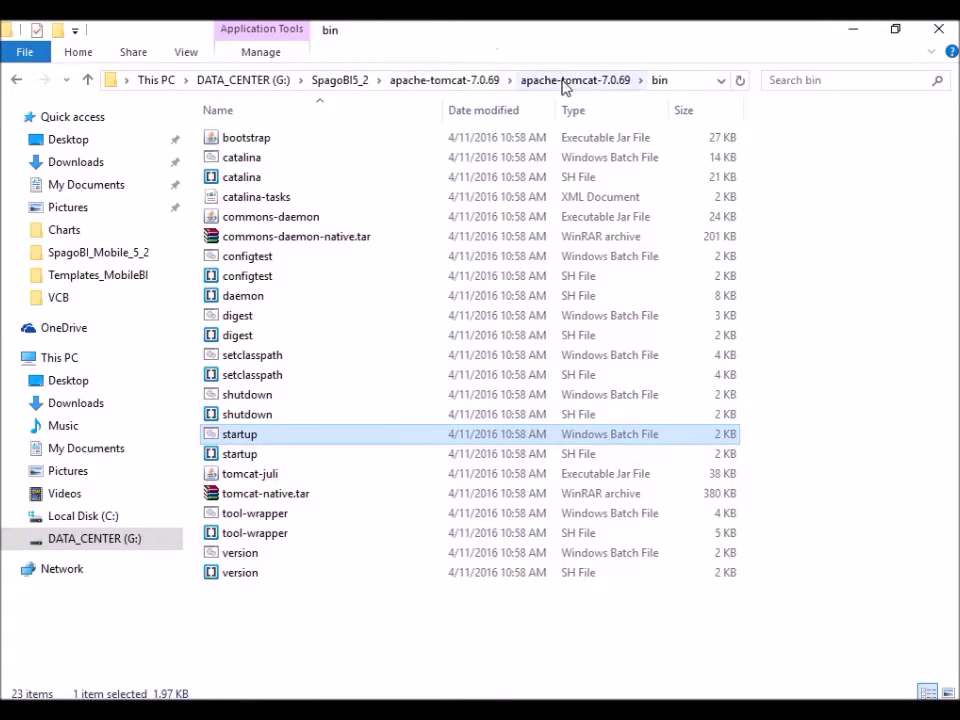
# Step: Delete the SpagoBIMobileEngine.war archive from Tomcat's webapps folder
pyautogui.click(563, 82)
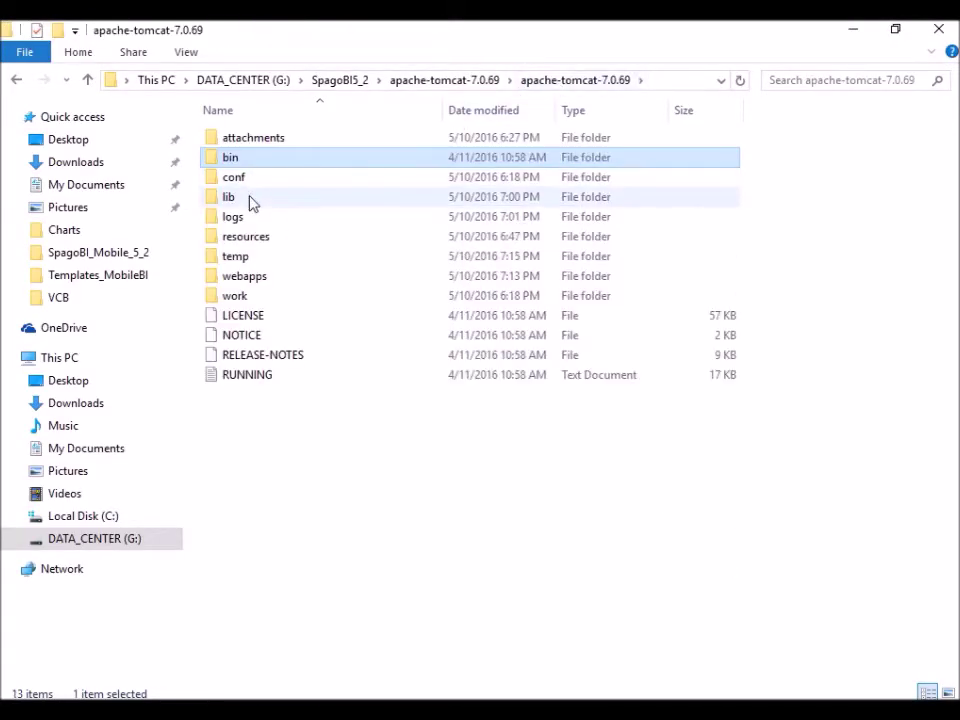
pyautogui.doubleClick(250, 198)
pyautogui.click(566, 82)
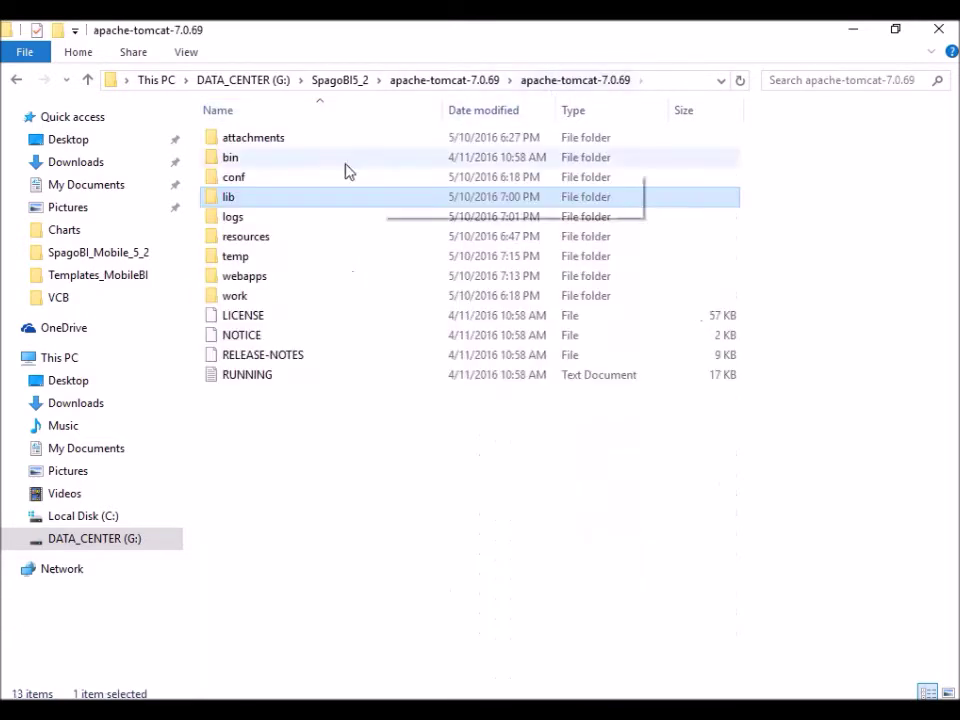
pyautogui.doubleClick(250, 275)
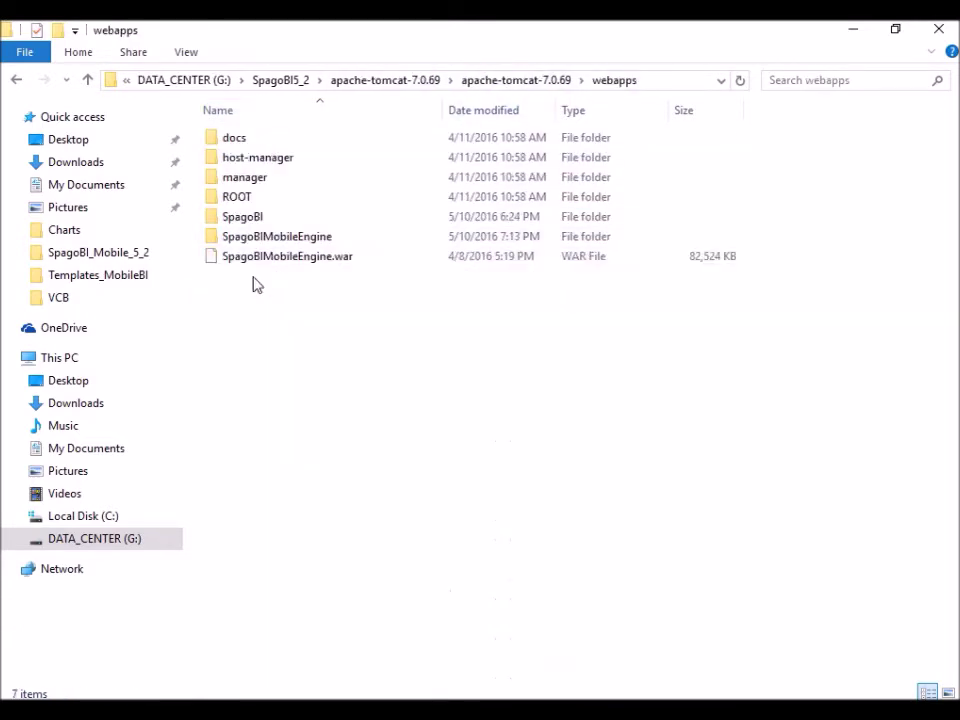
pyautogui.click(292, 239)
pyautogui.click(300, 258)
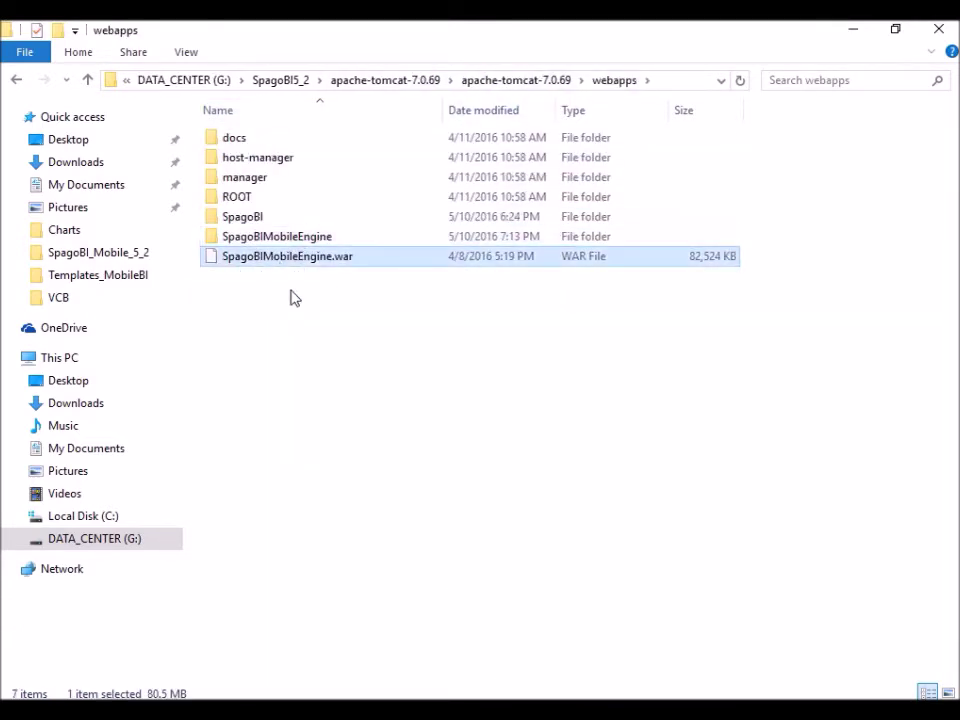
pyautogui.press('Delete')
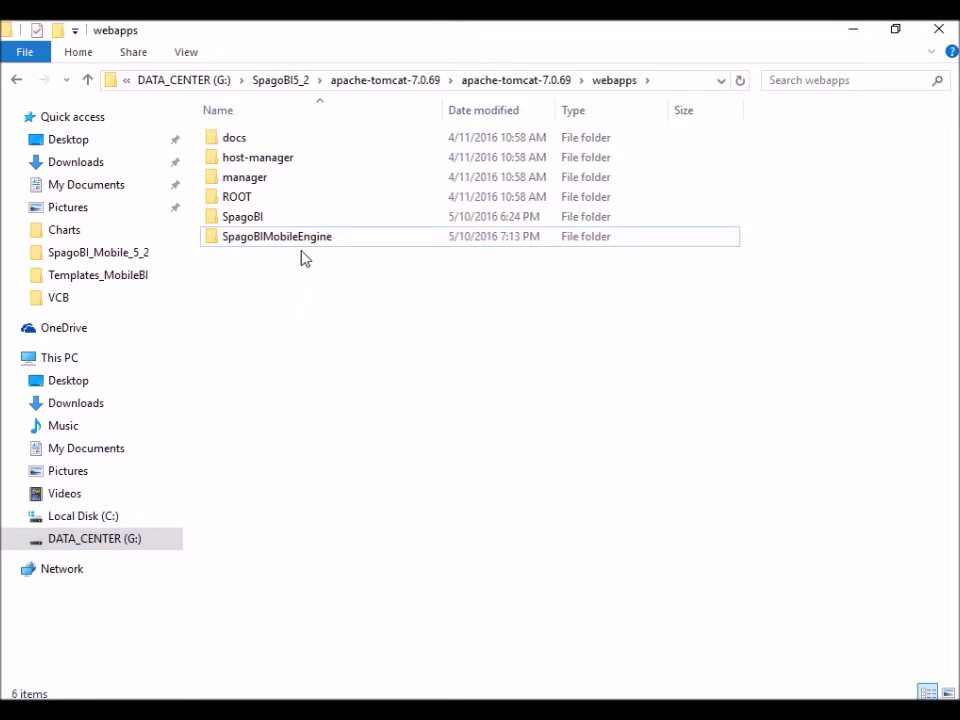
# Step: Open SpagoBIMobileEngine\WEB-INF\classes\hibernate.cfg.xml in Notepad++
pyautogui.doubleClick(304, 238)
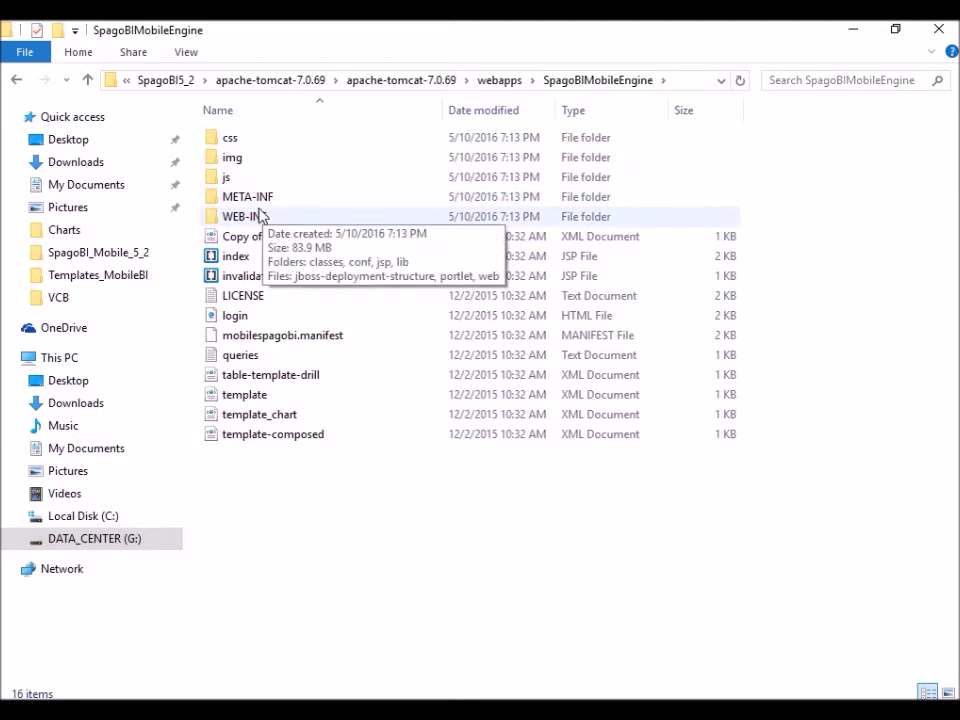
pyautogui.doubleClick(253, 218)
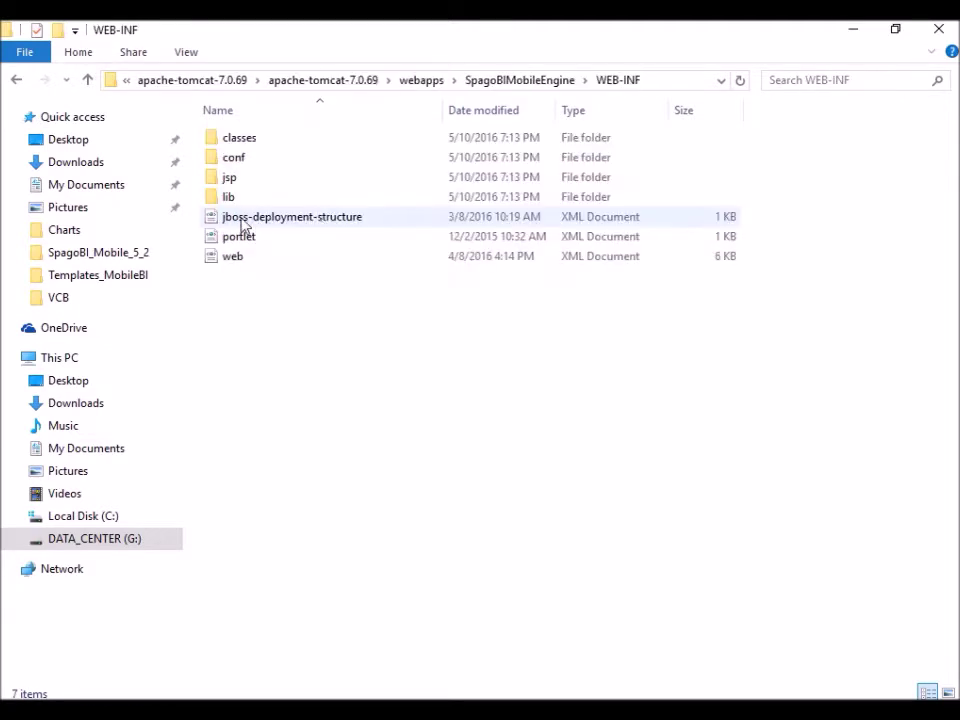
pyautogui.doubleClick(254, 143)
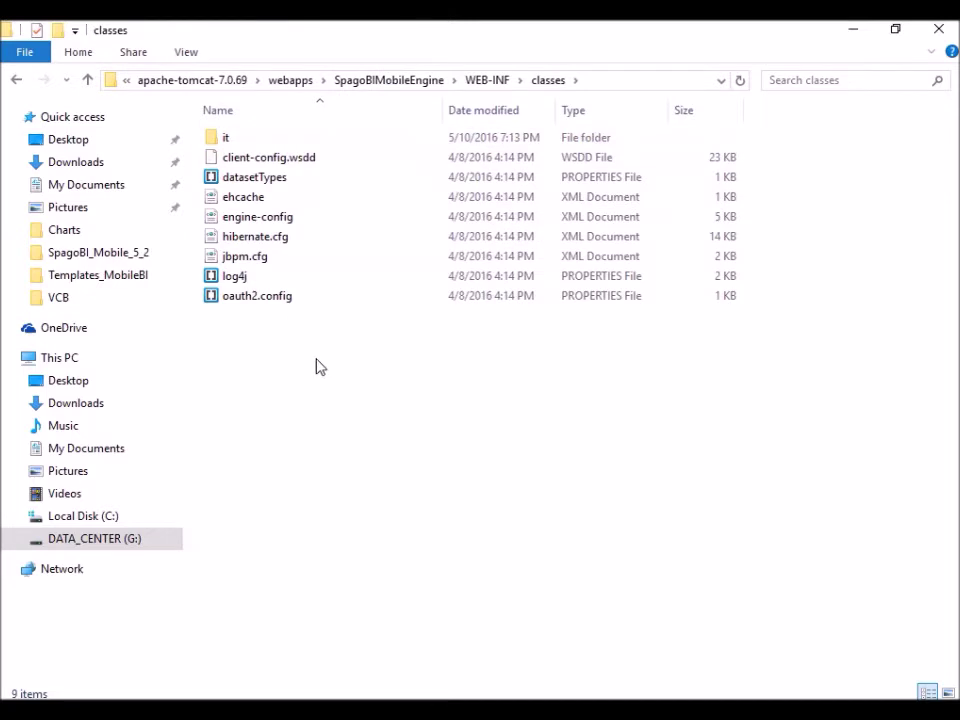
pyautogui.click(227, 238)
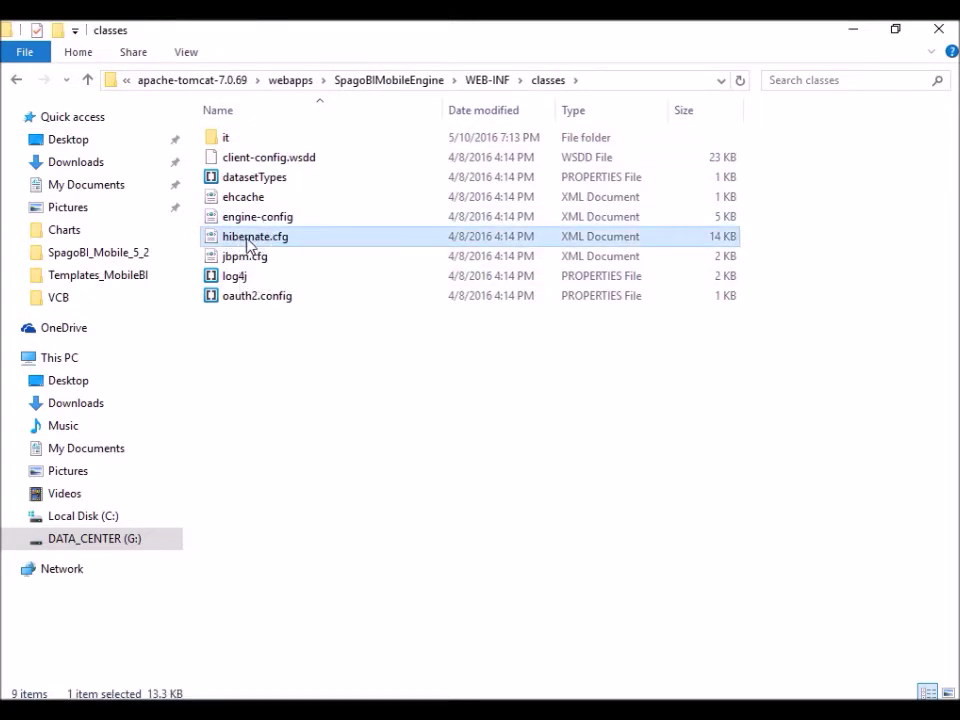
pyautogui.rightClick(248, 244)
pyautogui.click(335, 318)
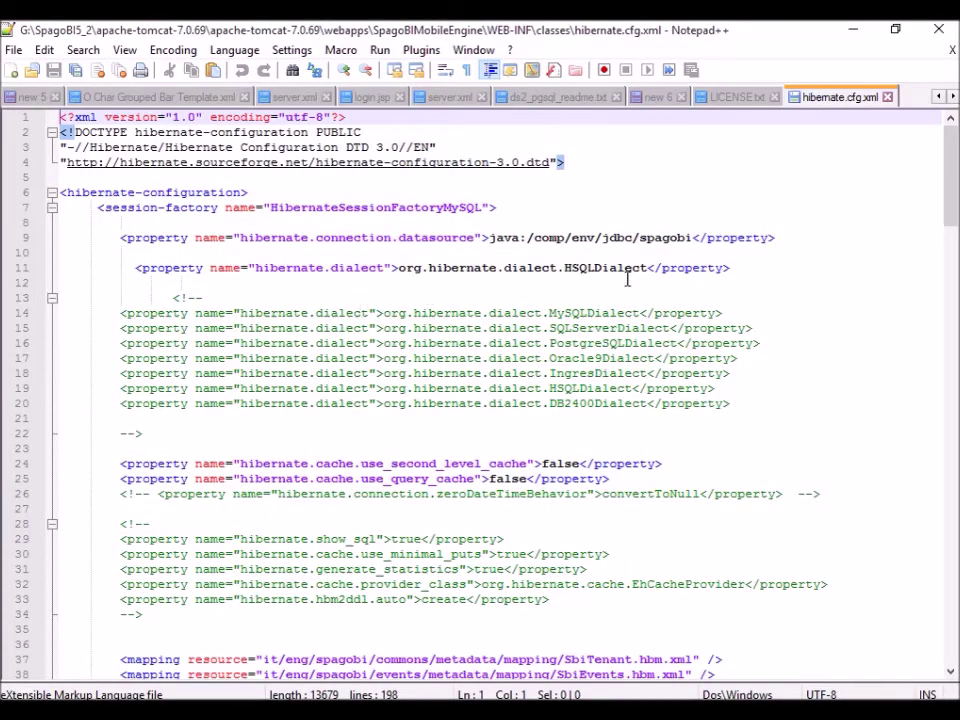
# Step: Move the HSQLDialect property from line 11 into the commented-out dialect list
pyautogui.moveTo(649, 270); pyautogui.dragTo(566, 270)
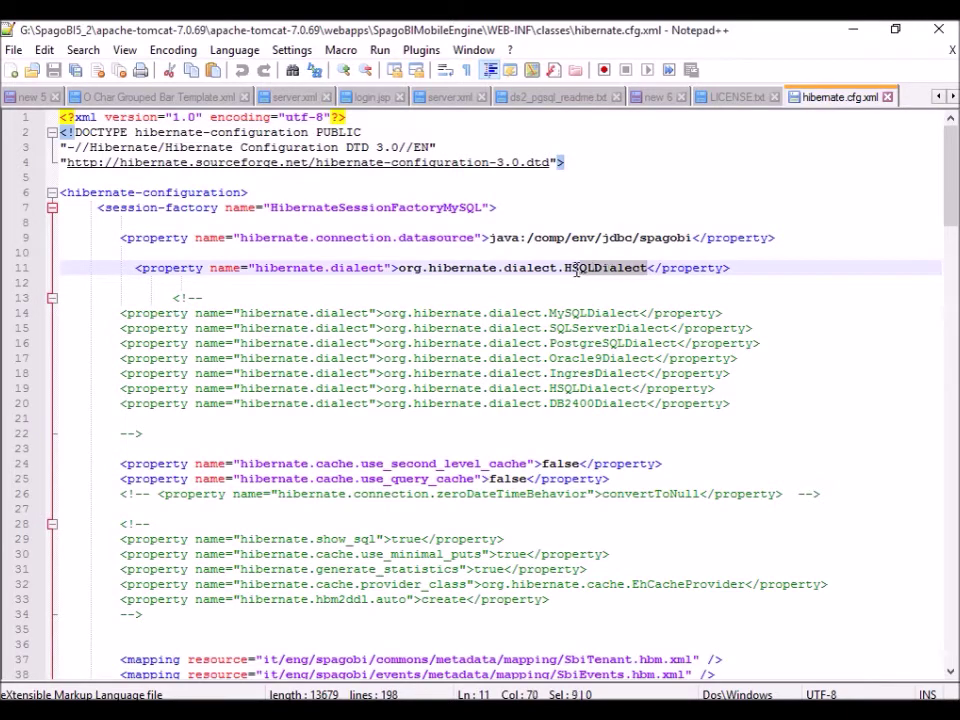
pyautogui.moveTo(735, 268); pyautogui.dragTo(135, 270)
pyautogui.hotkey('ctrl', 'c')
pyautogui.press('Delete')
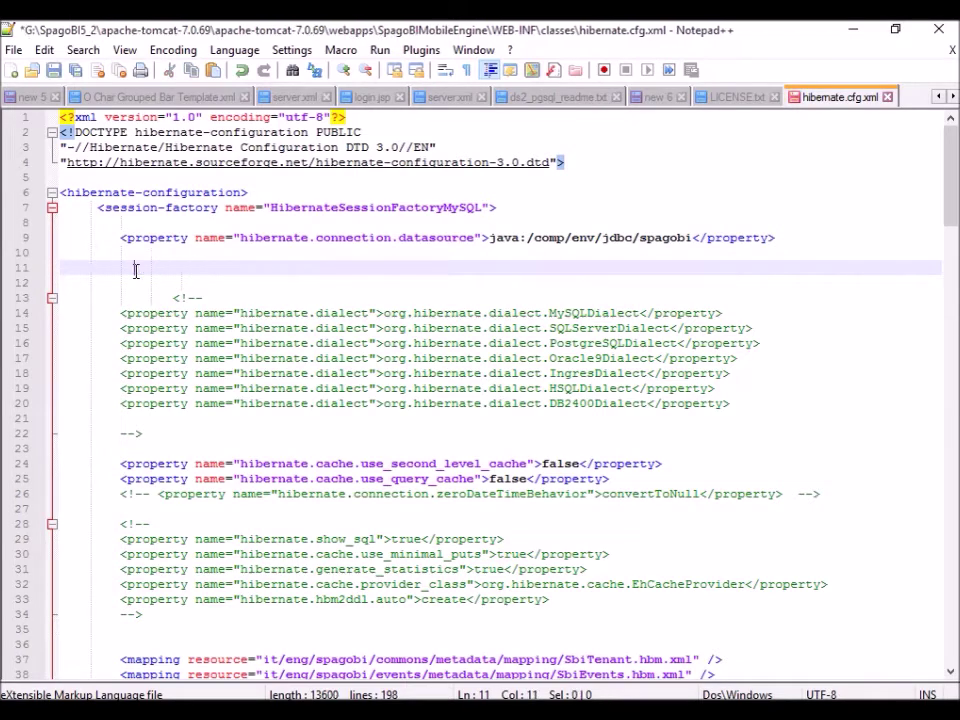
pyautogui.click(773, 320)
pyautogui.press('Return')
pyautogui.hotkey('ctrl', 'v')
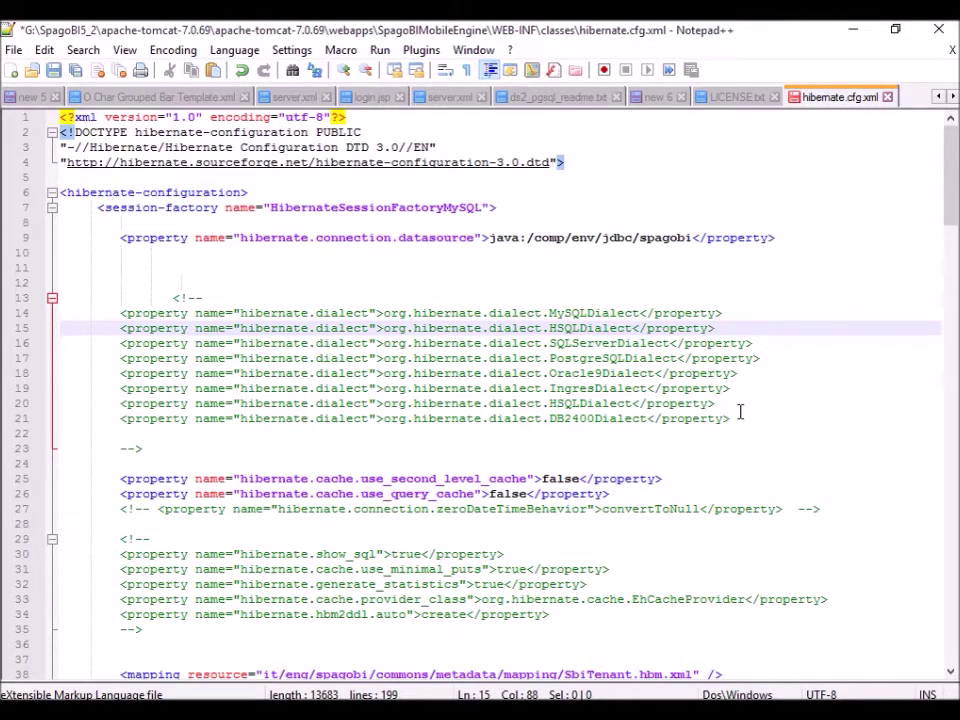
# Step: Move the MySQLDialect property onto line 11 and save hibernate.cfg.xml
pyautogui.moveTo(735, 317); pyautogui.dragTo(124, 319)
pyautogui.hotkey('ctrl', 'x')
pyautogui.click(200, 268)
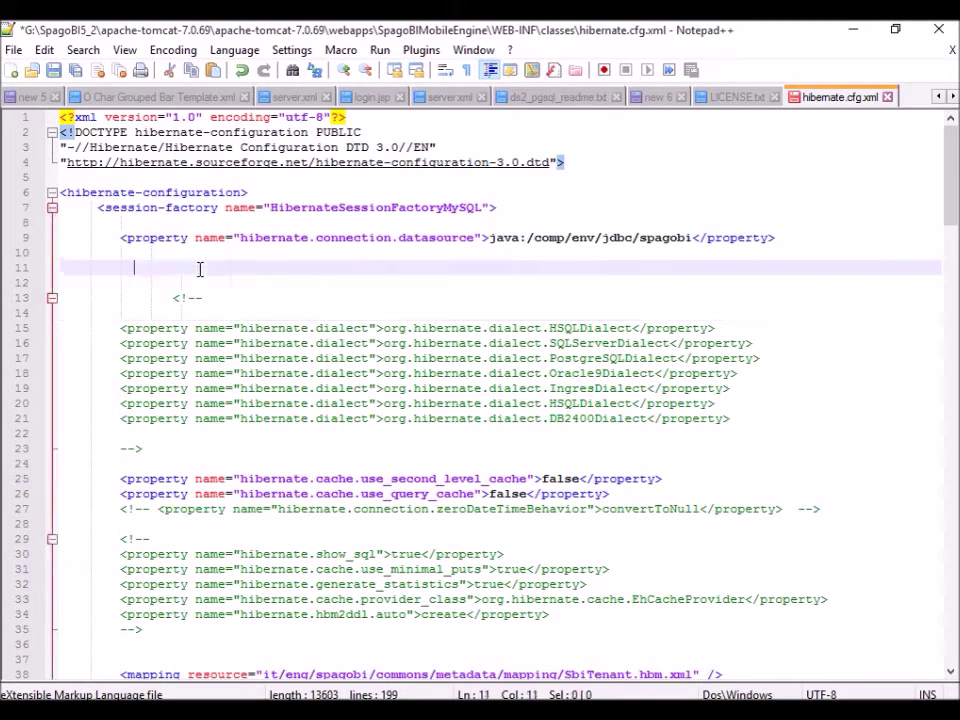
pyautogui.hotkey('ctrl', 'v')
pyautogui.click(53, 70)
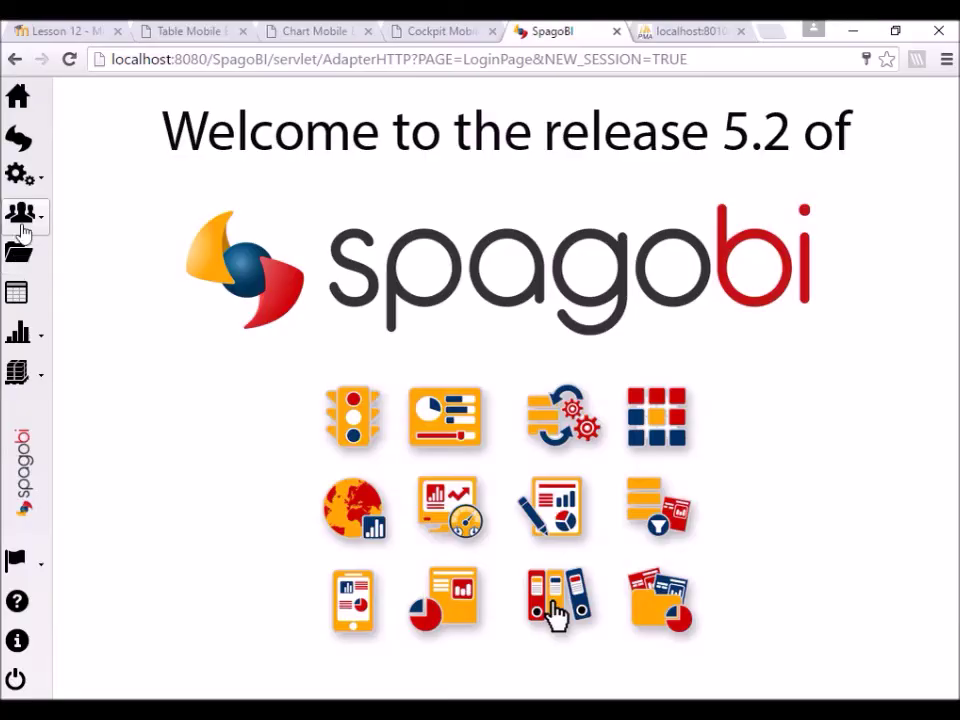
pyautogui.click(22, 229)
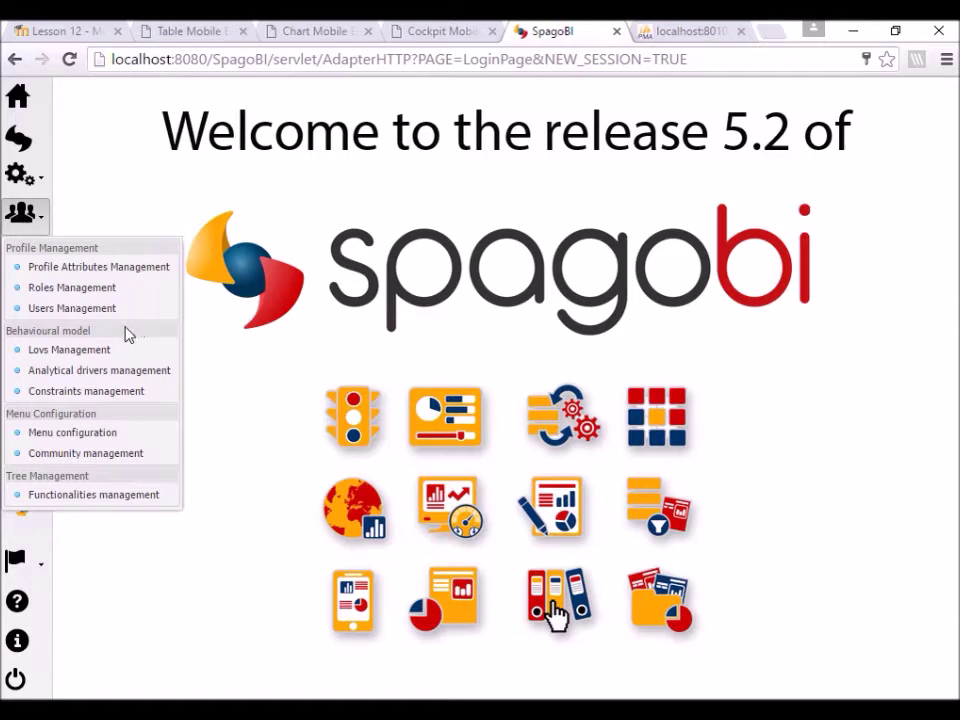
# Step: In Roles Management, fill in name and description /spagobi/bimobile, code bimobile, type User
pyautogui.click(73, 292)
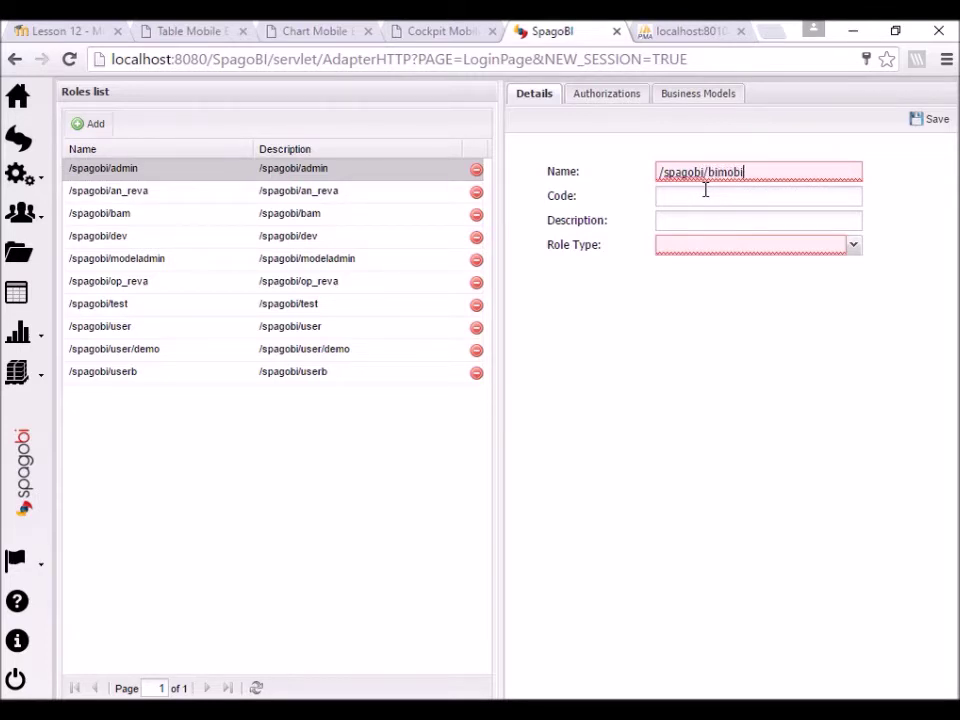
pyautogui.moveTo(775, 171); pyautogui.dragTo(626, 160)
pyautogui.click(682, 196)
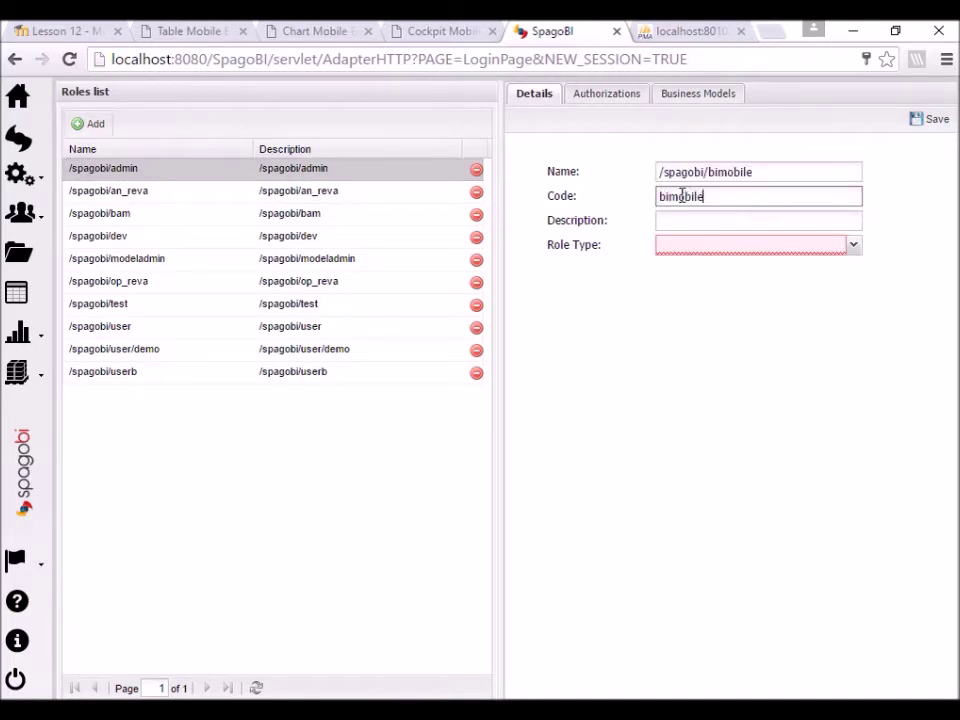
pyautogui.click(662, 219)
pyautogui.hotkey('ctrl', 'v')
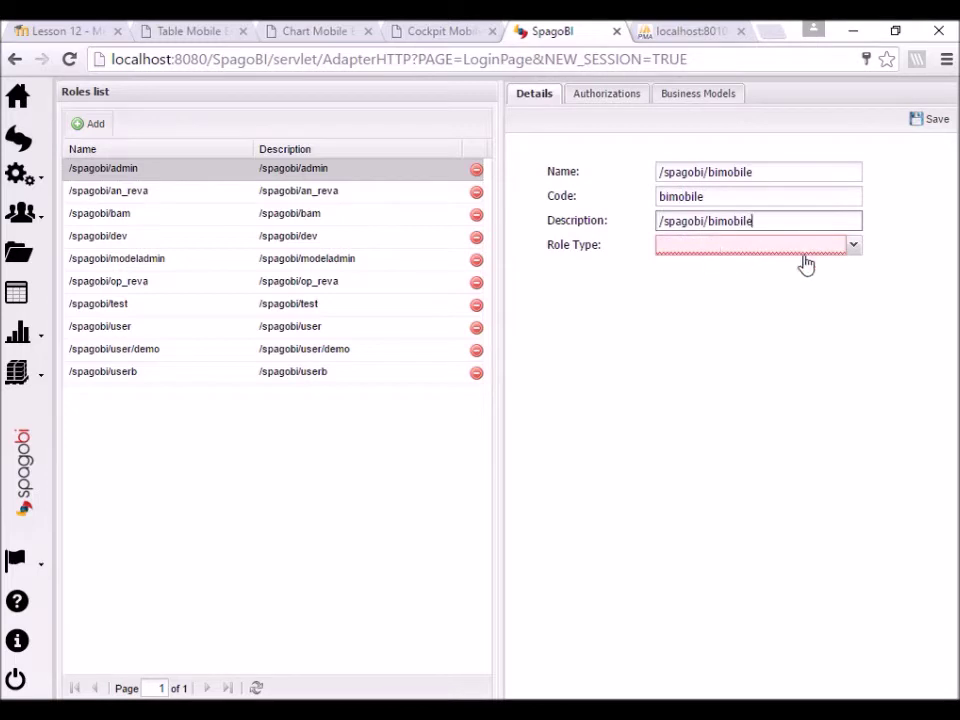
pyautogui.click(854, 248)
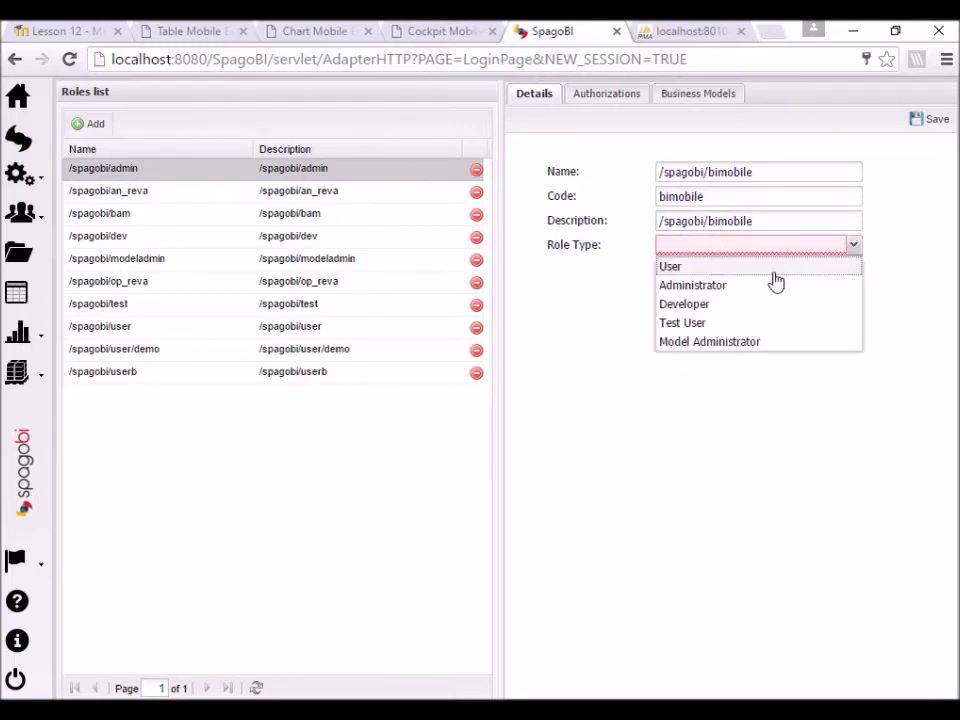
pyautogui.click(716, 272)
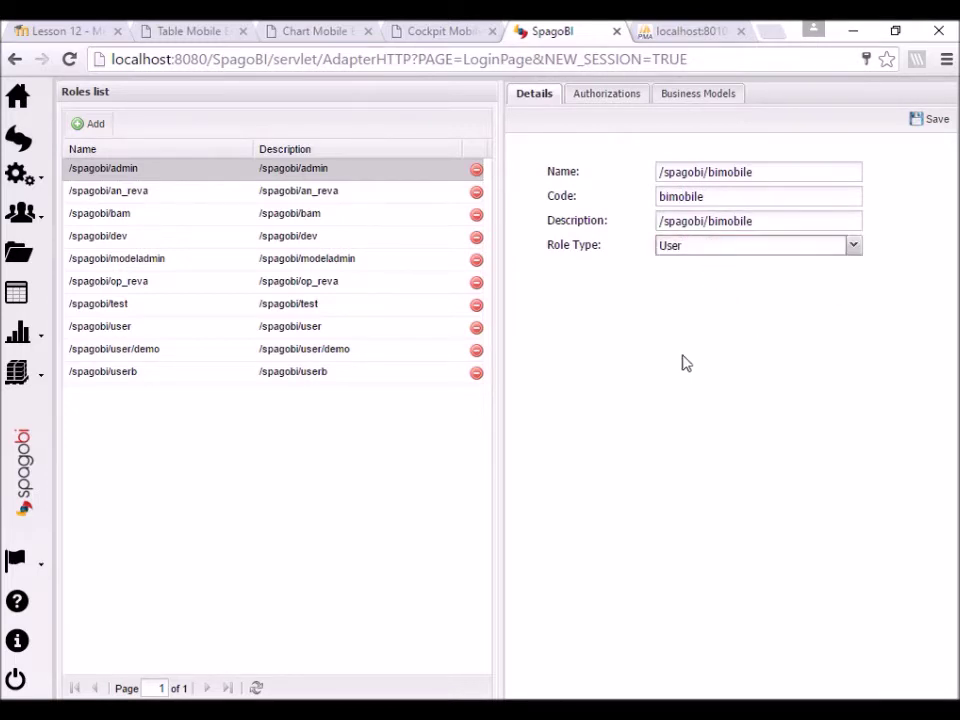
# Step: On the role's Authorizations, revoke the Save, View Metadata/Notes/Snapshots/Parameters, Send Mail, QbE and Massive Export permissions
pyautogui.click(593, 100)
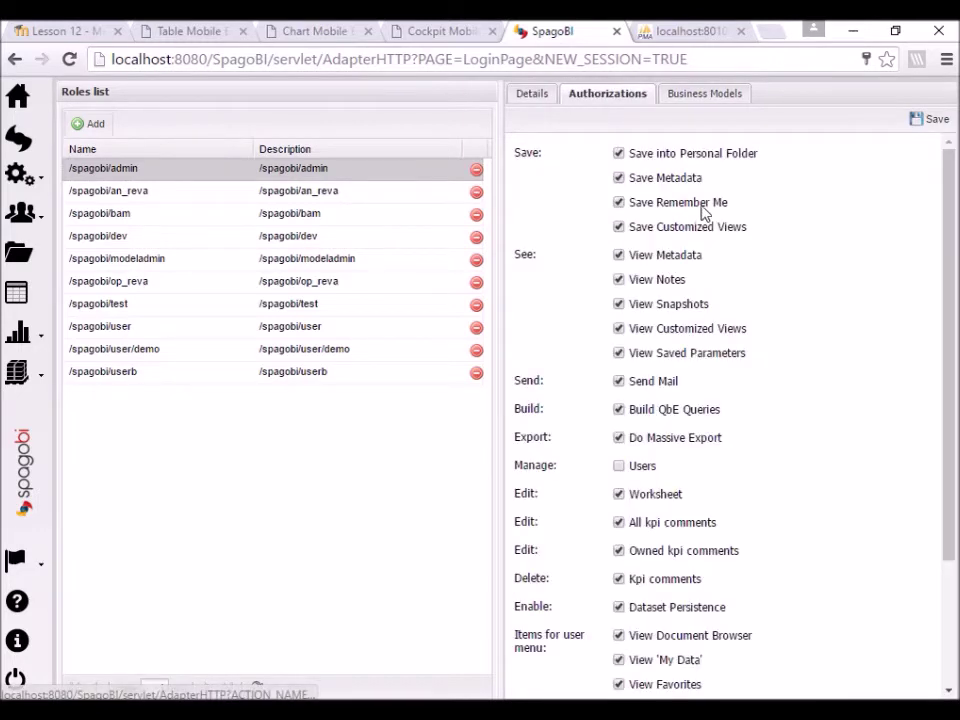
pyautogui.click(618, 154)
pyautogui.click(619, 178)
pyautogui.click(619, 203)
pyautogui.click(618, 227)
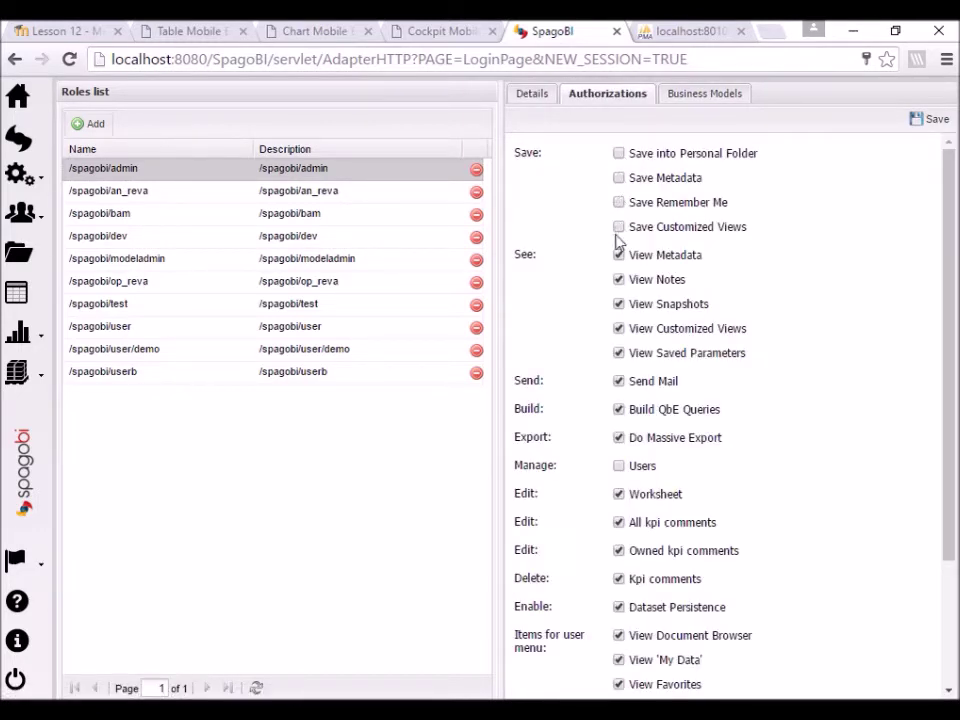
pyautogui.click(619, 255)
pyautogui.click(619, 279)
pyautogui.click(618, 304)
pyautogui.click(619, 353)
pyautogui.click(619, 381)
pyautogui.click(619, 409)
pyautogui.click(619, 437)
# Step: Revoke Worksheet edit, the kpi comment permissions, Dataset Persistence, Document Browser and 'My Data' menu items
pyautogui.click(619, 493)
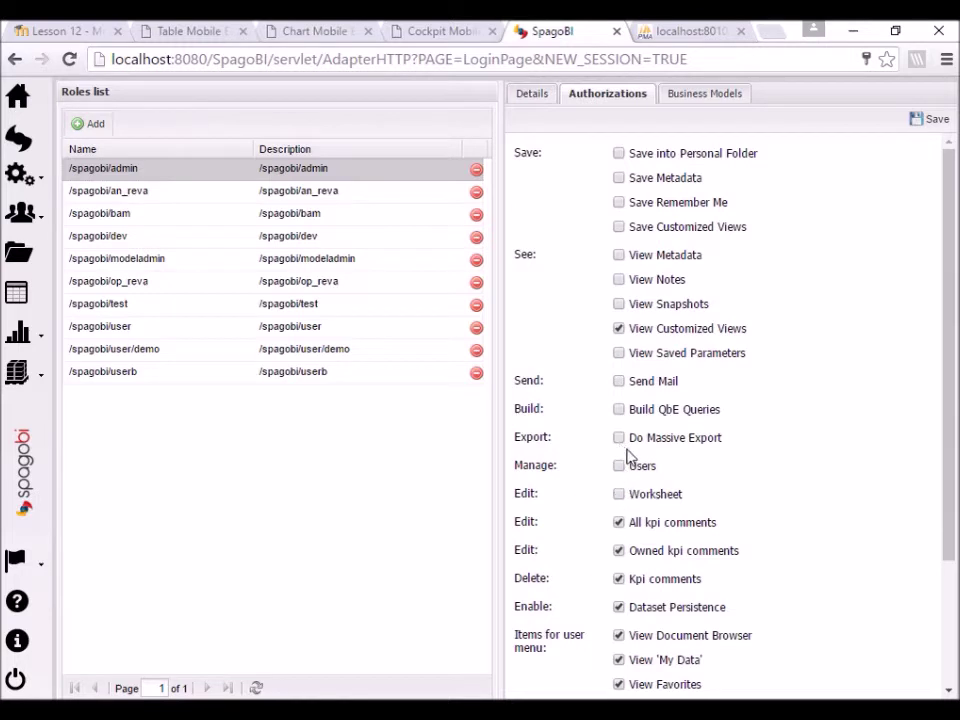
pyautogui.click(619, 522)
pyautogui.click(619, 550)
pyautogui.click(619, 578)
pyautogui.click(619, 607)
pyautogui.click(619, 635)
pyautogui.click(619, 660)
# Step: Remove Favorites, Subscriptions, ToDo List, social network analysis and Hierarchies editor, then show Business Models
pyautogui.scroll(-3, 648, 620)
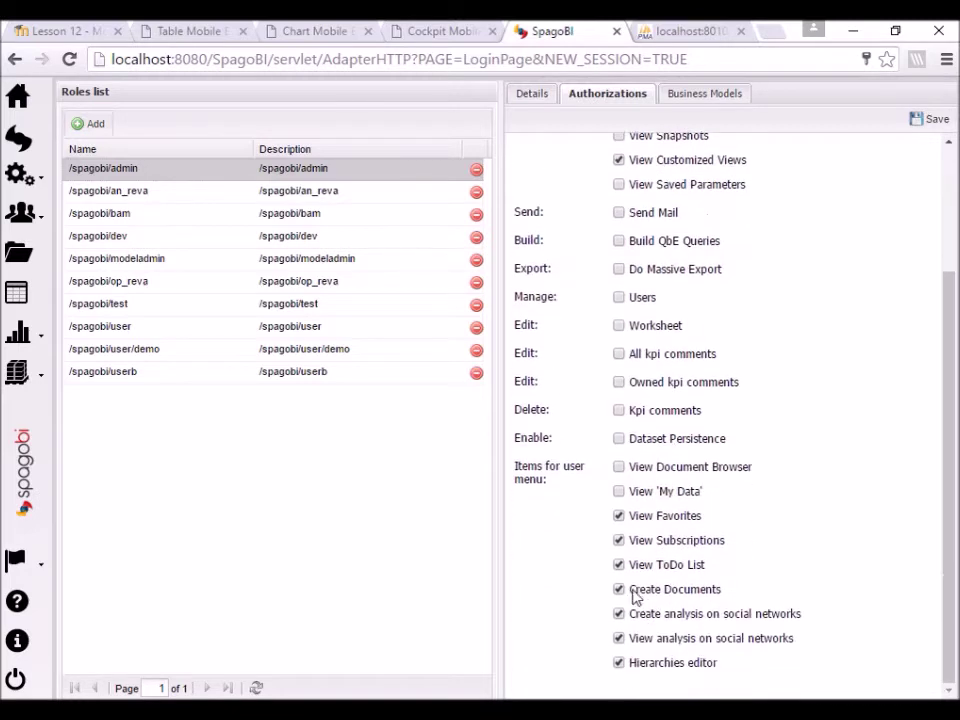
pyautogui.click(619, 522)
pyautogui.click(619, 546)
pyautogui.click(619, 569)
pyautogui.click(619, 613)
pyautogui.click(619, 638)
pyautogui.click(619, 662)
pyautogui.scroll(3, 740, 470)
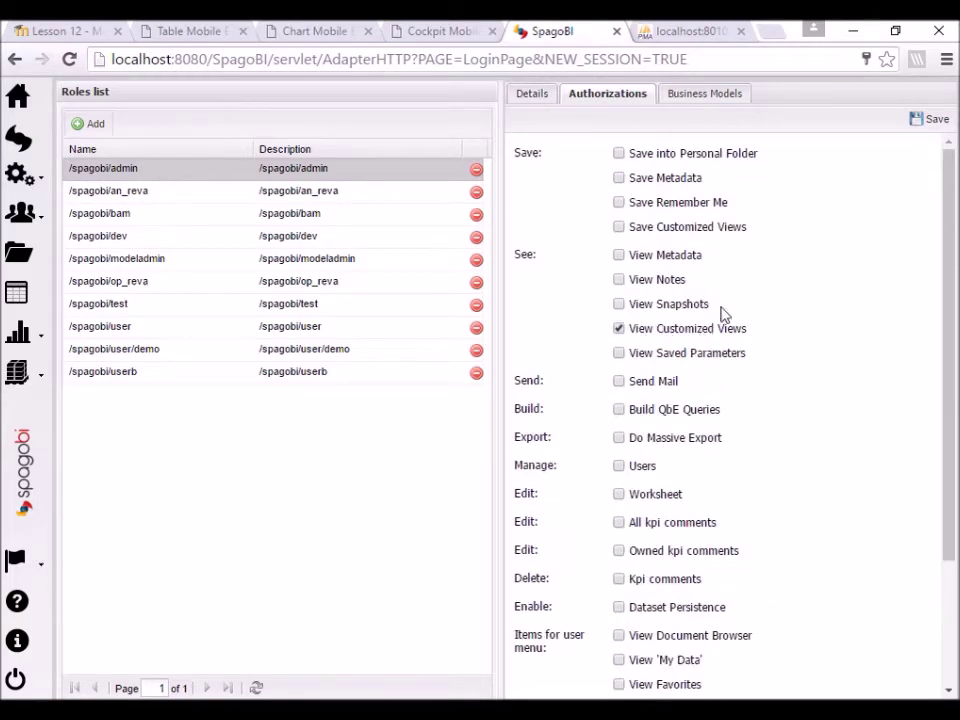
pyautogui.click(714, 97)
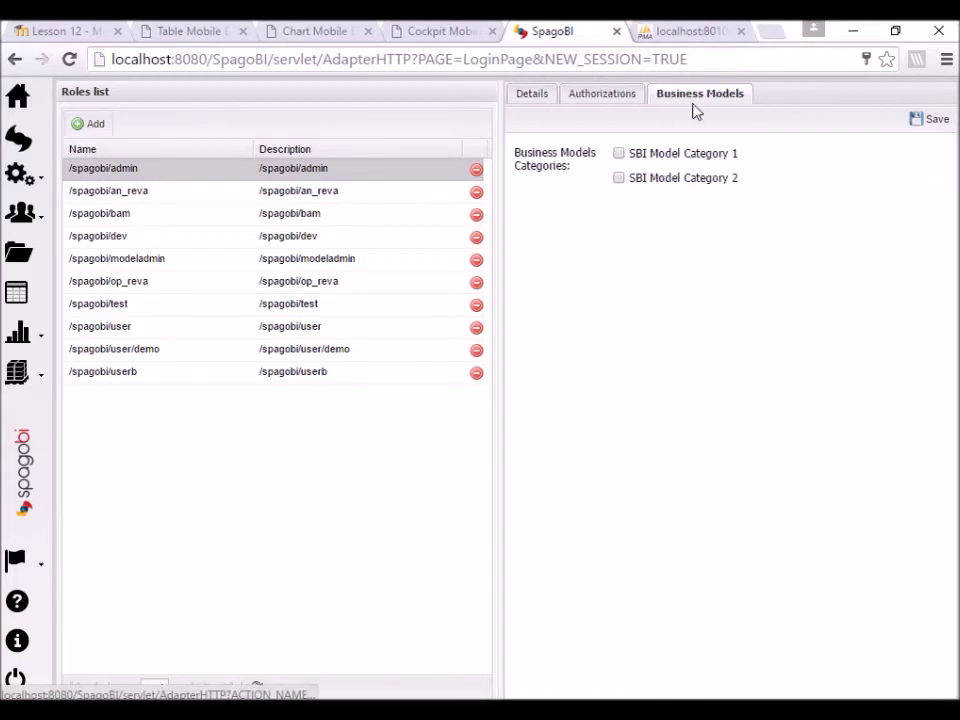
# Step: Save the /spagobi/bimobile role, confirm, and go to Profile Management > Users Management
pyautogui.click(928, 121)
pyautogui.click(516, 420)
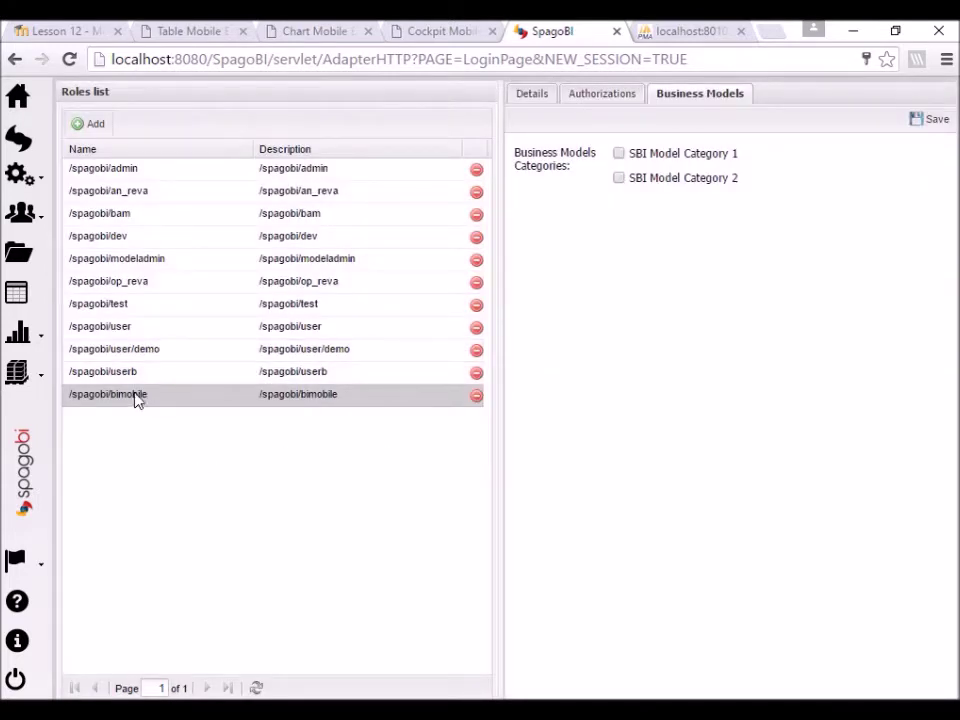
pyautogui.click(34, 224)
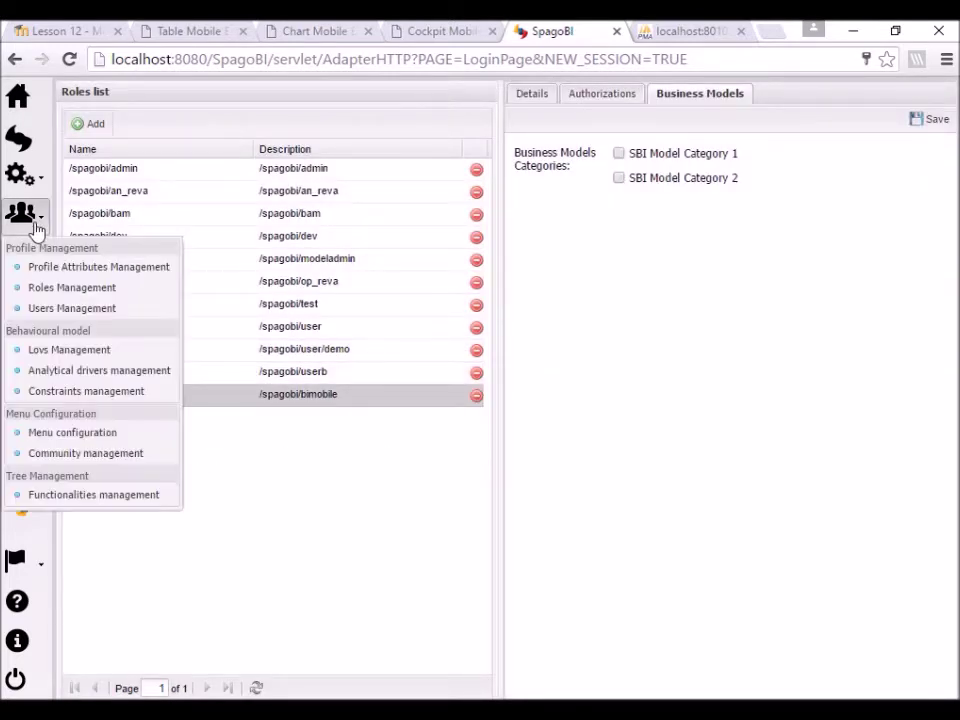
pyautogui.click(87, 319)
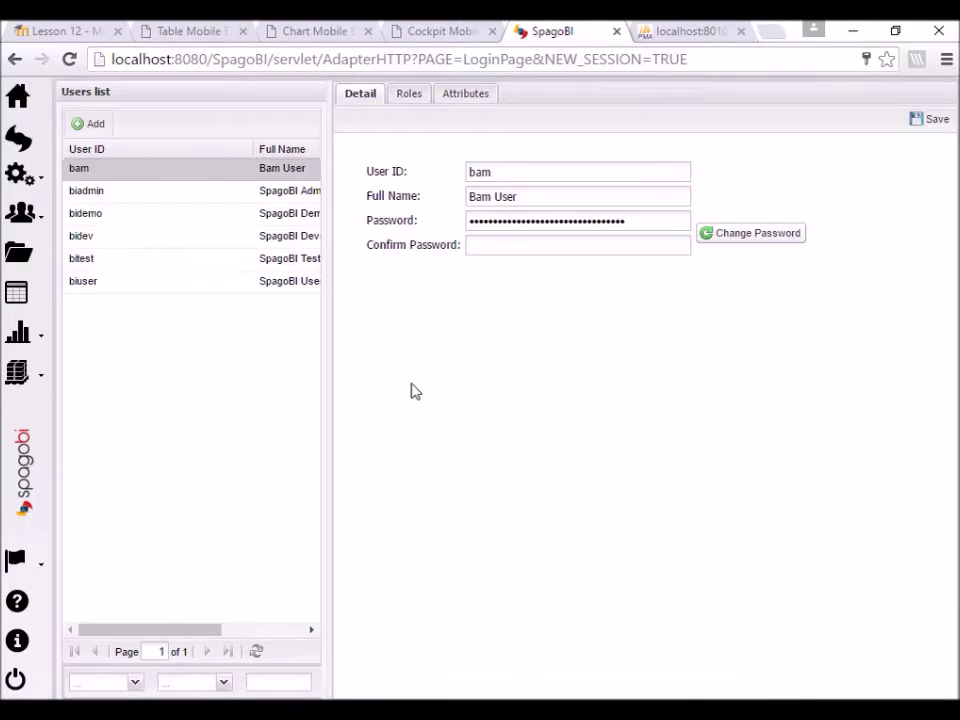
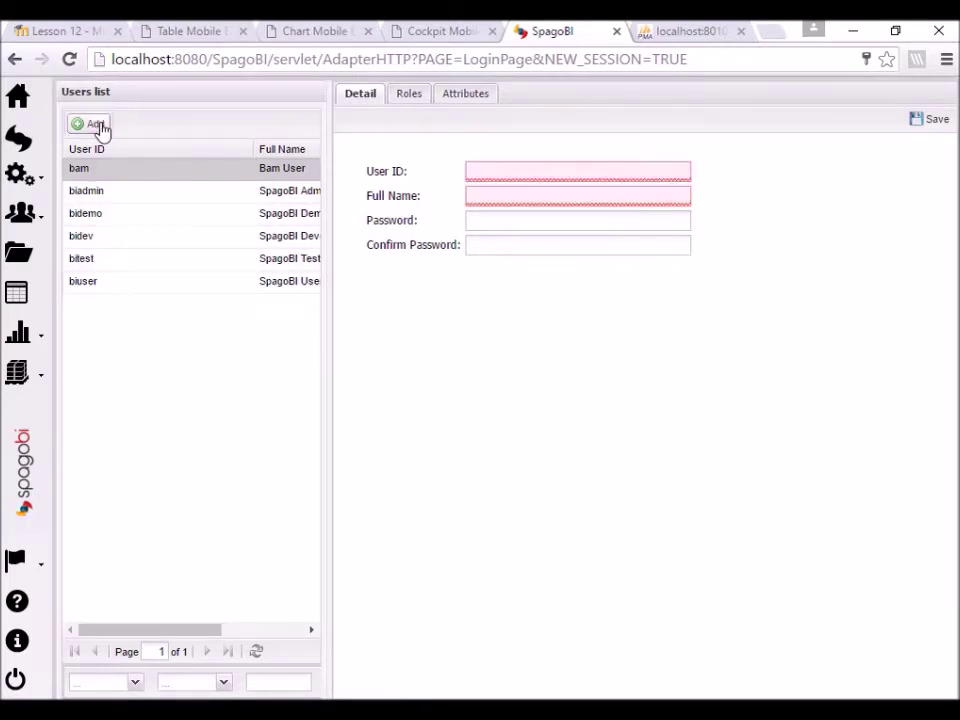
# Step: Enter the new user's ID, full name 'BI Mobile User' and matching passwords, then show the Roles list
pyautogui.click(573, 174)
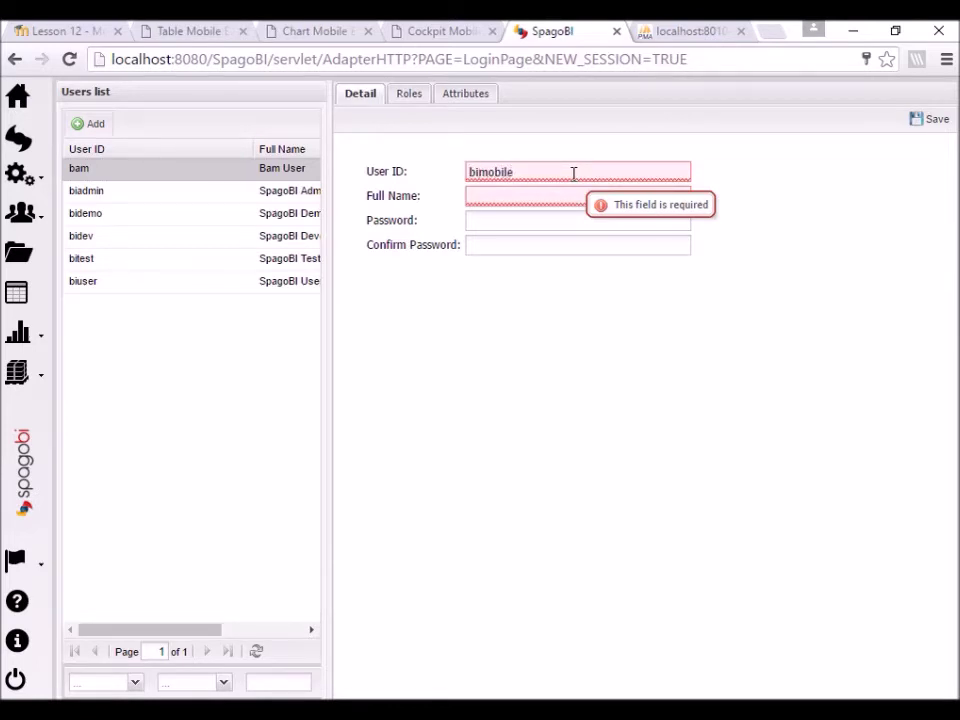
pyautogui.moveTo(573, 174); pyautogui.dragTo(450, 179)
pyautogui.click(494, 193)
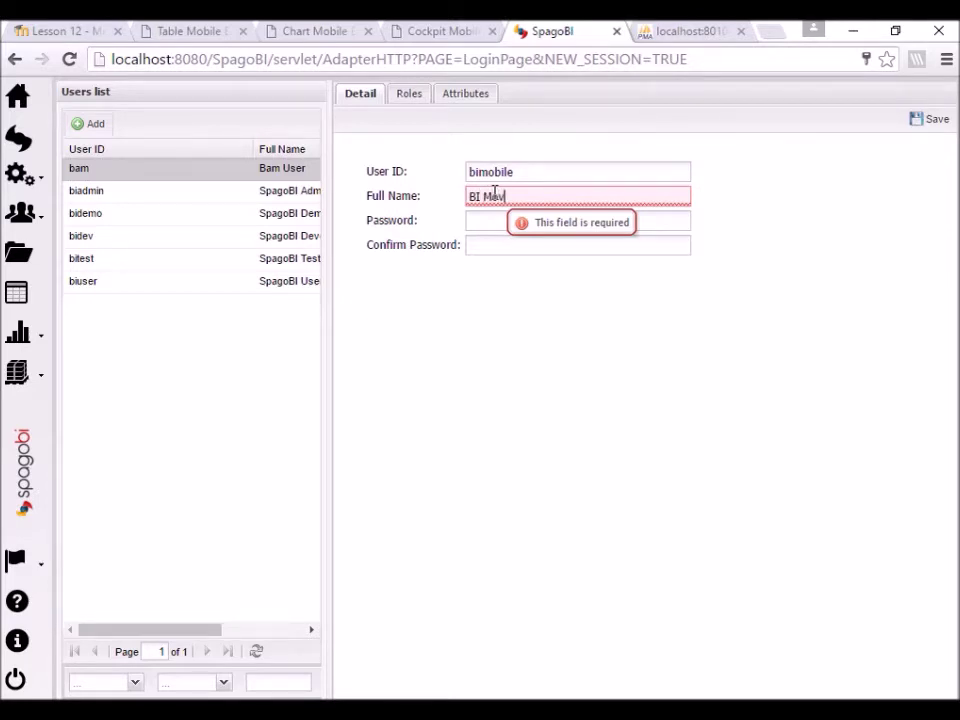
pyautogui.write('BI Mobile User')
pyautogui.press('Tab')
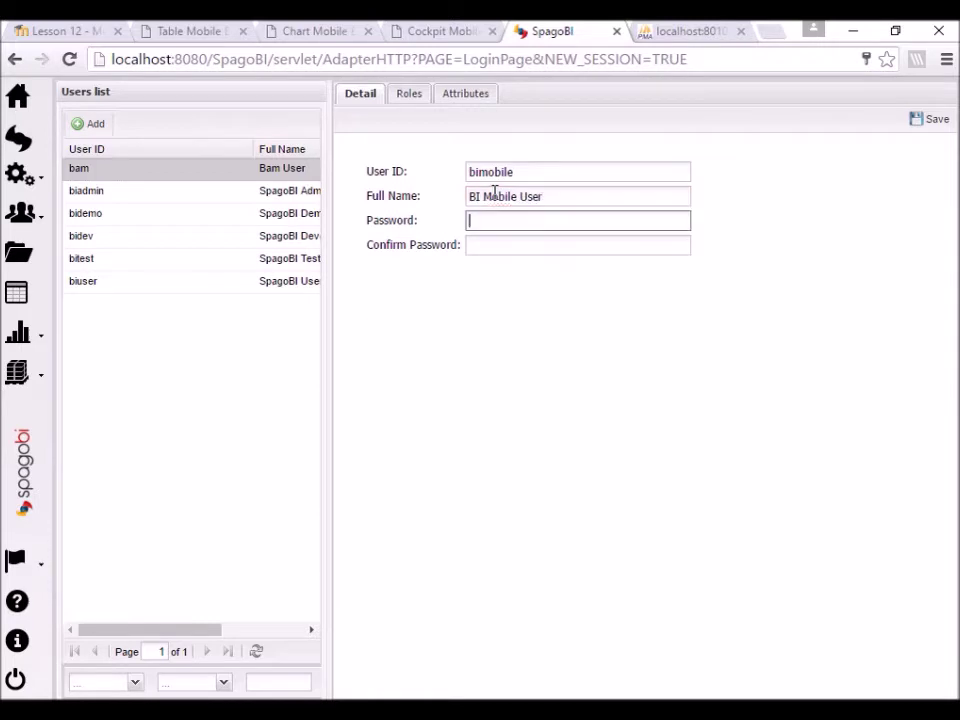
pyautogui.press('Tab')
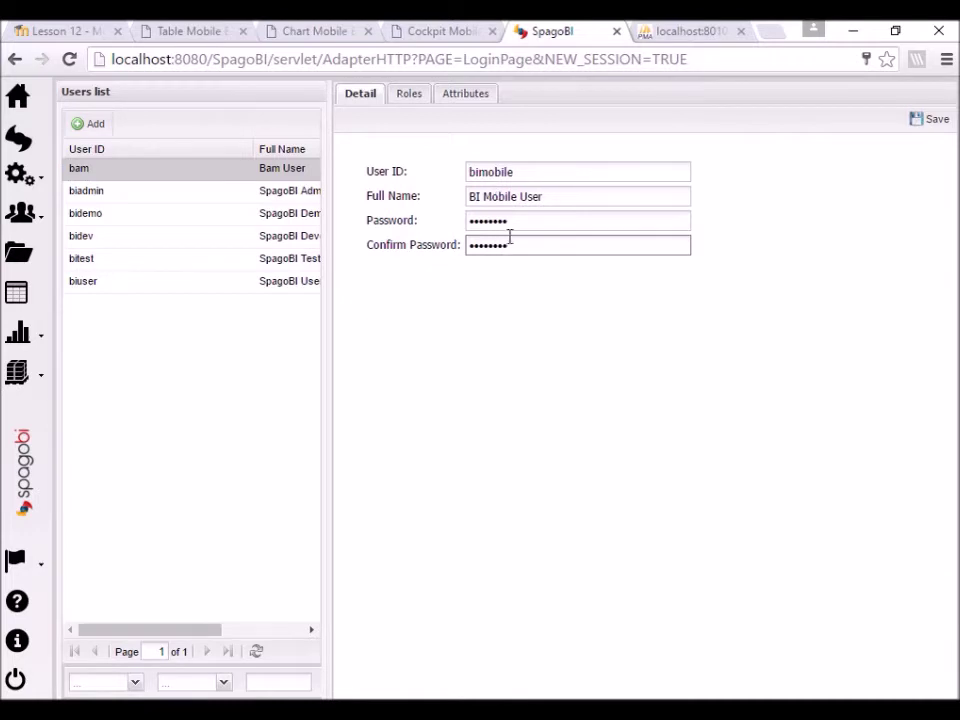
pyautogui.click(409, 94)
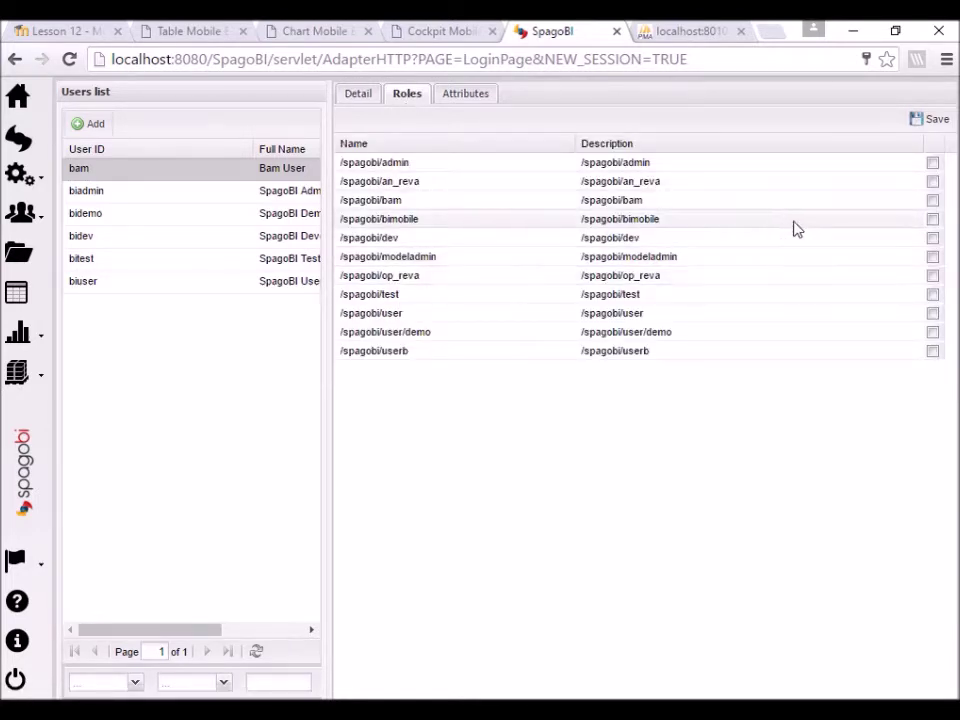
# Step: Tick the /spagobi/bimobile role, then save the user and confirm the save
pyautogui.click(932, 219)
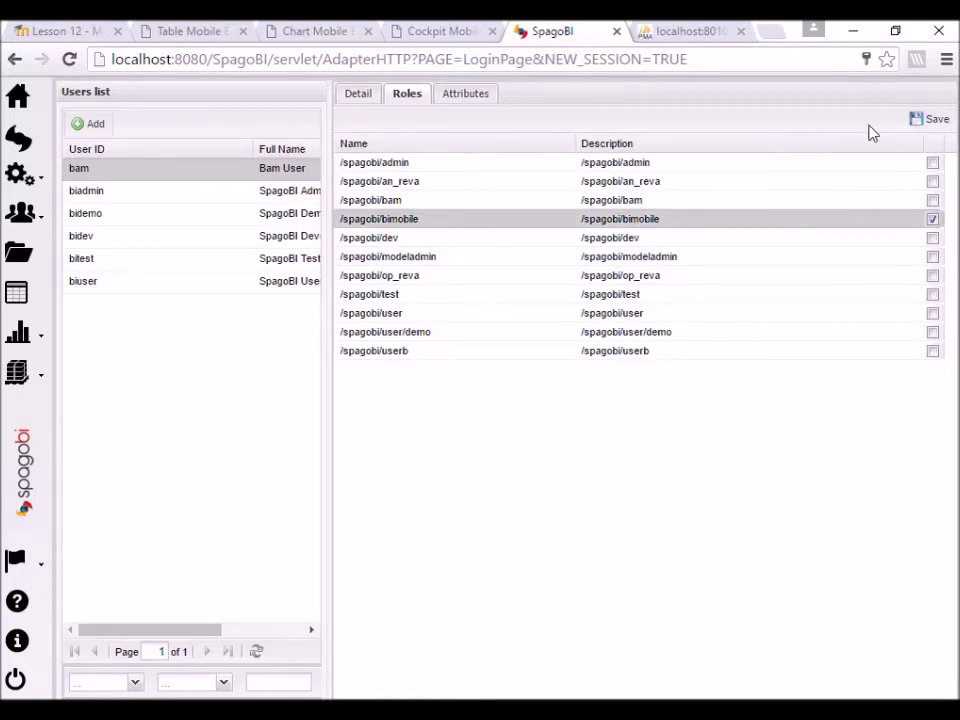
pyautogui.click(925, 120)
pyautogui.click(507, 413)
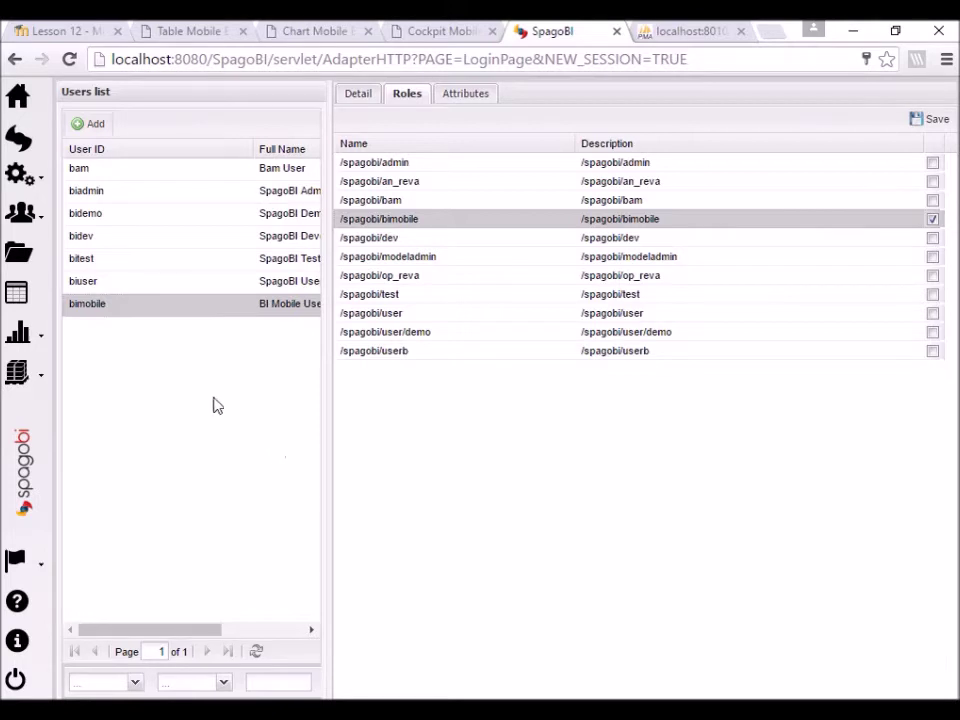
pyautogui.click(35, 186)
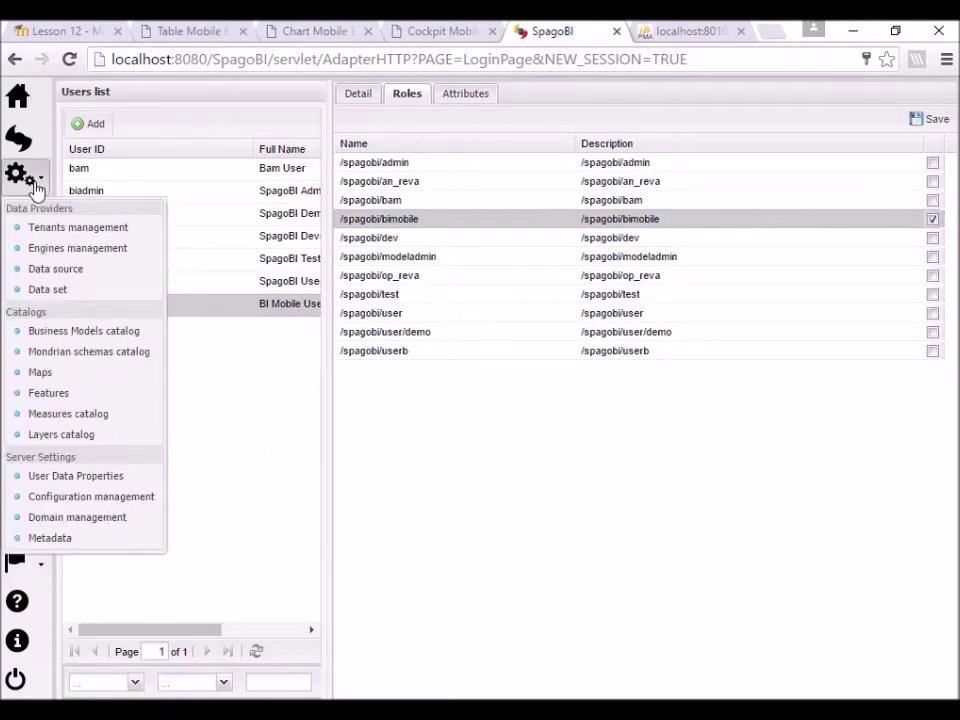
# Step: In Functionalities management, insert a new functionality under the Functionalities node
pyautogui.click(36, 188)
pyautogui.click(37, 220)
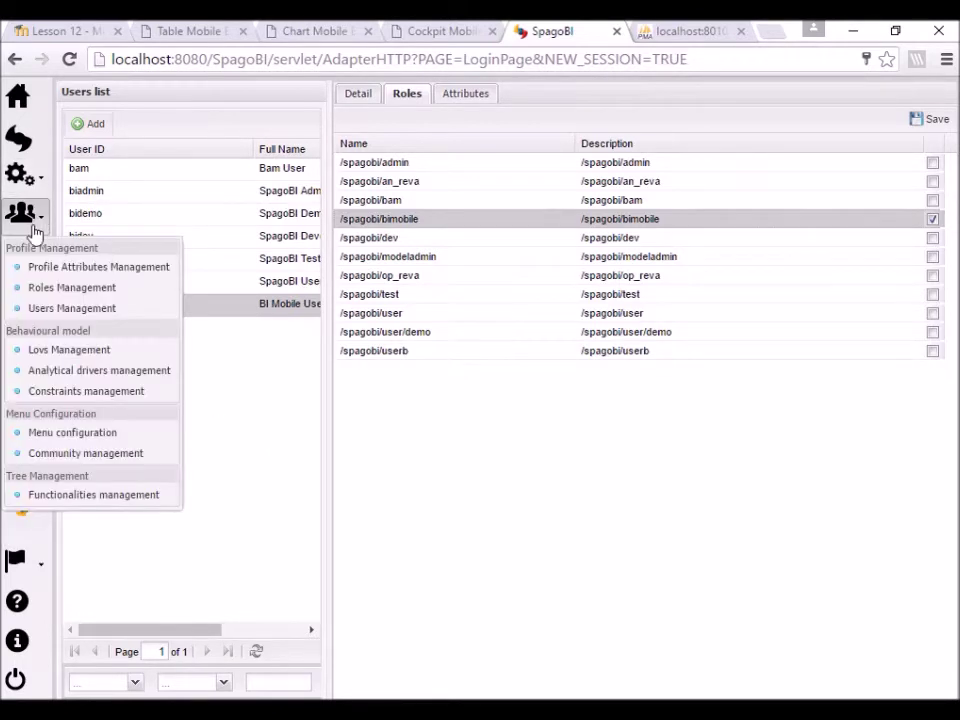
pyautogui.click(115, 496)
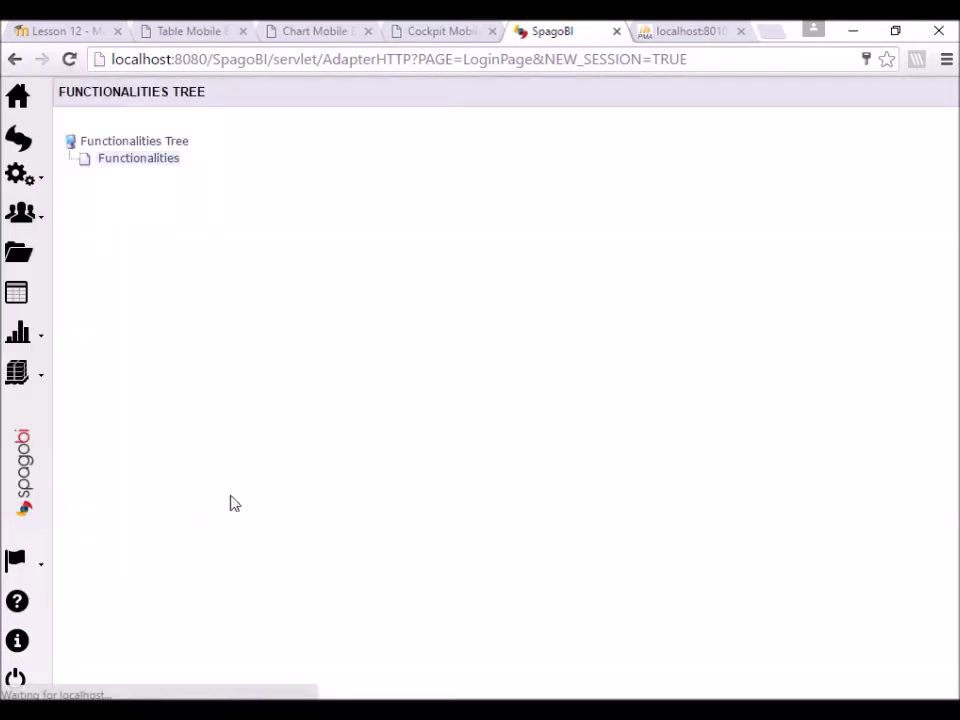
pyautogui.click(123, 162)
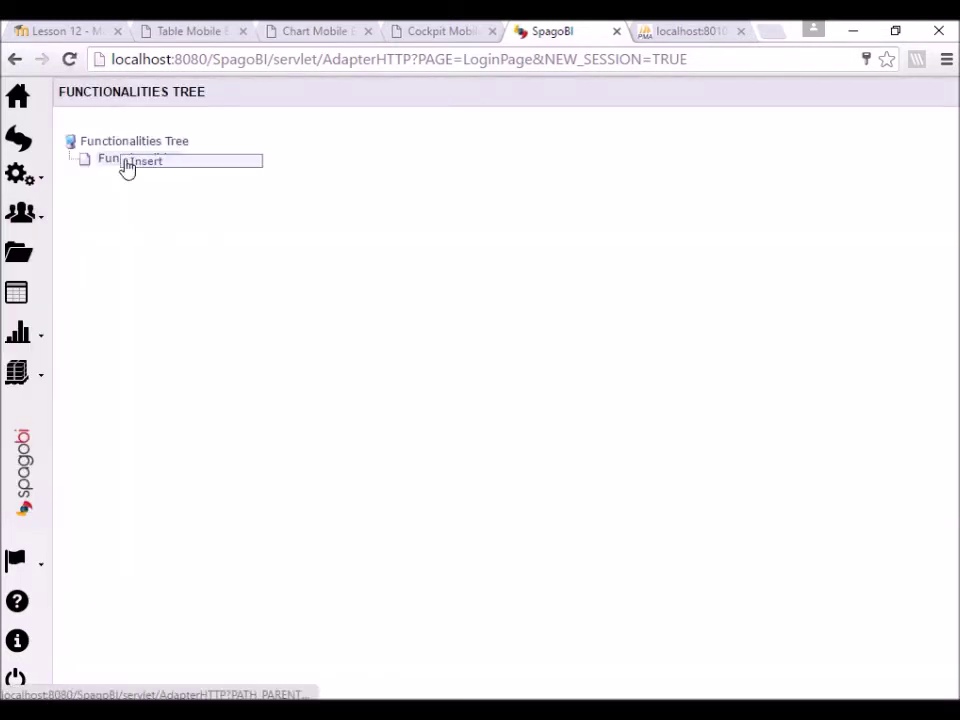
pyautogui.click(141, 170)
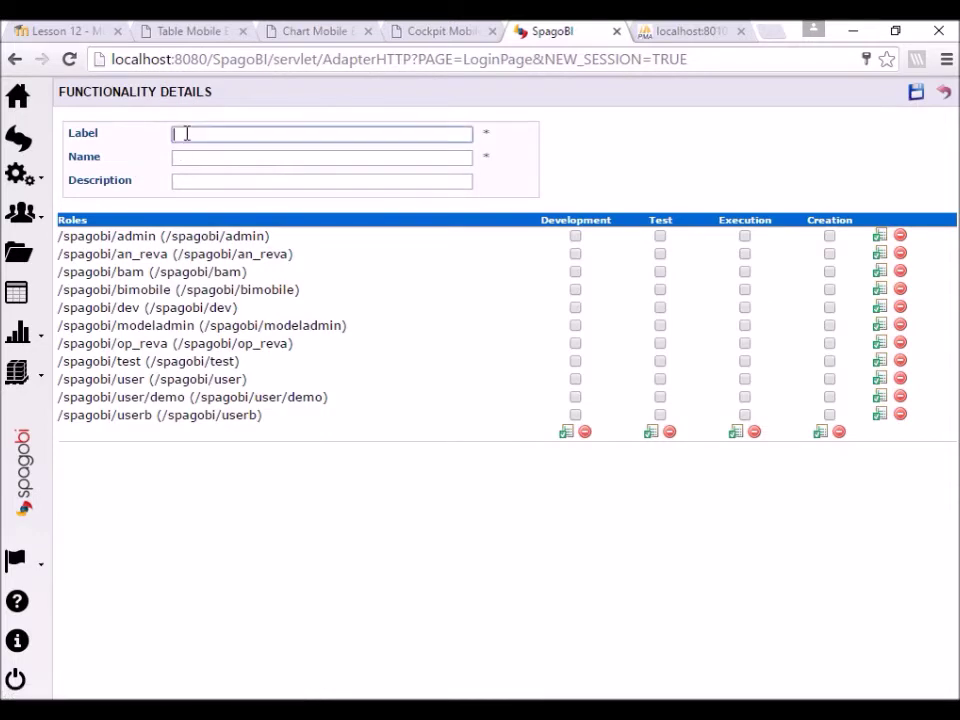
# Step: Use 'Mobile Documents' as the label, name and description, and save the folder
pyautogui.write('Mobile')
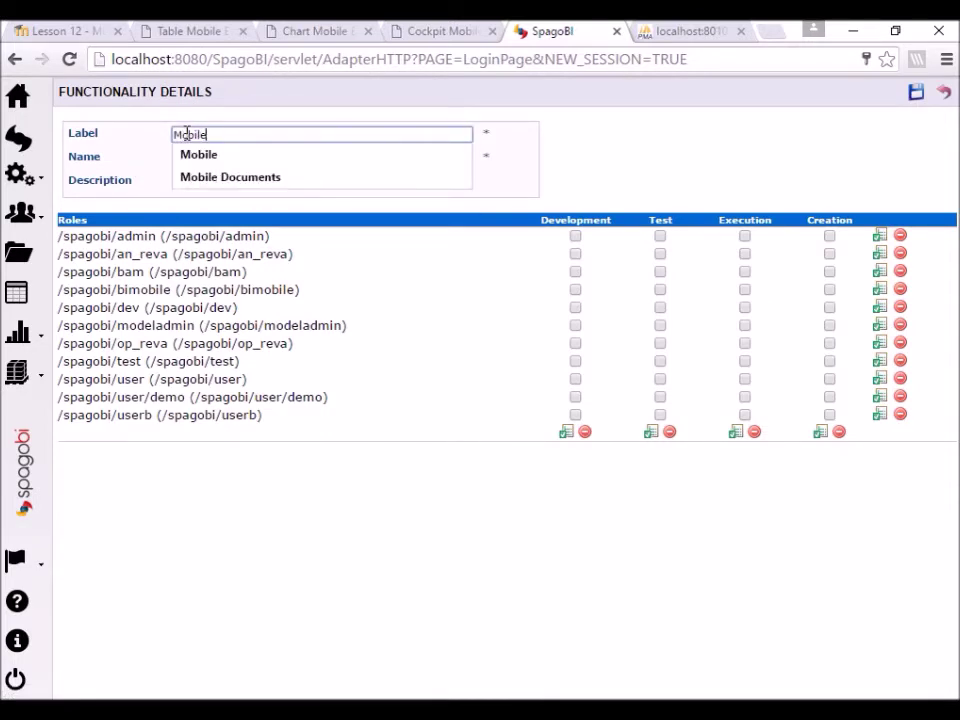
pyautogui.moveTo(215, 138); pyautogui.dragTo(168, 133)
pyautogui.click(233, 183)
pyautogui.moveTo(274, 141); pyautogui.dragTo(150, 135)
pyautogui.hotkey('ctrl', 'c')
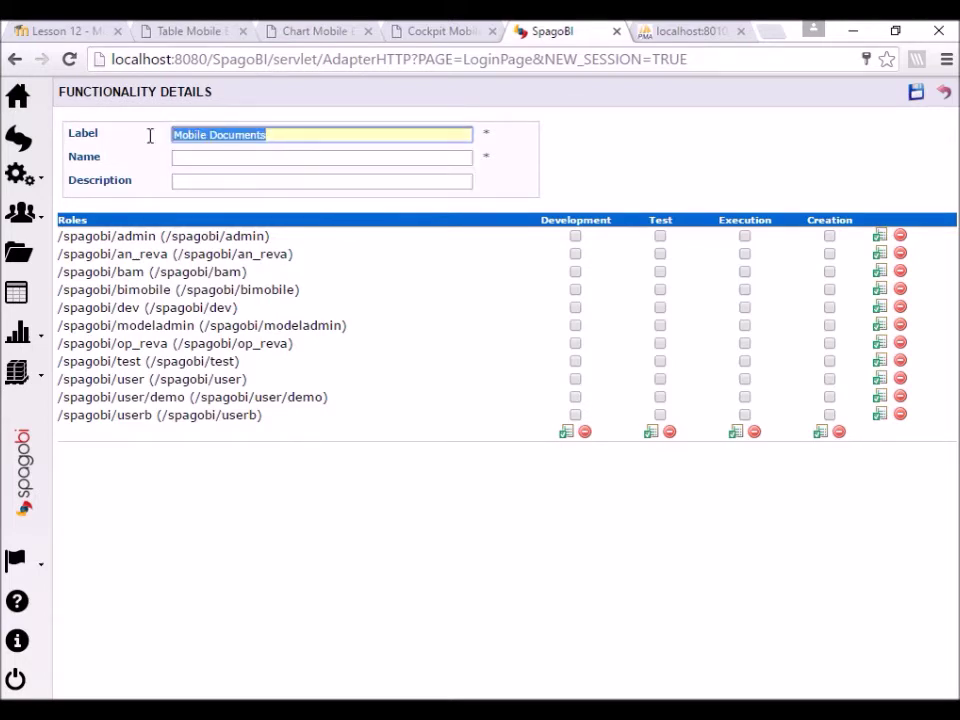
pyautogui.click(257, 180)
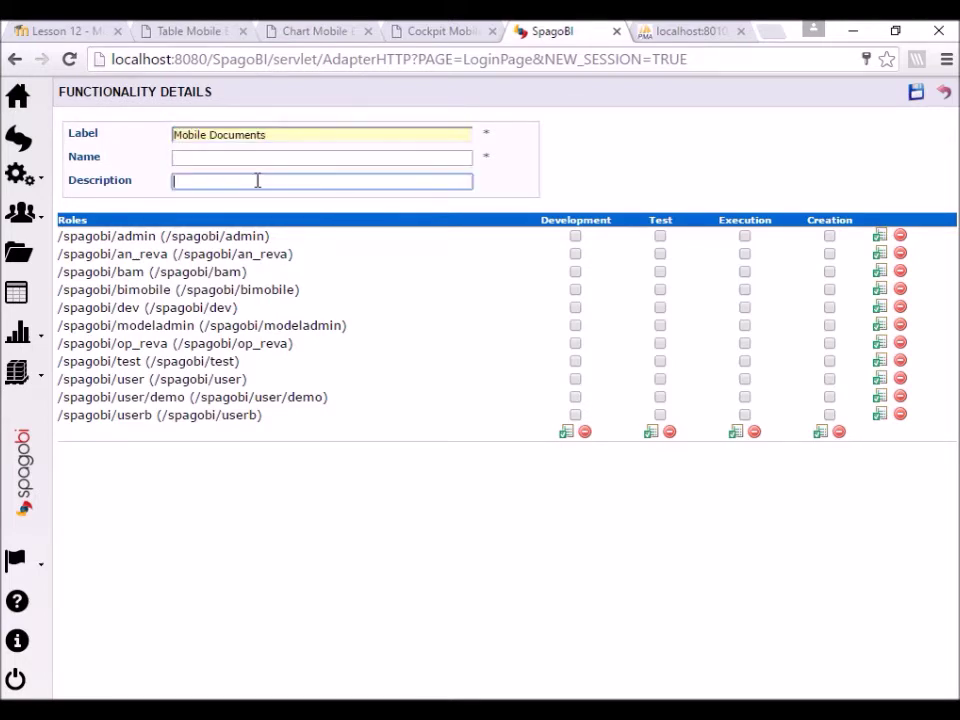
pyautogui.hotkey('ctrl', 'v')
pyautogui.click(231, 163)
pyautogui.hotkey('ctrl', 'v')
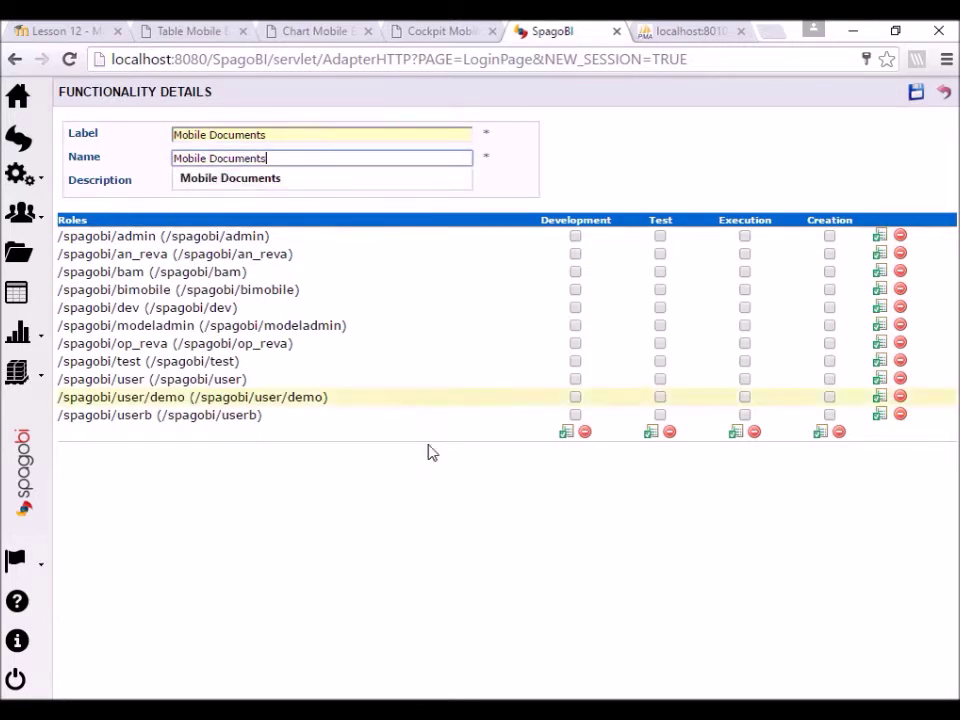
pyautogui.click(421, 484)
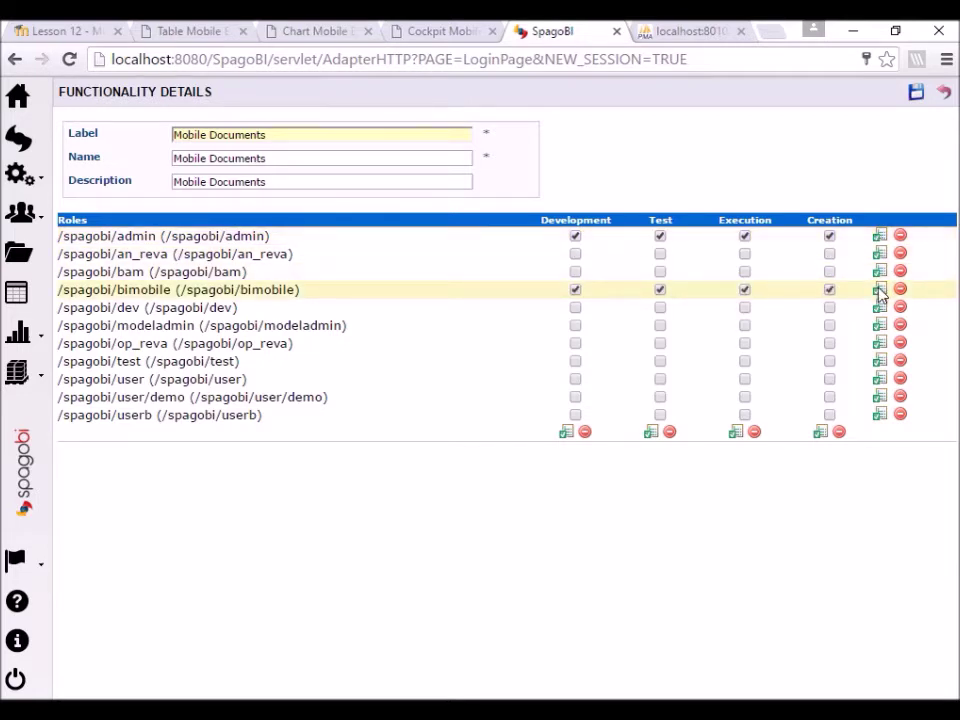
pyautogui.click(916, 92)
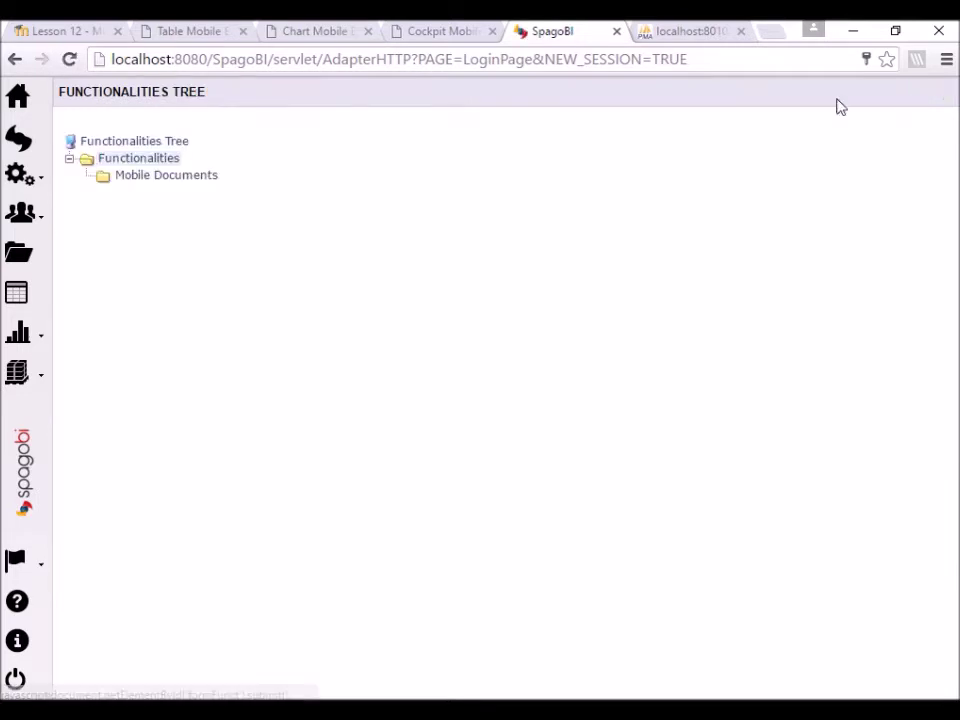
pyautogui.click(22, 256)
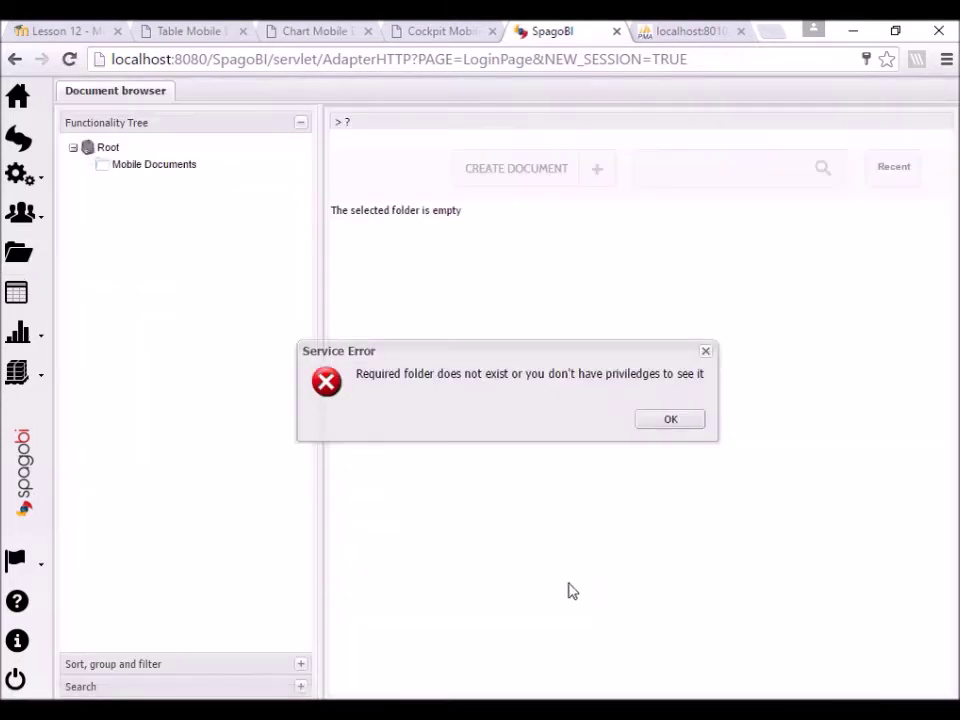
pyautogui.click(671, 424)
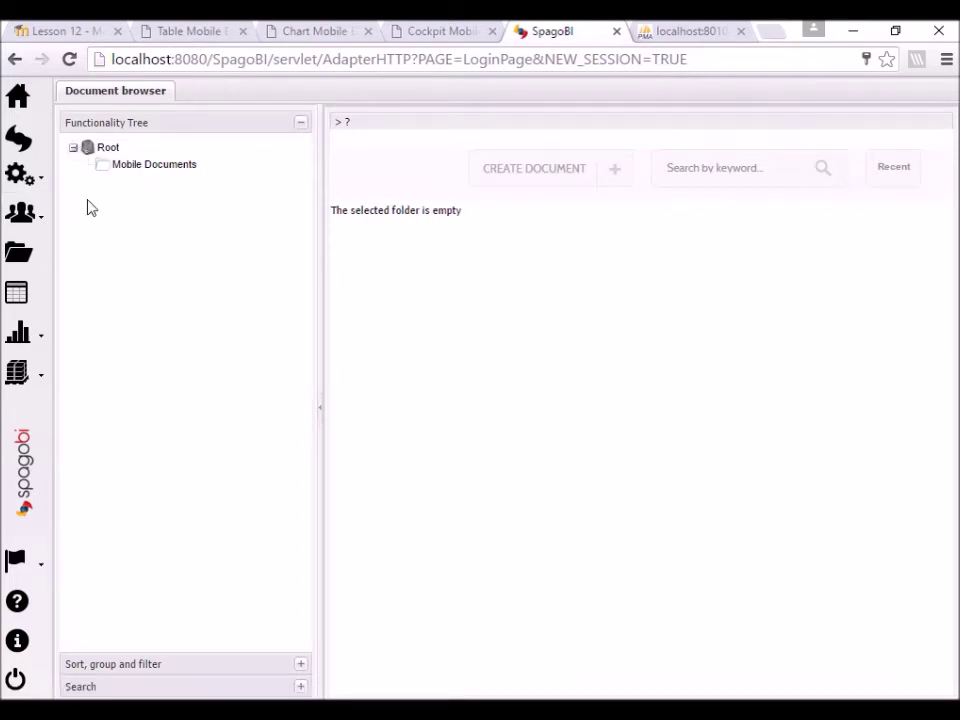
pyautogui.click(35, 183)
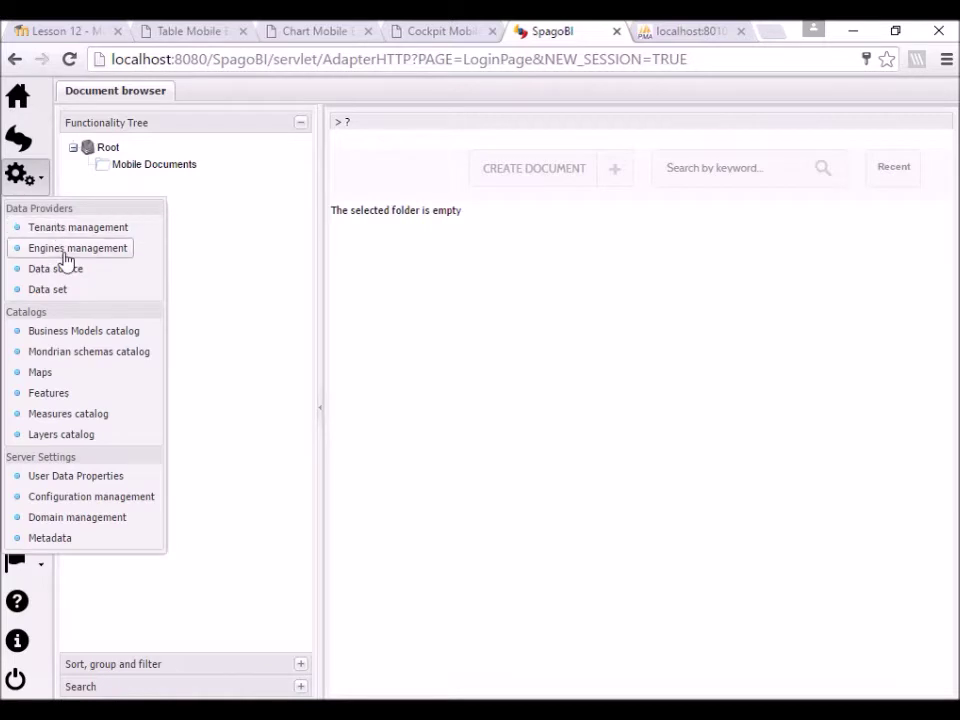
pyautogui.click(30, 222)
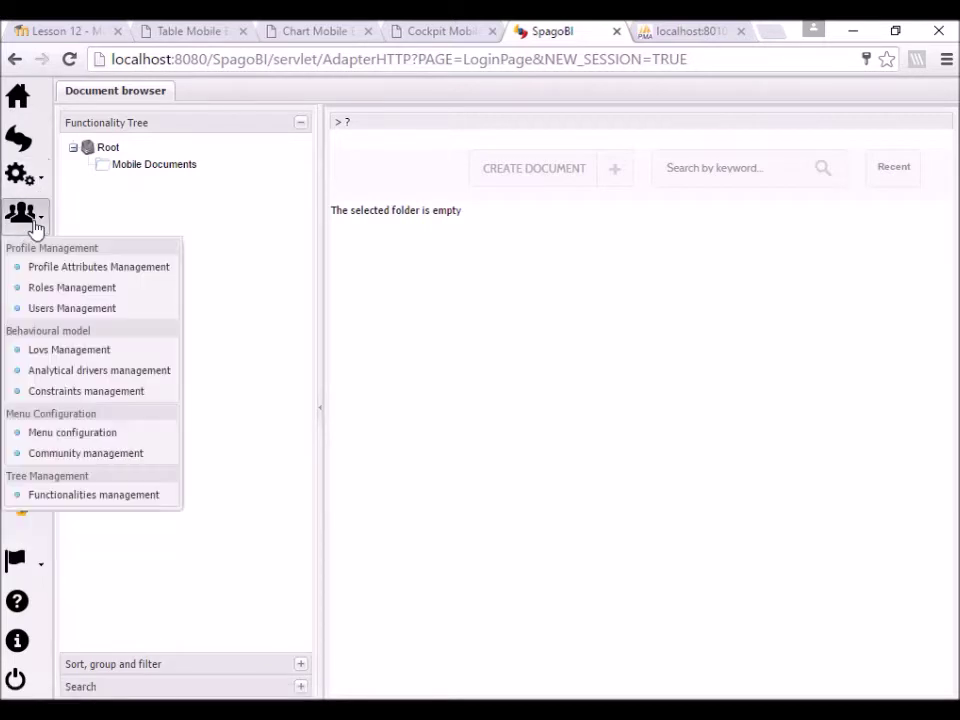
pyautogui.click(92, 493)
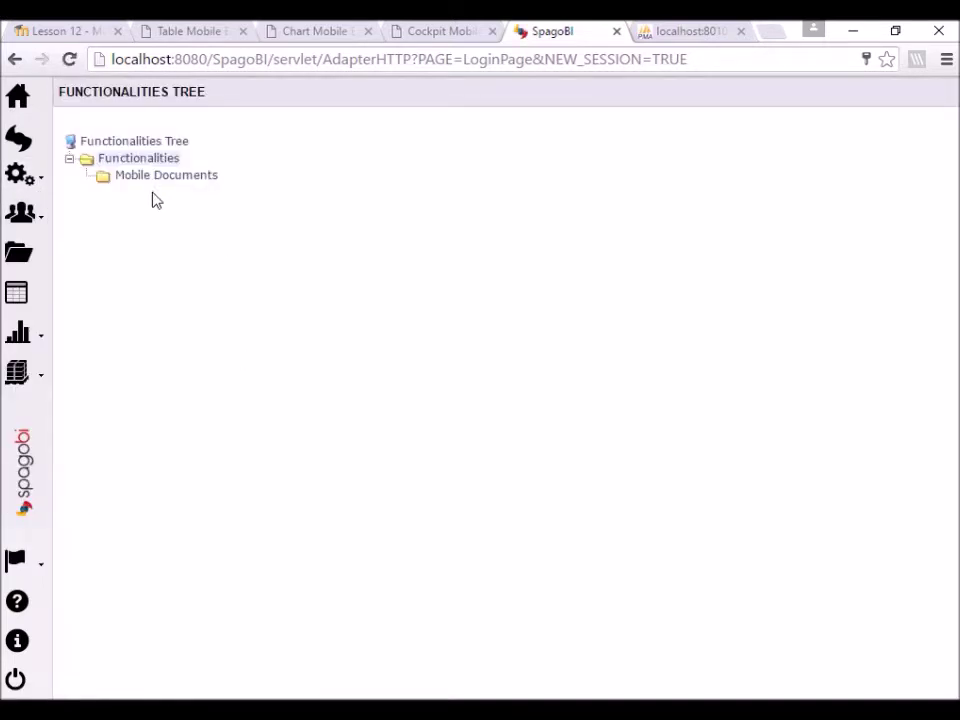
# Step: Create and save a 'biadmin' functionality with every permission for the admin role, then open the document browser
pyautogui.click(145, 168)
pyautogui.click(150, 165)
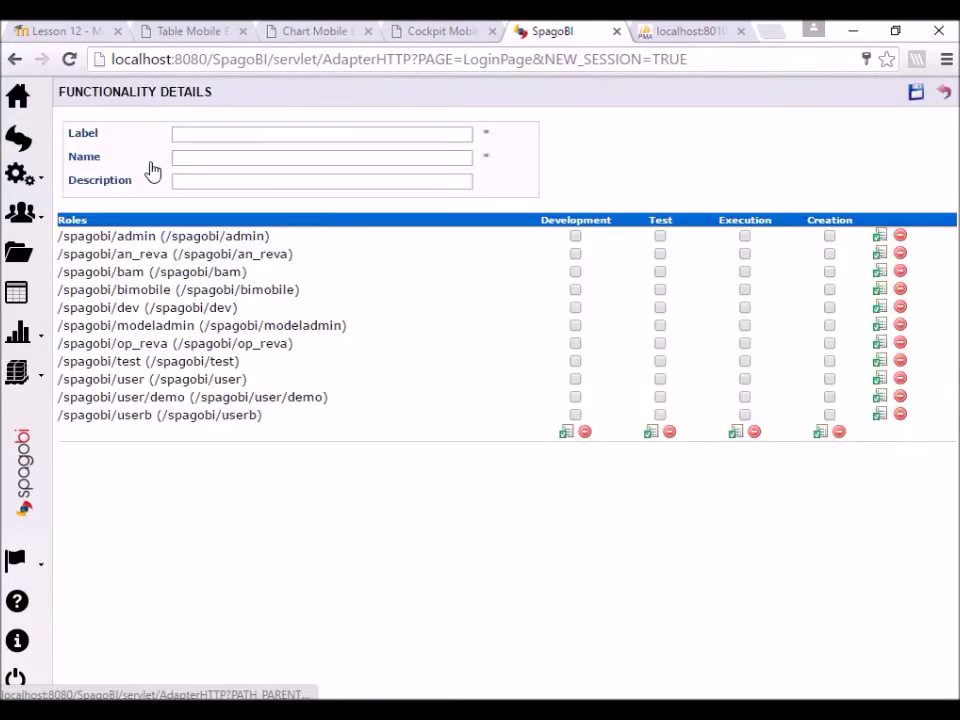
pyautogui.click(236, 139)
pyautogui.write('biadmin')
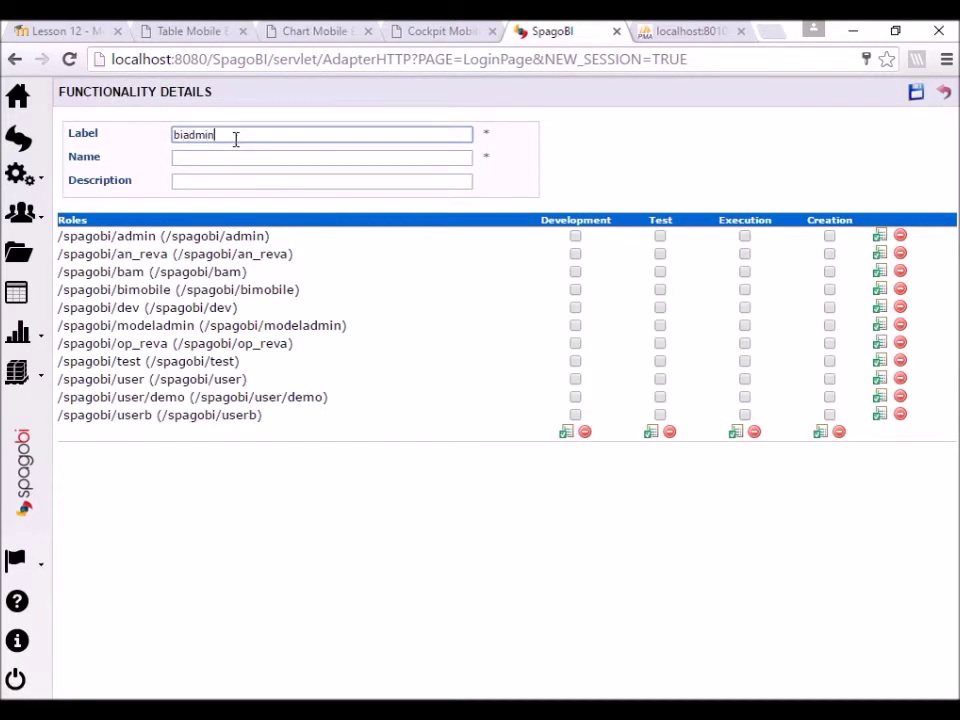
pyautogui.press('Tab')
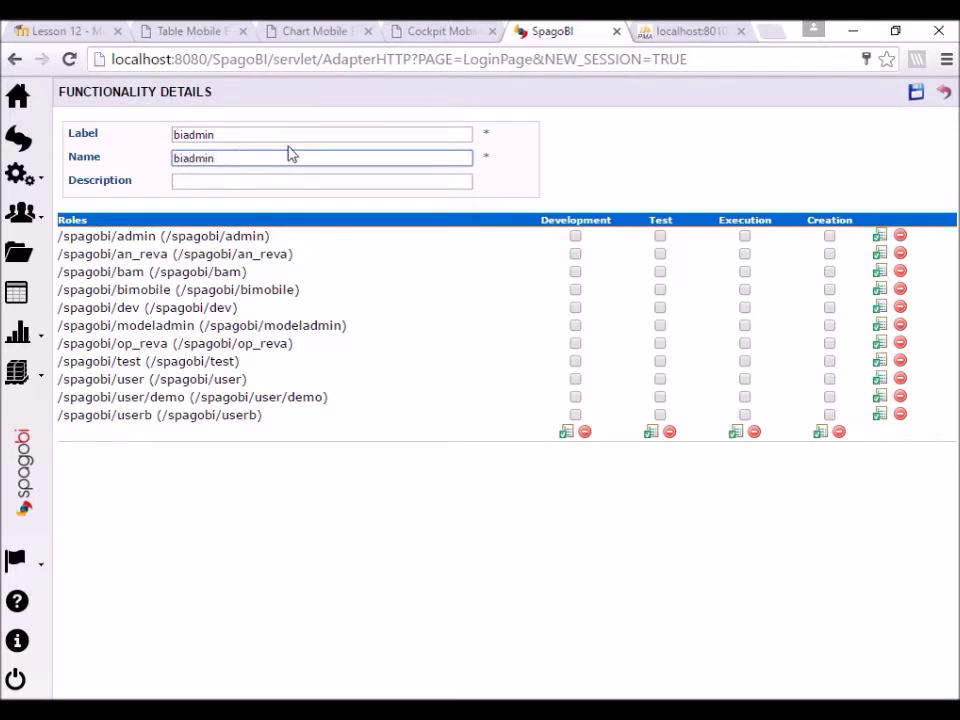
pyautogui.click(208, 181)
pyautogui.write('biadmin')
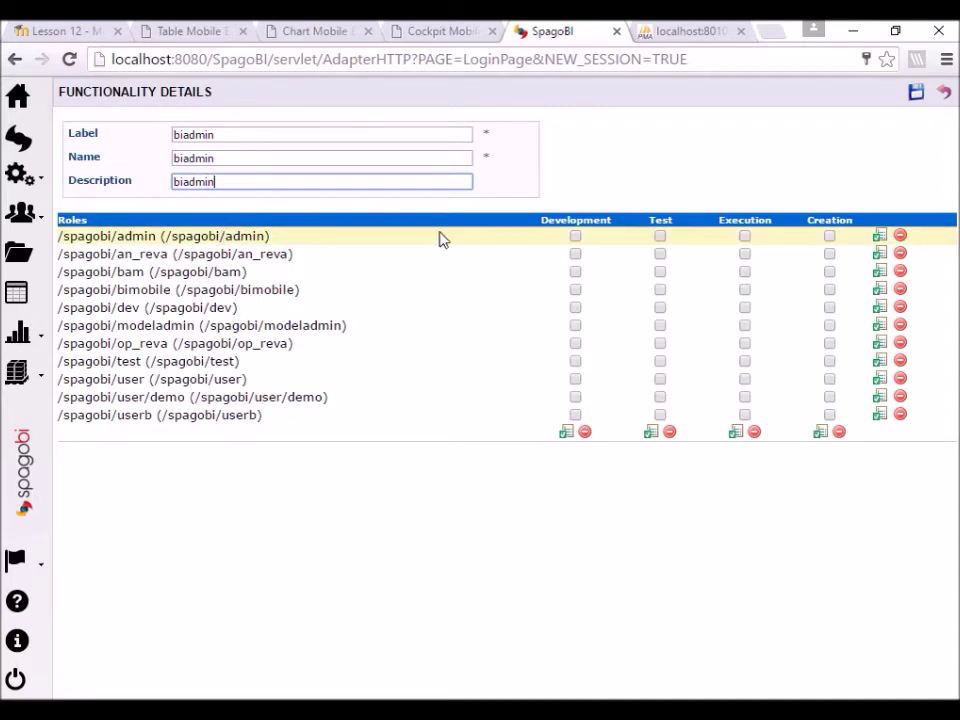
pyautogui.click(880, 238)
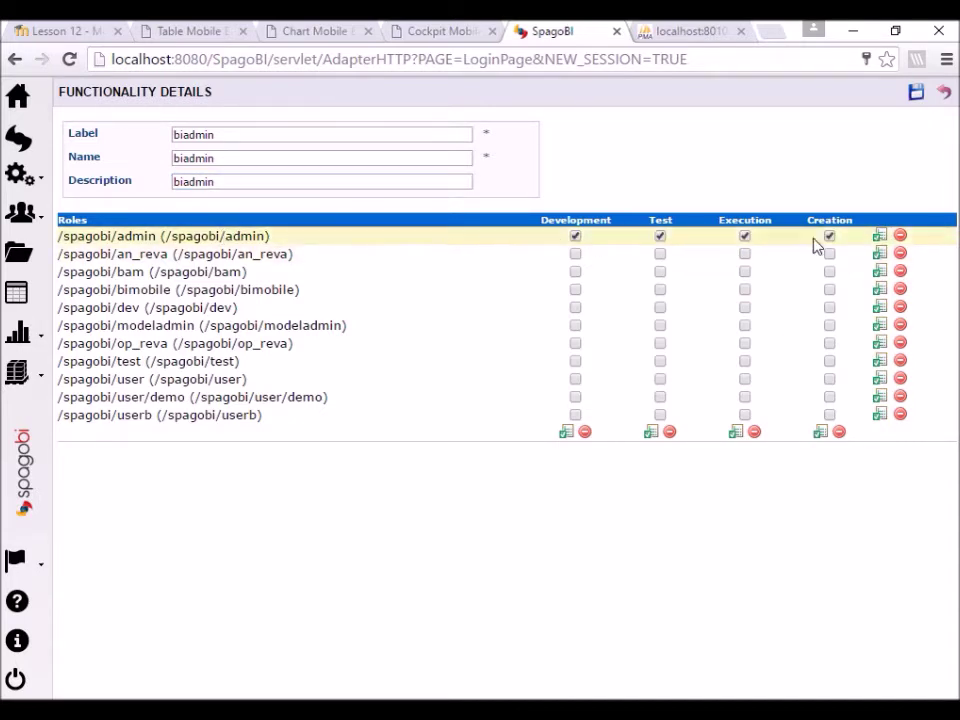
pyautogui.click(915, 93)
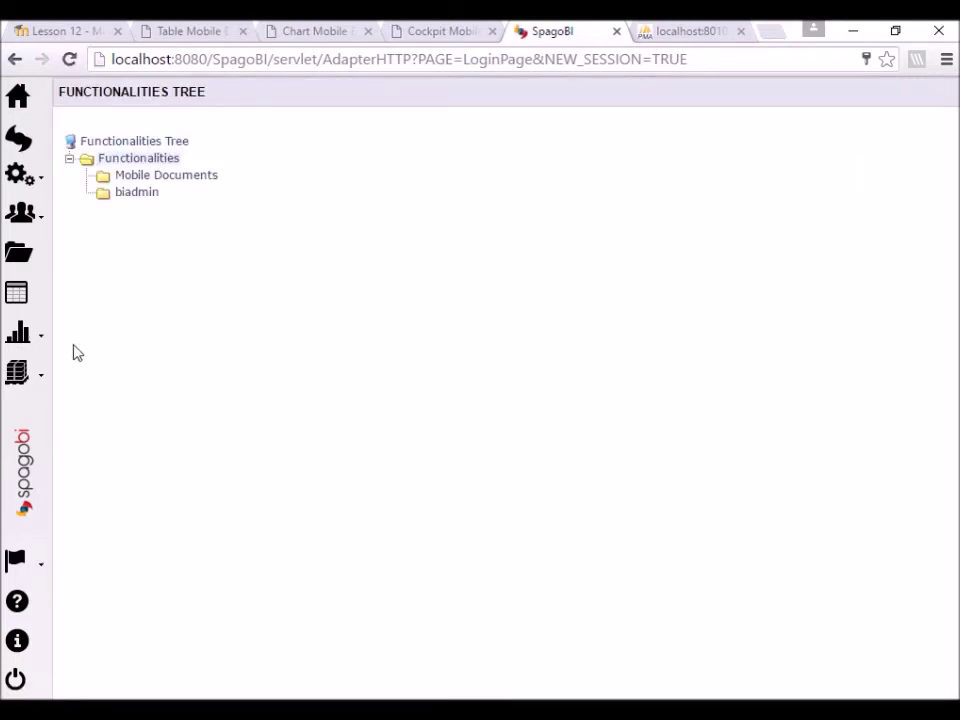
pyautogui.click(24, 262)
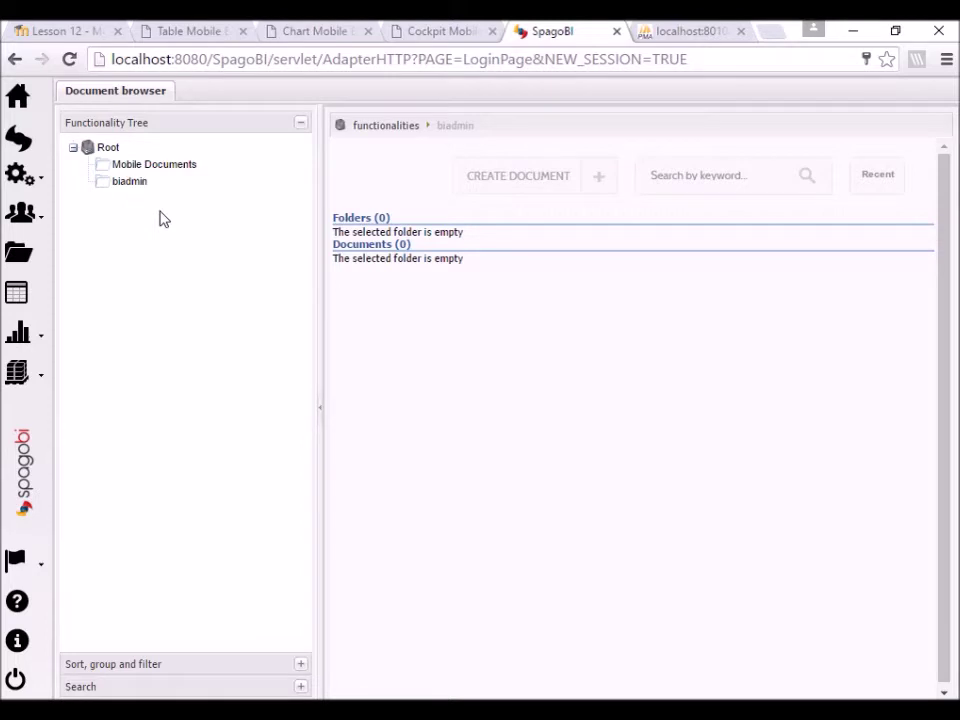
# Step: Open the sidebar gear menu for data providers, catalogs and server settings
pyautogui.click(20, 182)
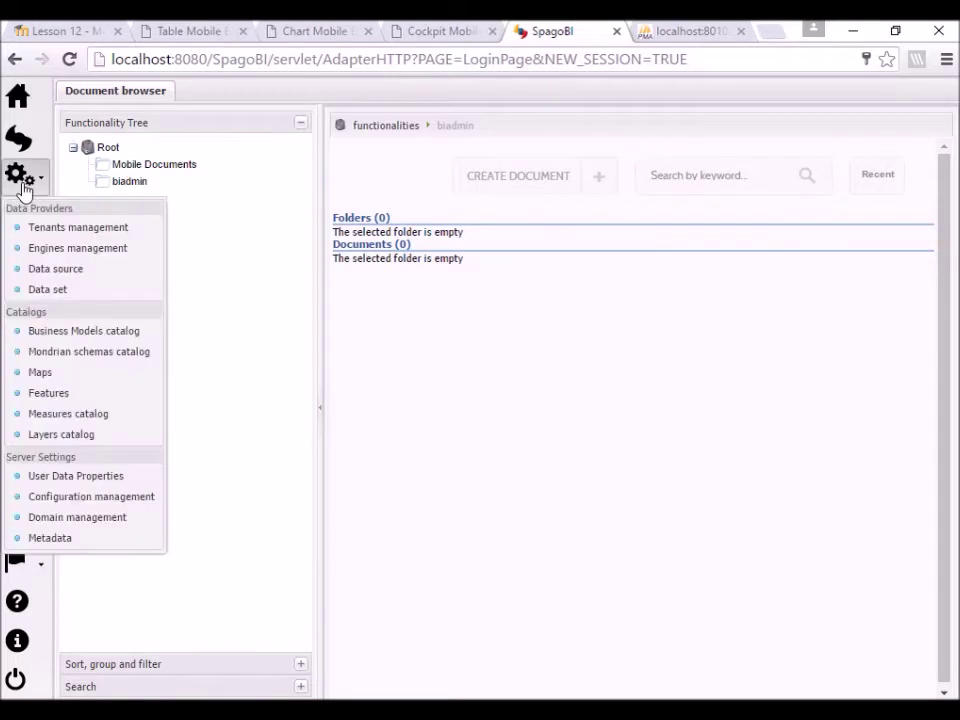
# Step: Inspect the MetaData data source's connection URL, then switch to phpMyAdmin's ogutu_bidb tables
pyautogui.click(51, 272)
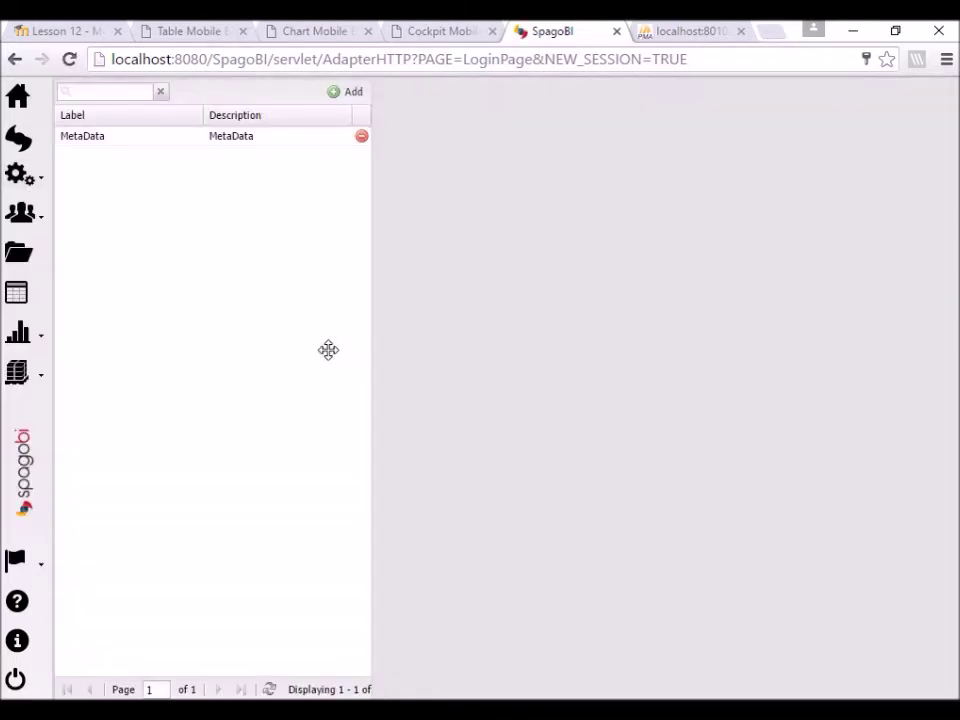
pyautogui.click(229, 150)
pyautogui.moveTo(685, 348); pyautogui.dragTo(447, 362)
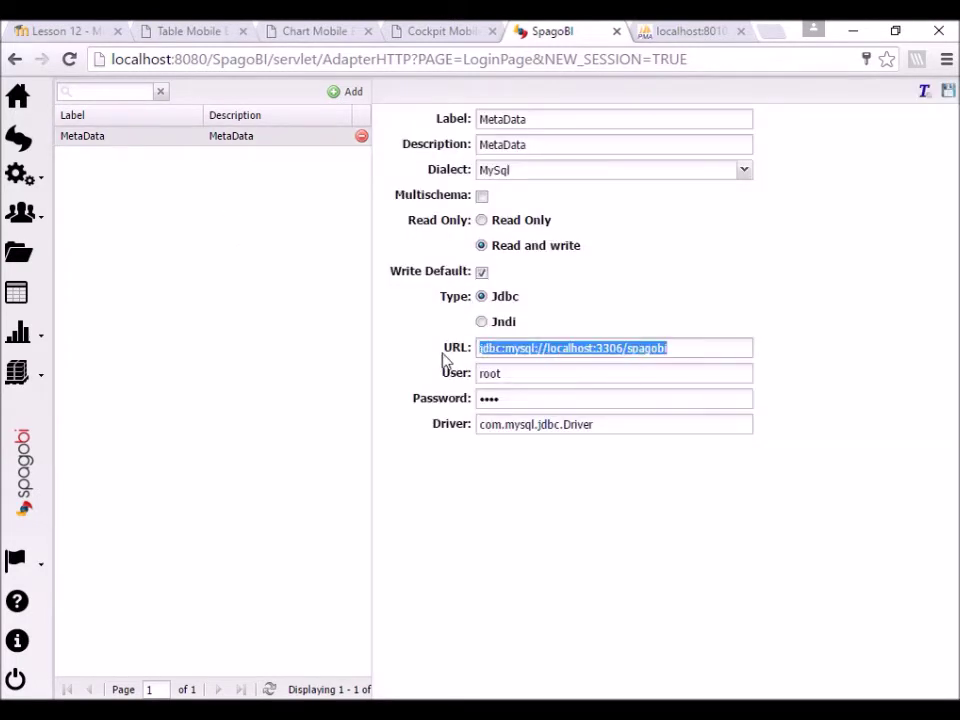
pyautogui.click(656, 550)
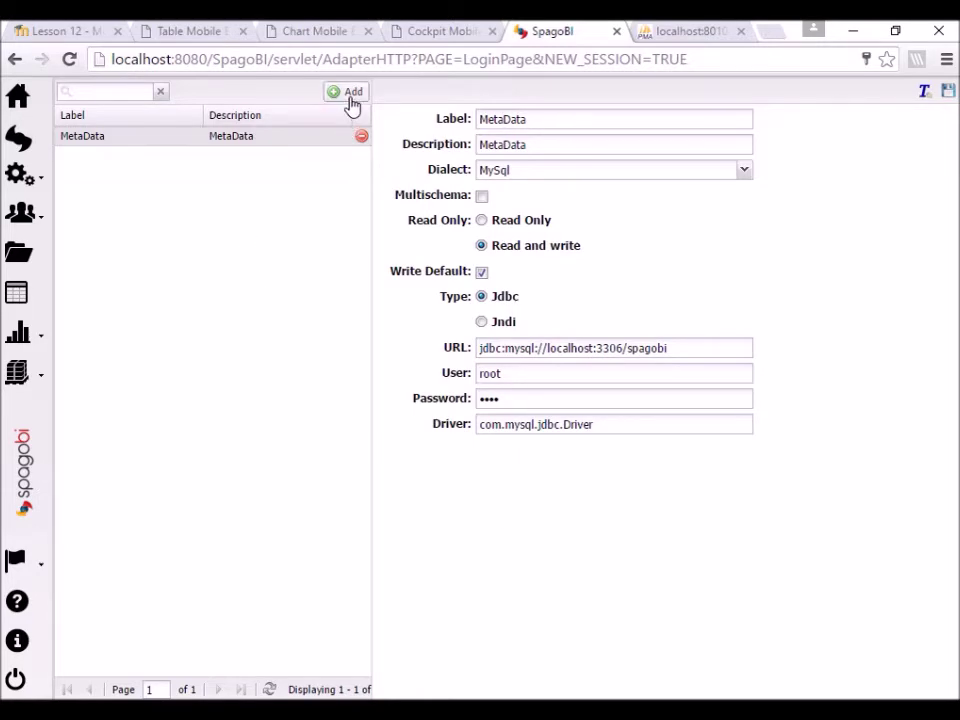
pyautogui.hotkey('ctrl', 'Tab')
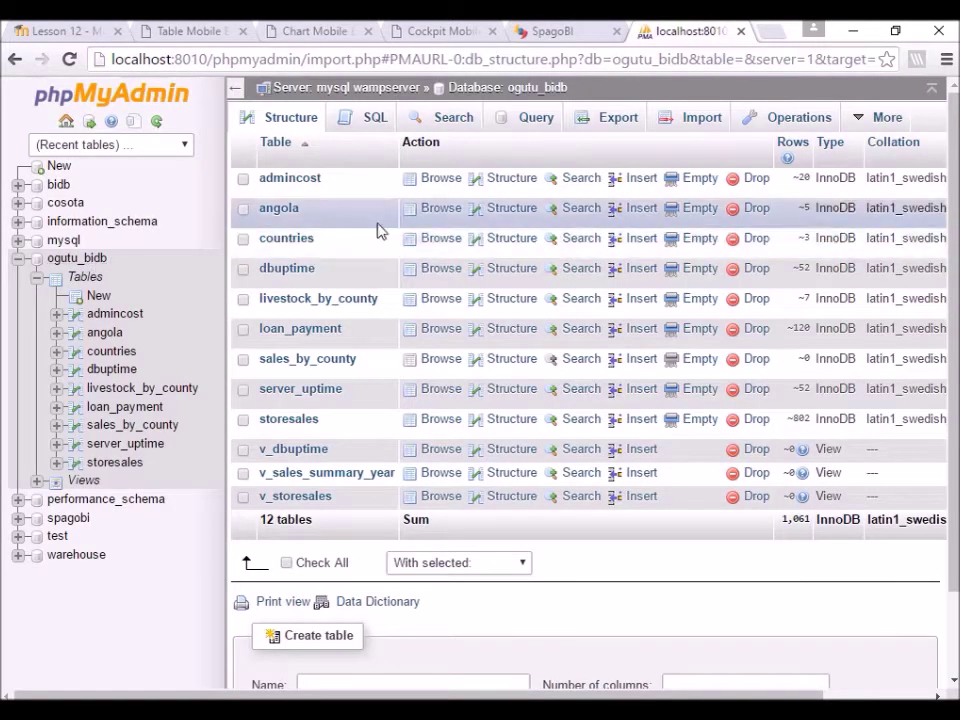
# Step: Give the Sales data source its password and com.mysql.jdbc.Driver driver, test the connection and save it
pyautogui.click(566, 28)
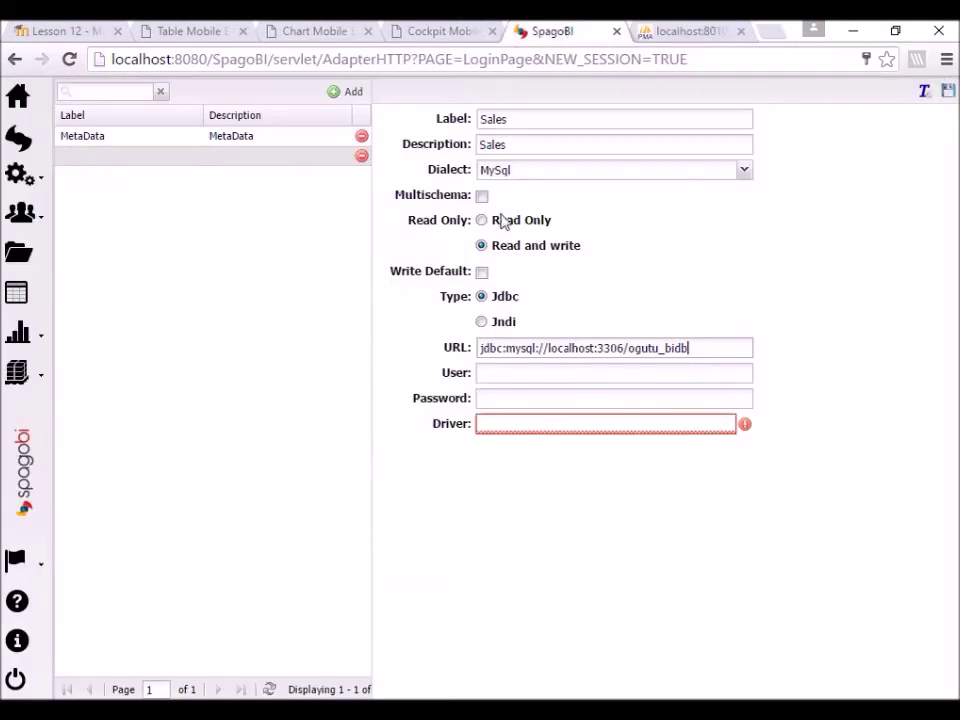
pyautogui.press('Tab')
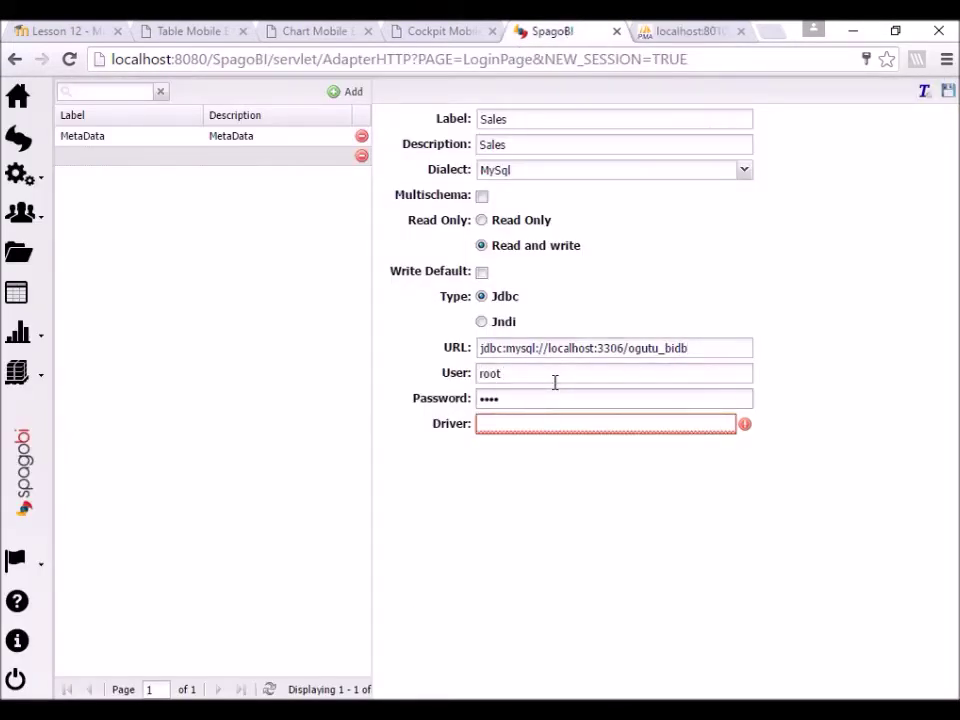
pyautogui.write('com.mysql.jdbc.Dri')
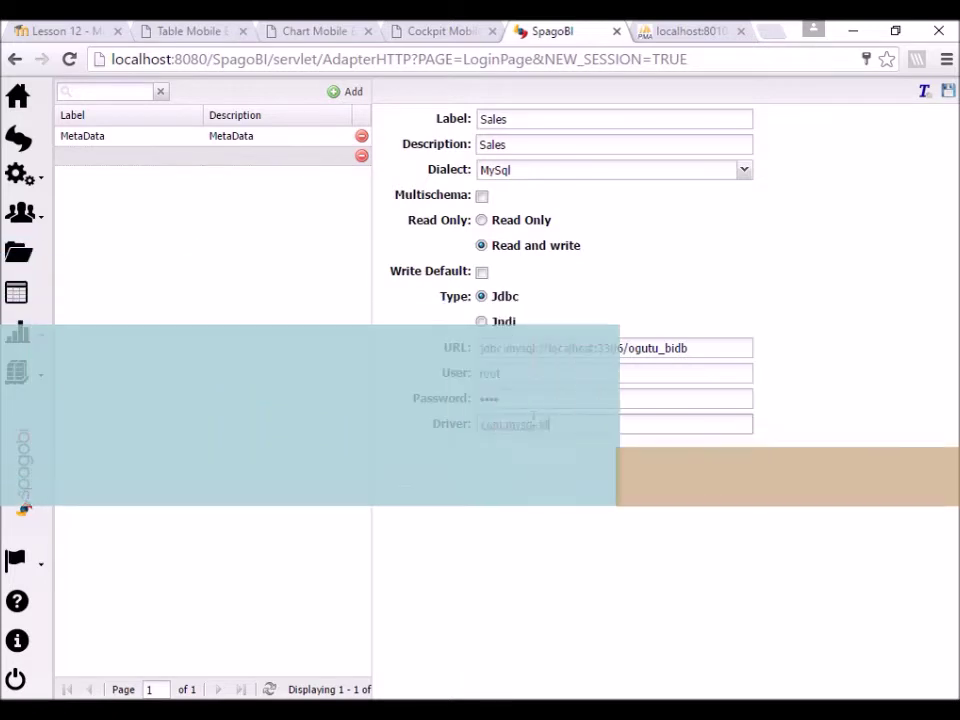
pyautogui.write('ver')
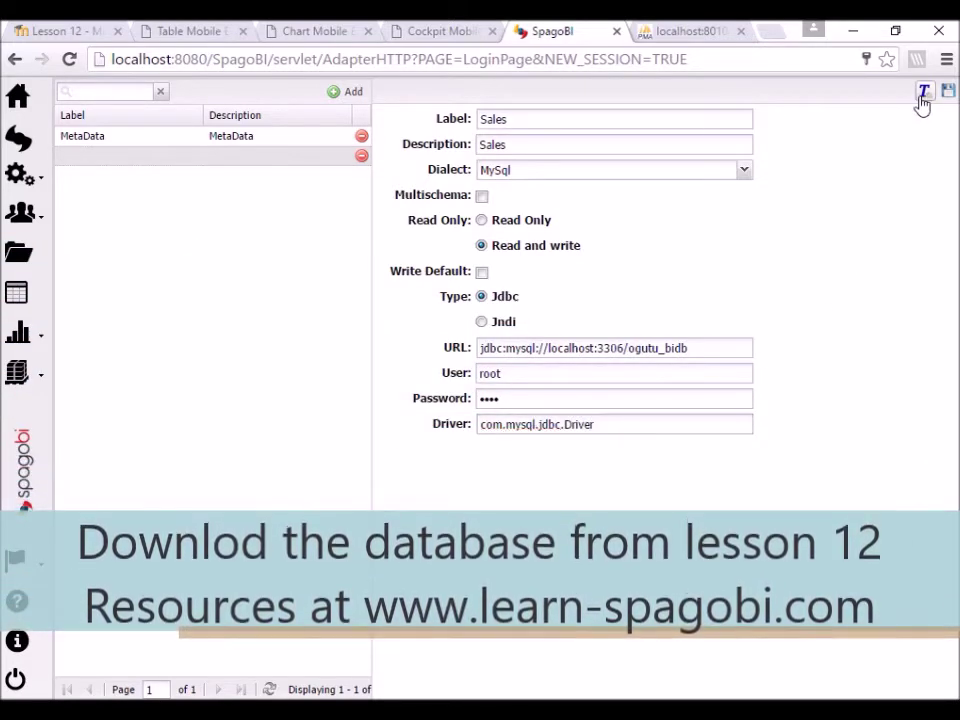
pyautogui.click(924, 92)
pyautogui.click(499, 428)
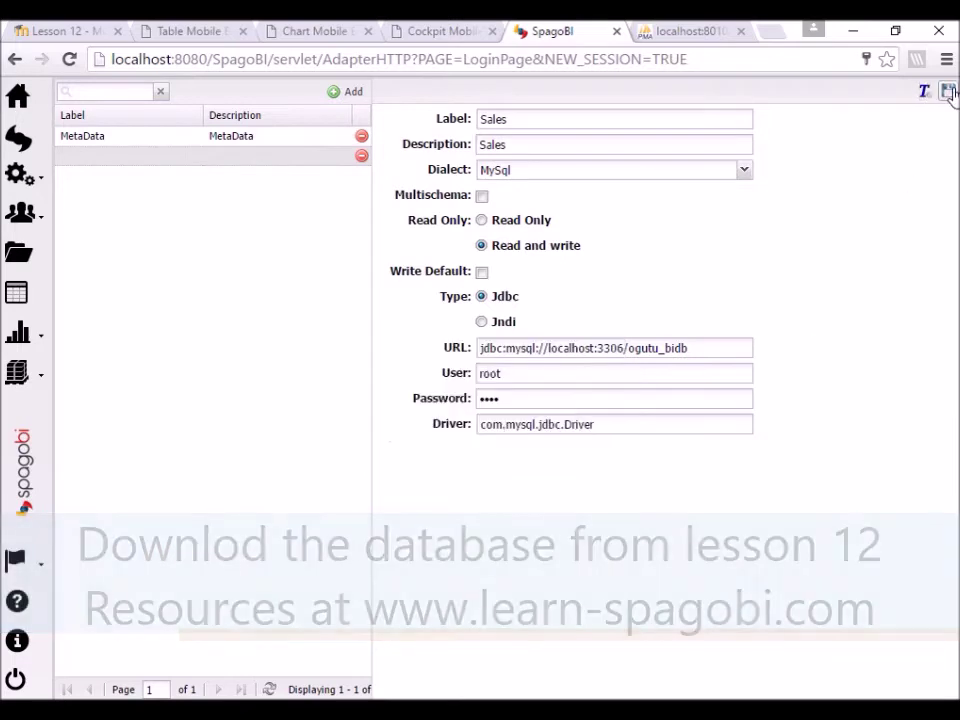
pyautogui.click(947, 92)
pyautogui.click(501, 428)
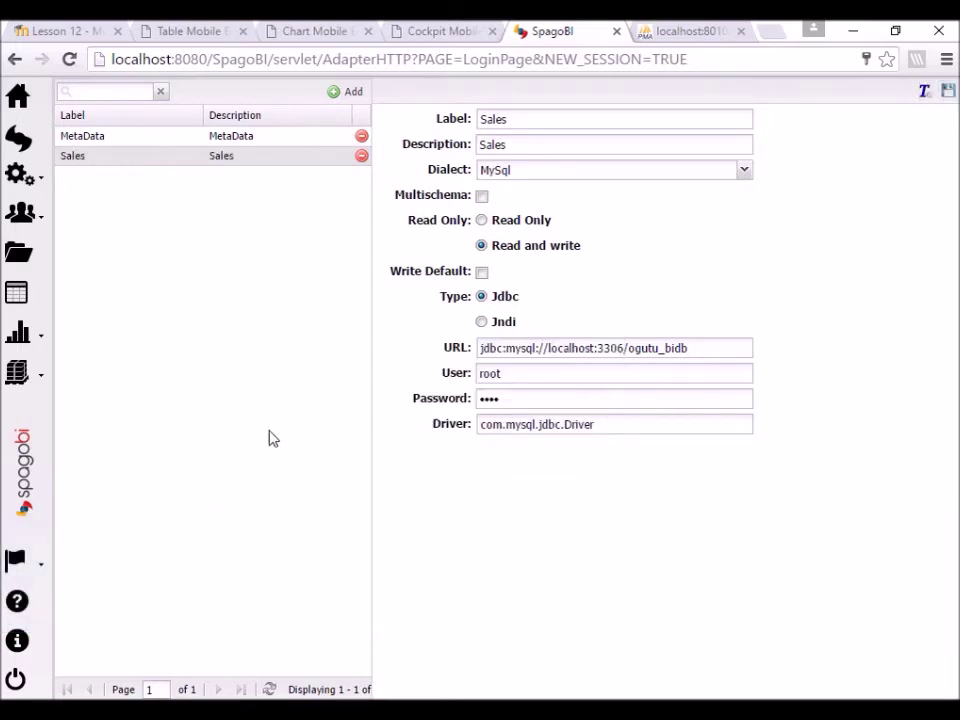
# Step: Go back to the document browser, then view the Table Mobile Engine wiki page
pyautogui.click(26, 260)
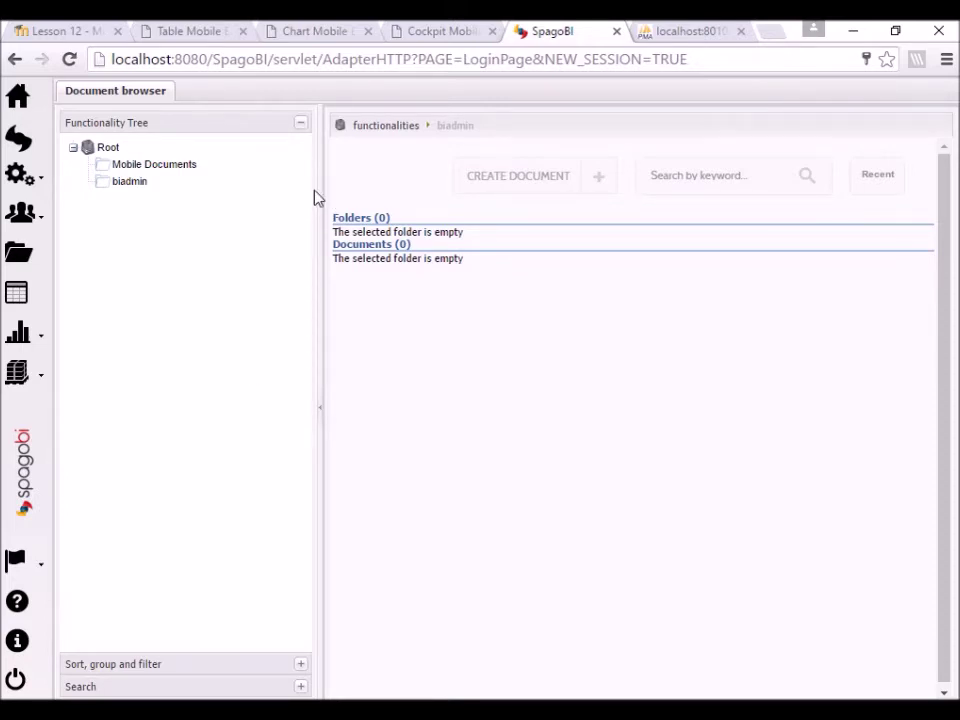
pyautogui.click(190, 33)
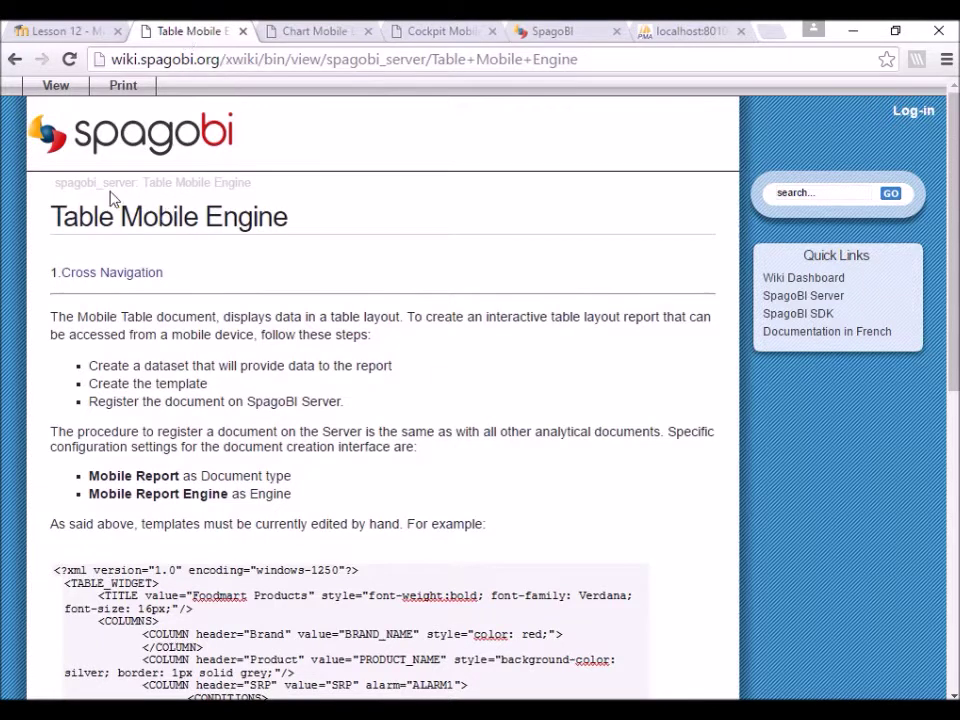
# Step: Highlight the Table Mobile Engine title, page URL, intro paragraph and create-dataset step, then return to SpagoBI
pyautogui.moveTo(61, 219); pyautogui.dragTo(158, 219)
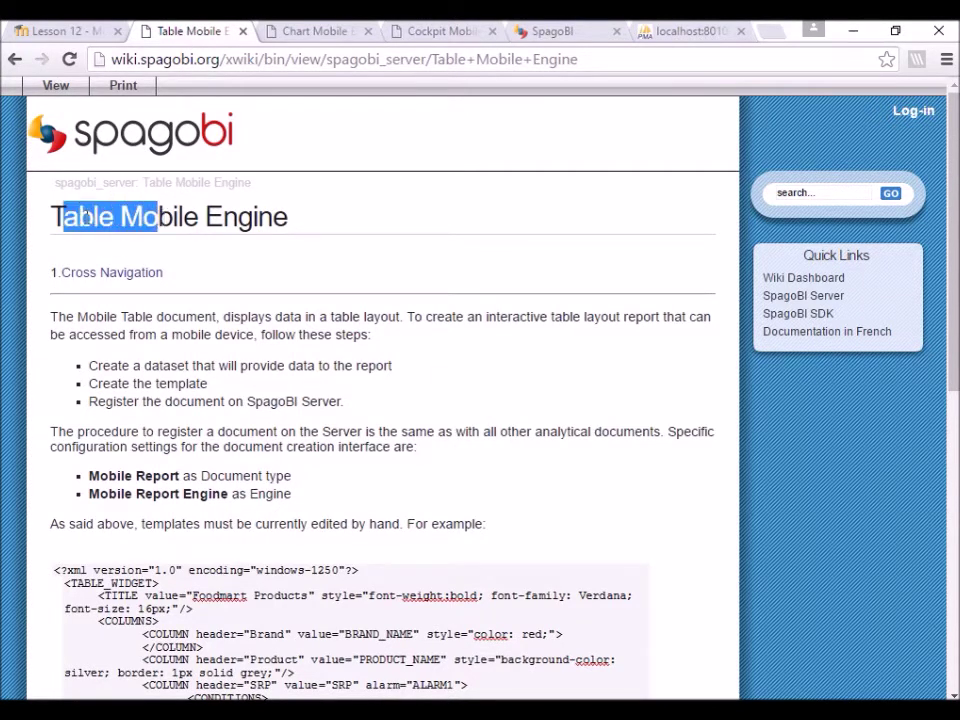
pyautogui.moveTo(57, 218); pyautogui.dragTo(325, 221)
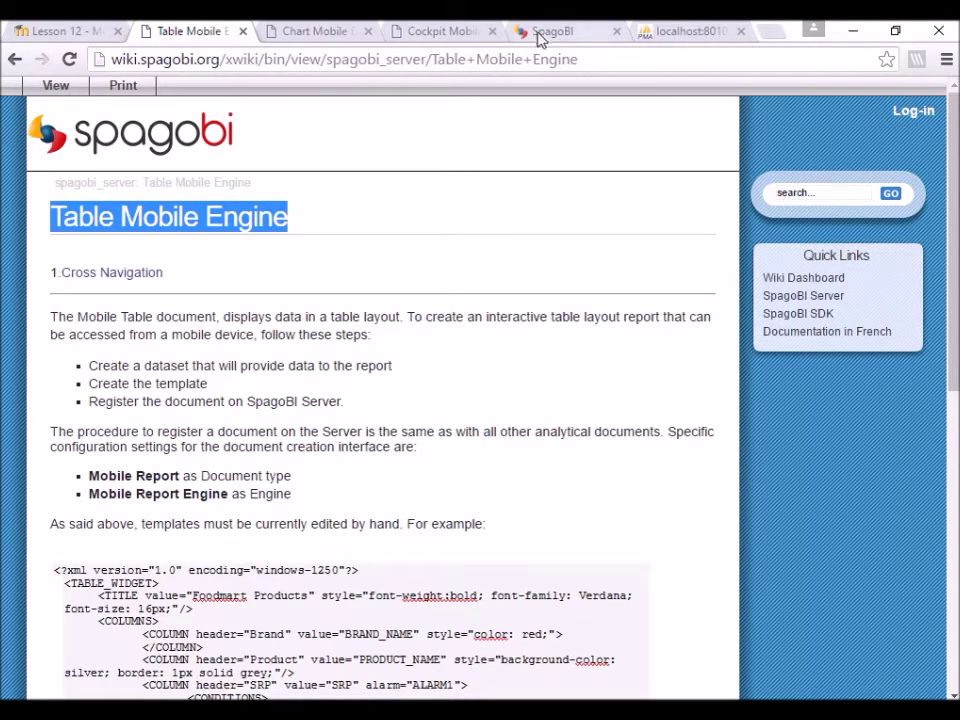
pyautogui.click(570, 59)
pyautogui.moveTo(588, 60); pyautogui.dragTo(108, 59)
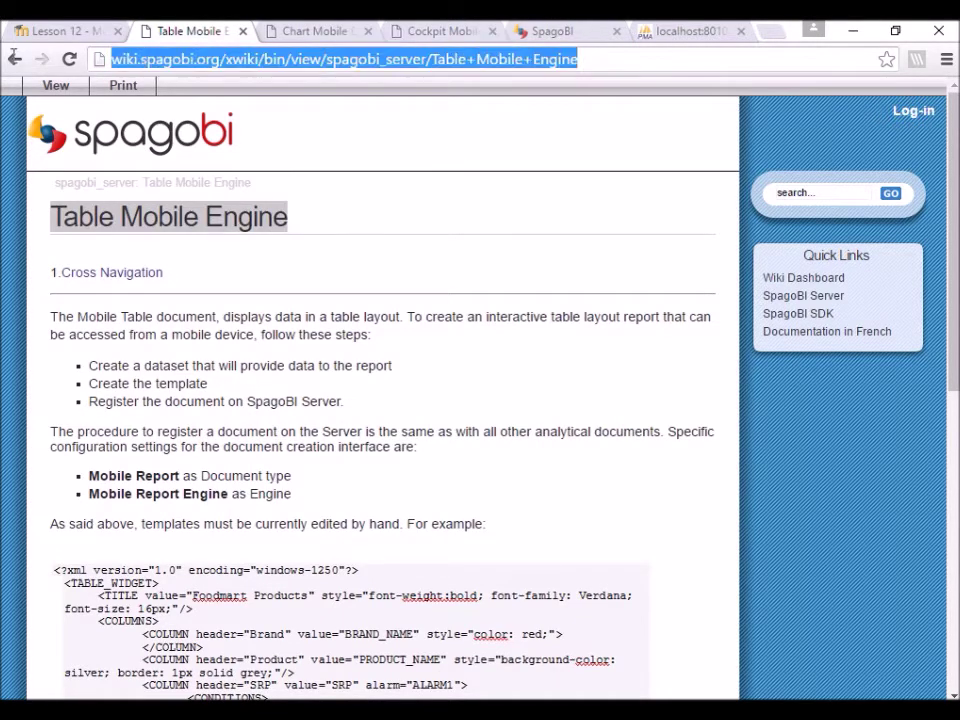
pyautogui.click(258, 302)
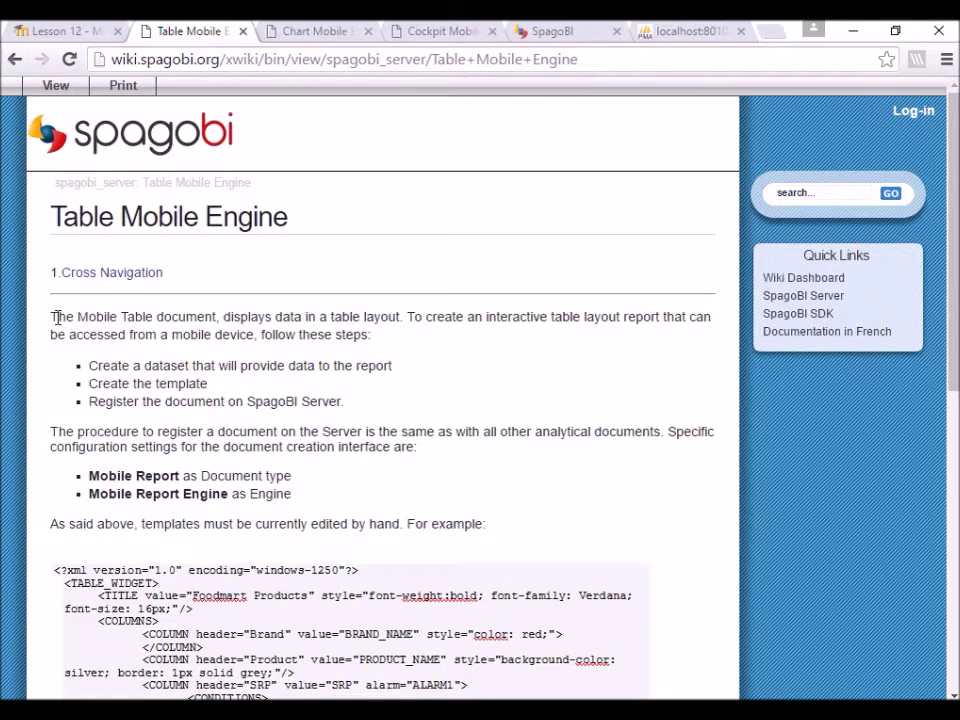
pyautogui.moveTo(55, 321); pyautogui.dragTo(391, 335)
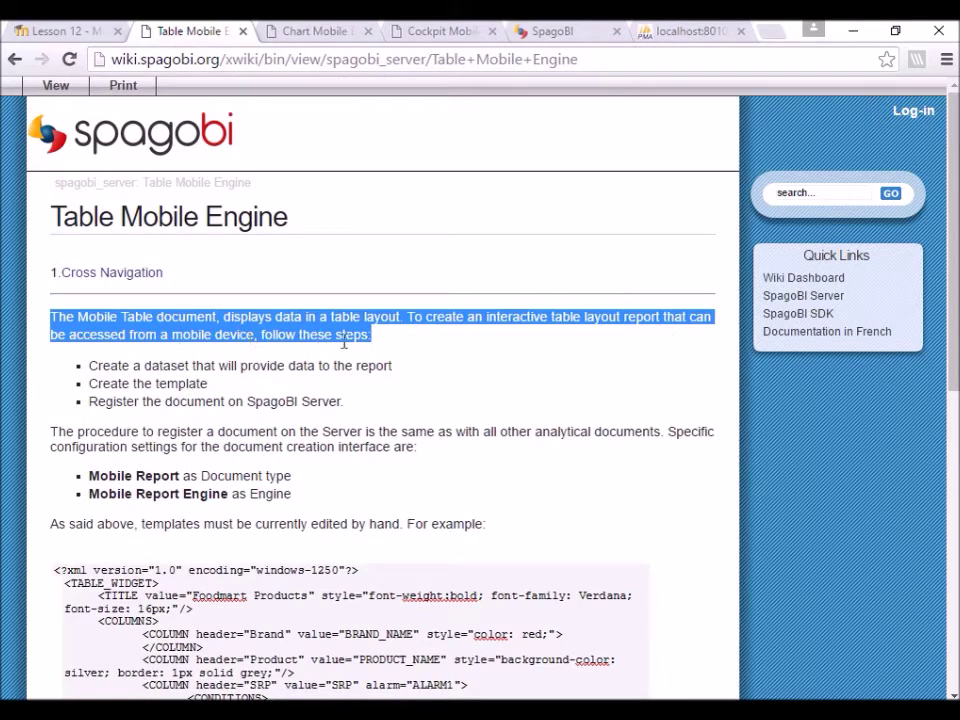
pyautogui.moveTo(91, 365); pyautogui.dragTo(408, 373)
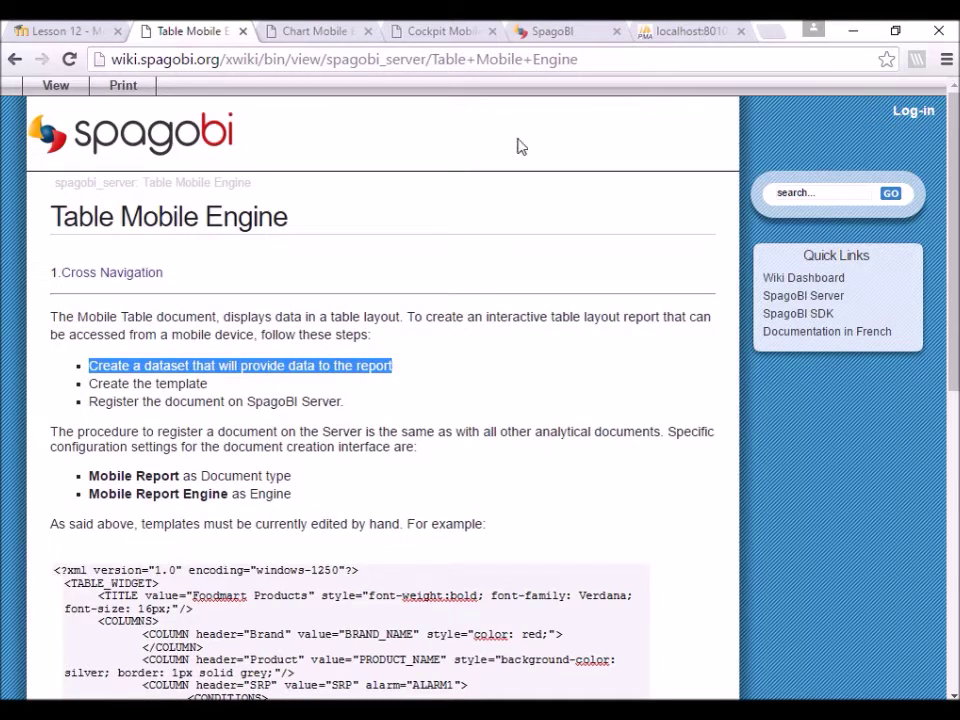
pyautogui.click(575, 28)
# Step: Check the Sales data source details, then open the empty Data set list
pyautogui.click(34, 180)
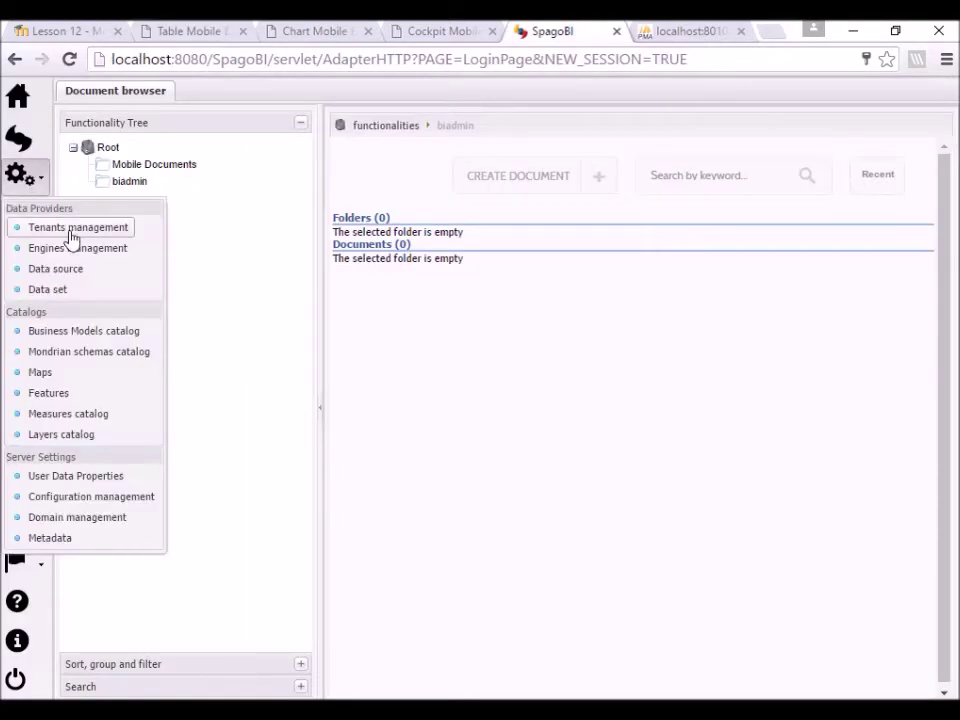
pyautogui.click(78, 279)
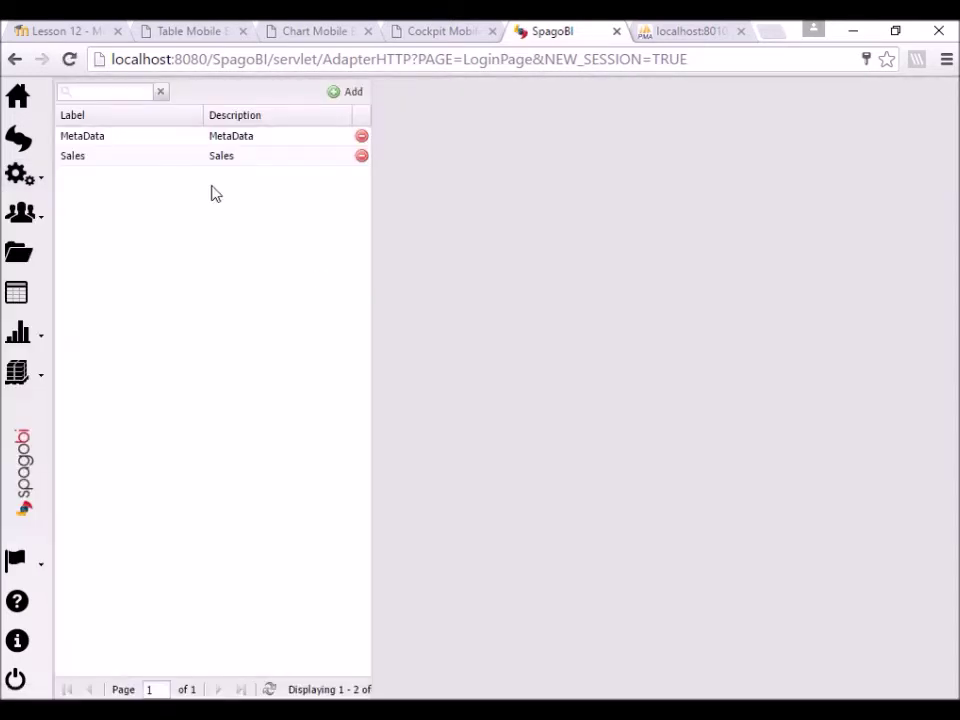
pyautogui.click(186, 160)
pyautogui.click(40, 177)
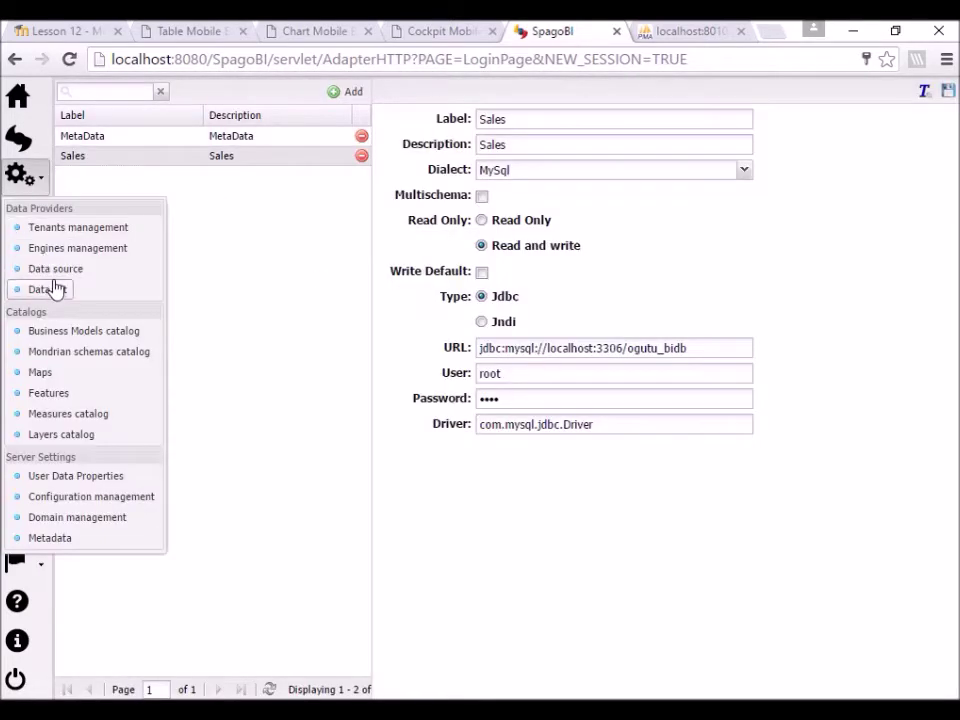
pyautogui.click(55, 289)
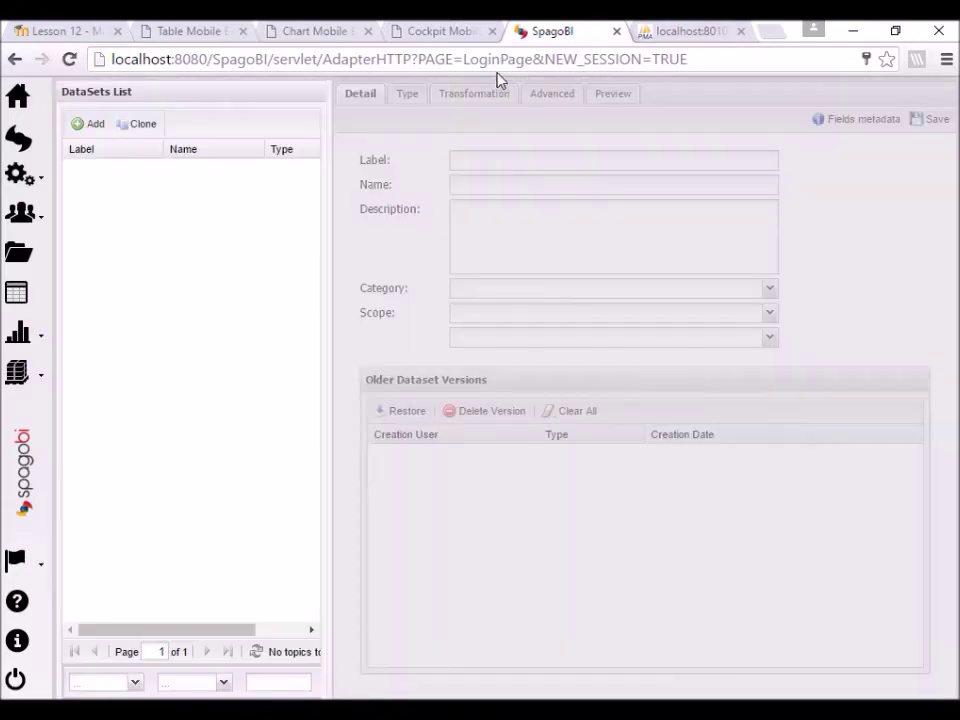
# Step: Select the DS_COUNTY_SALES name in the Dataset.txt Notepad file, then return to the wiki page
pyautogui.click(444, 31)
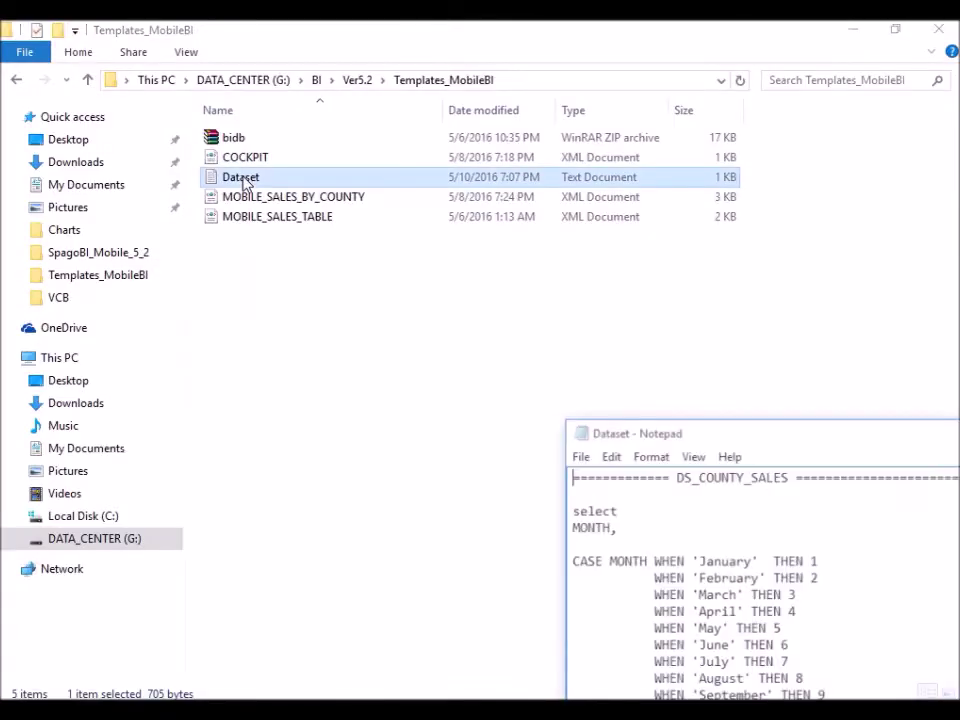
pyautogui.moveTo(664, 441); pyautogui.dragTo(489, 335)
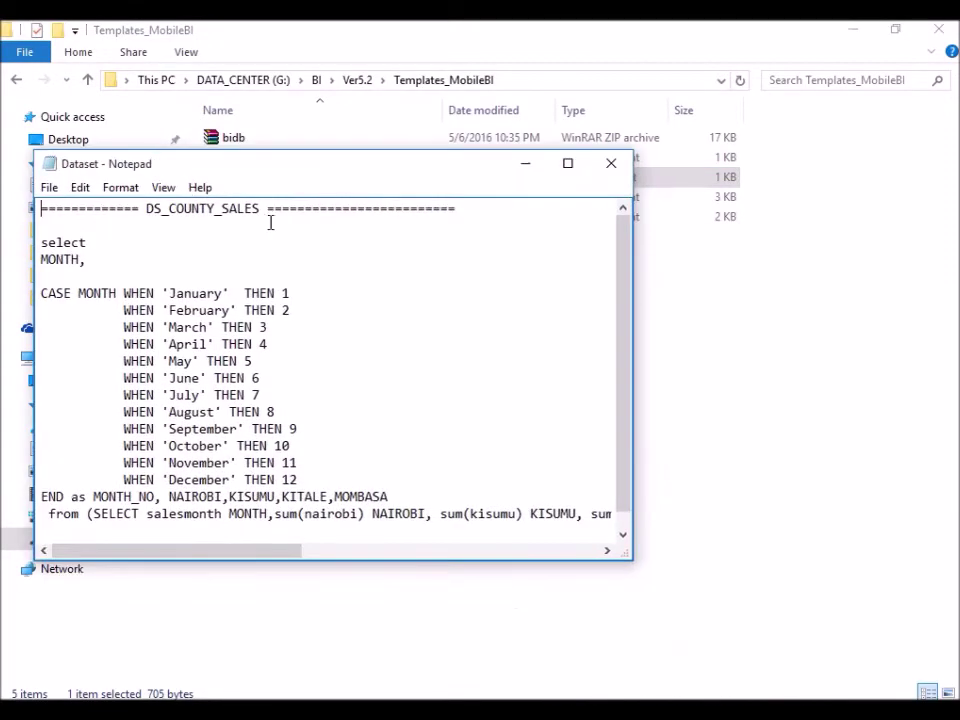
pyautogui.moveTo(258, 210); pyautogui.dragTo(147, 206)
pyautogui.hotkey('ctrl', 'c')
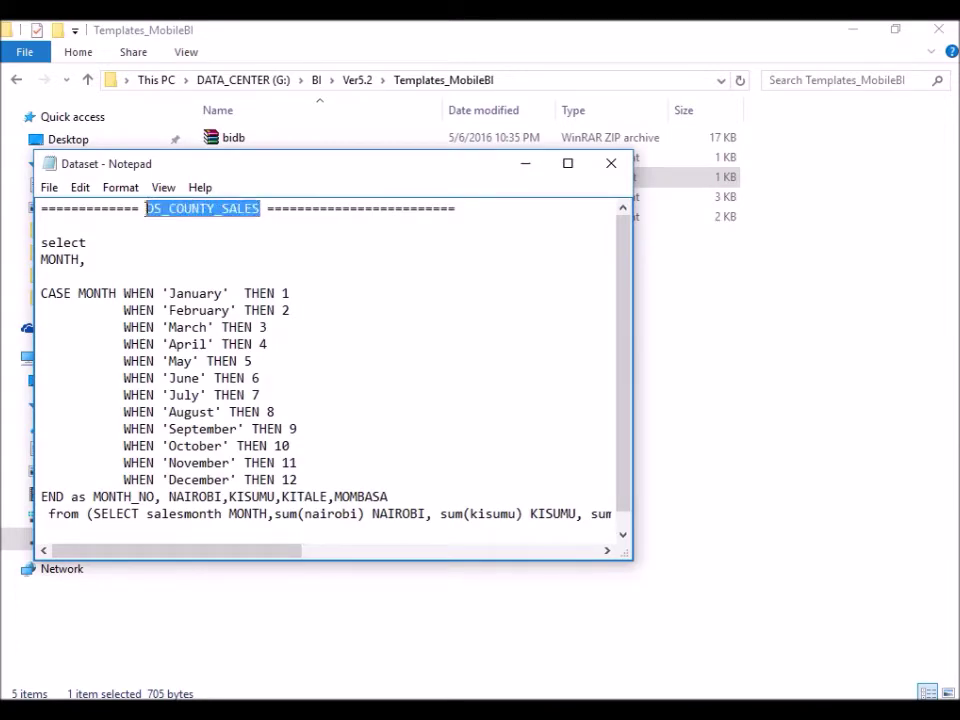
pyautogui.hotkey('alt', 'Tab')
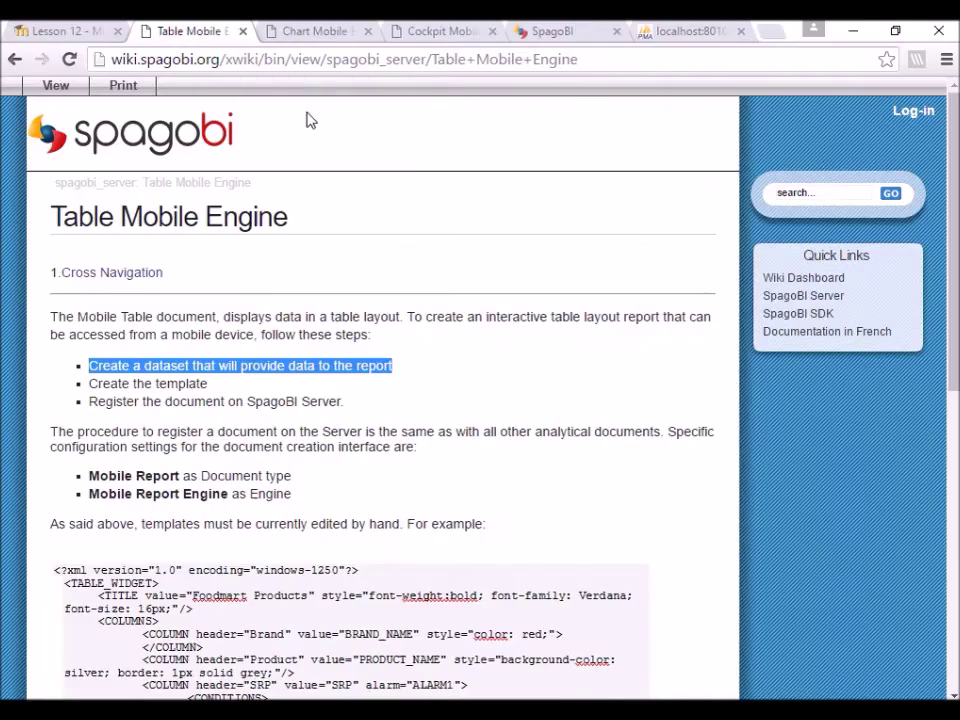
# Step: Add a new dataset with DS_COUNTY_SALES as its label, name and description
pyautogui.click(545, 30)
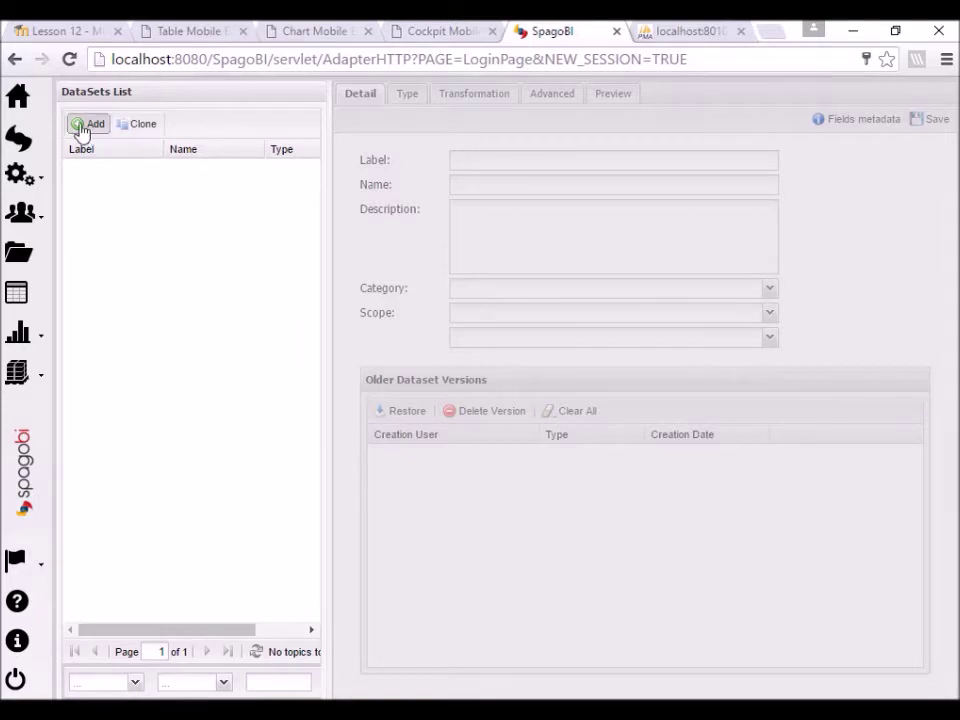
pyautogui.click(86, 124)
pyautogui.hotkey('ctrl', 'v')
pyautogui.click(515, 183)
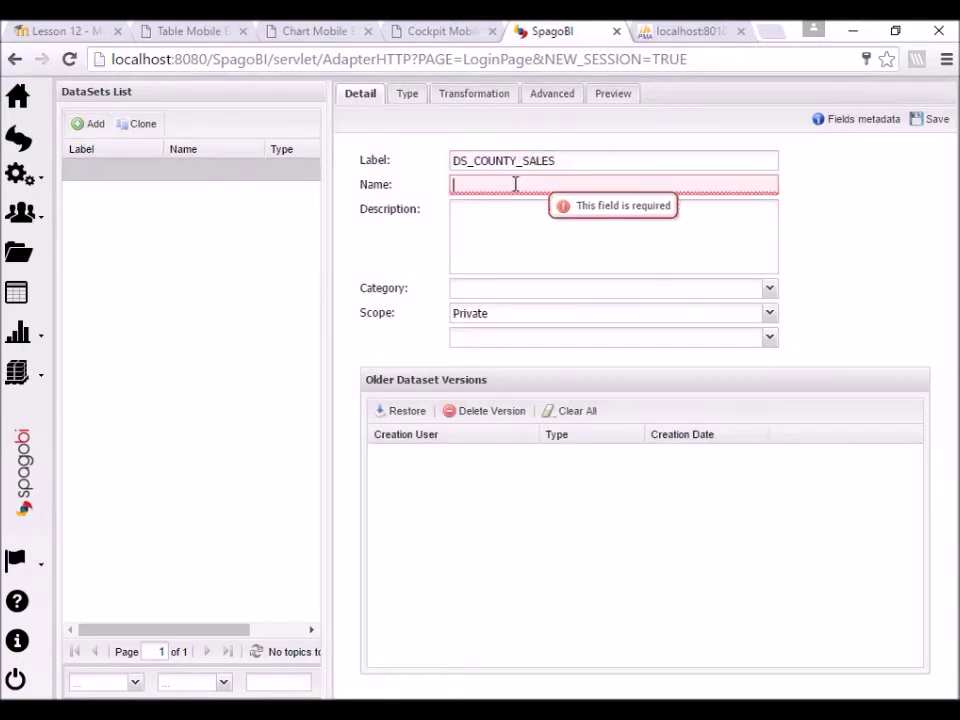
pyautogui.hotkey('ctrl', 'v')
pyautogui.click(514, 240)
pyautogui.hotkey('ctrl', 'v')
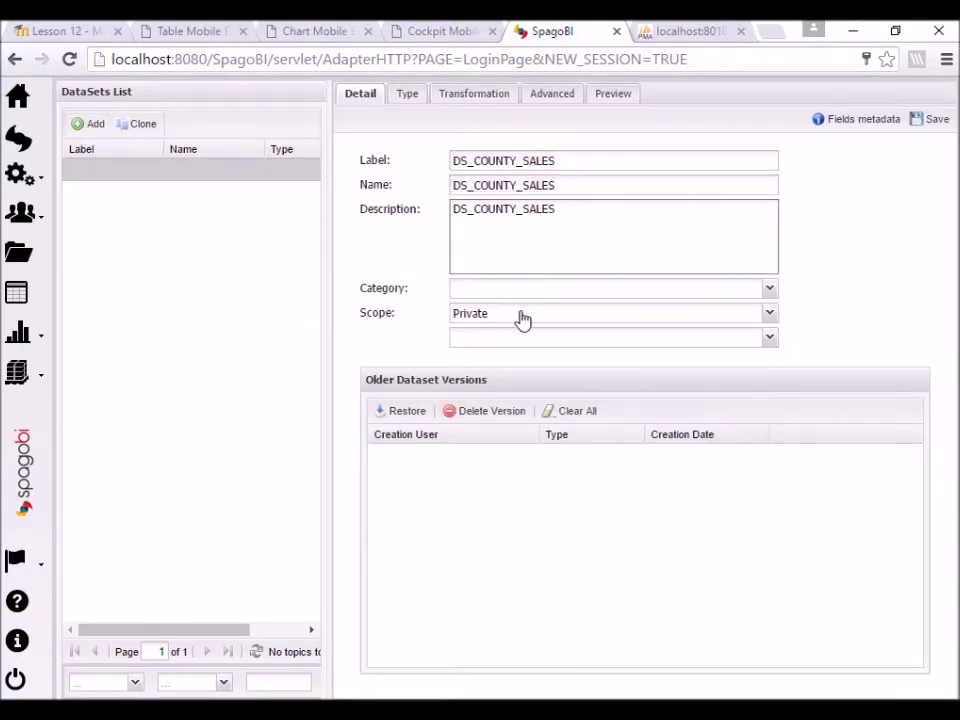
# Step: Set the dataset type to Query with the Sales data source
pyautogui.click(406, 100)
pyautogui.click(510, 168)
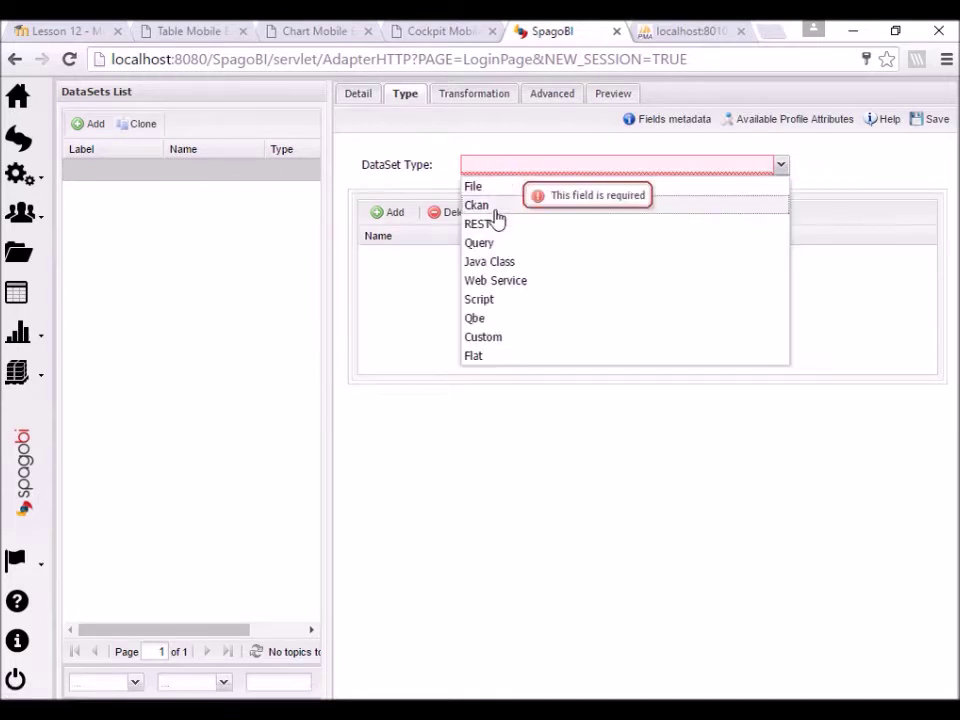
pyautogui.click(505, 243)
pyautogui.click(542, 212)
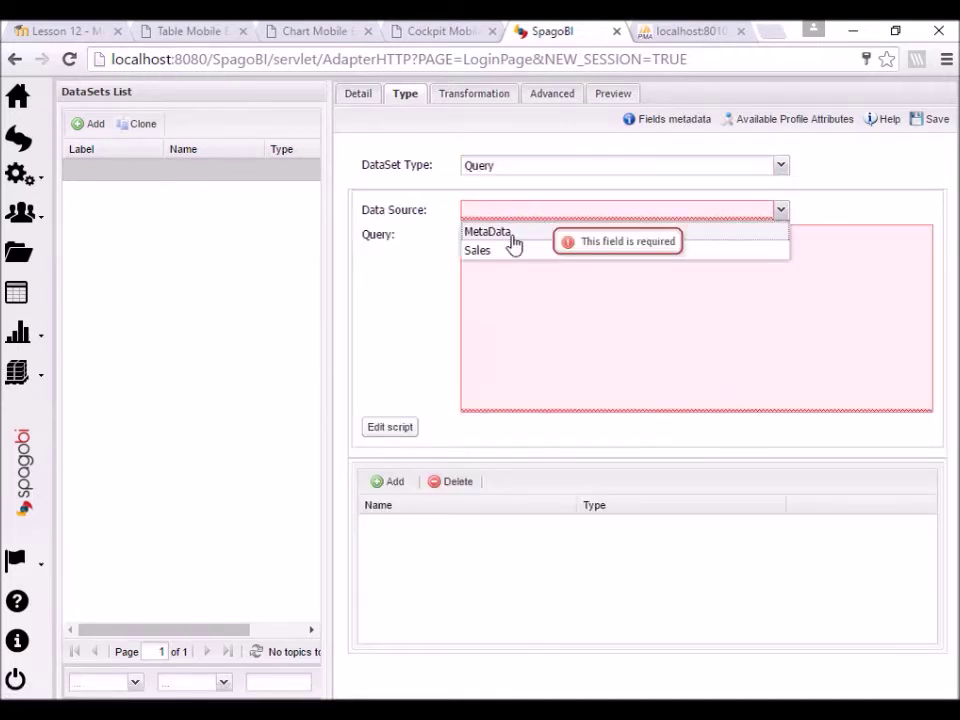
pyautogui.click(477, 250)
# Step: Copy the saved grouped SQL query and paste it into the dataset's query editor
pyautogui.click(478, 332)
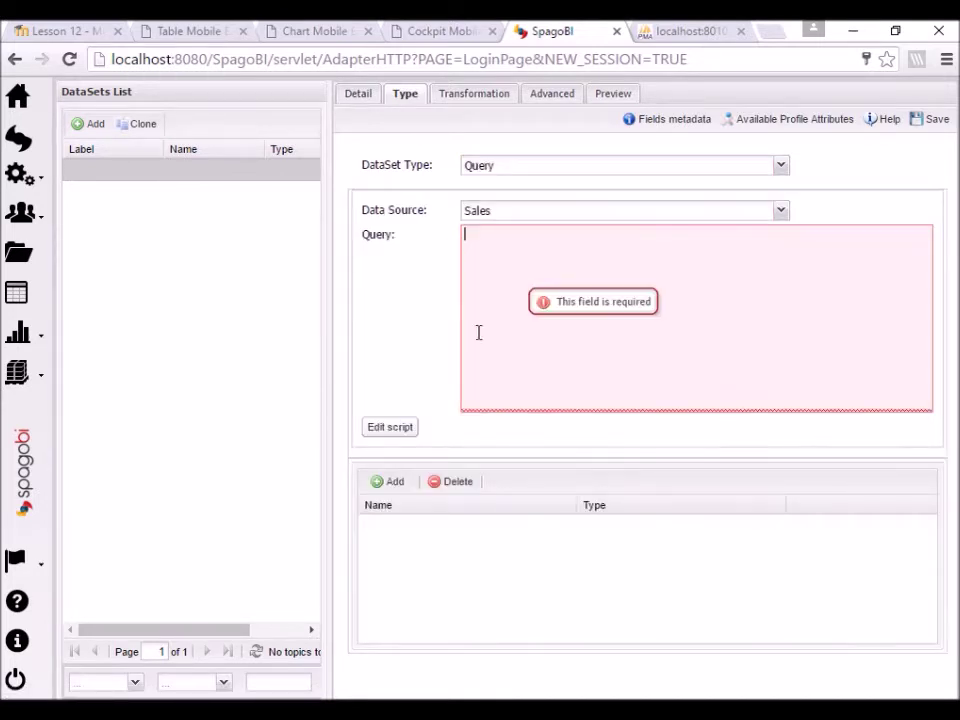
pyautogui.hotkey('alt', 'Tab')
pyautogui.moveTo(7, 105); pyautogui.dragTo(80, 398)
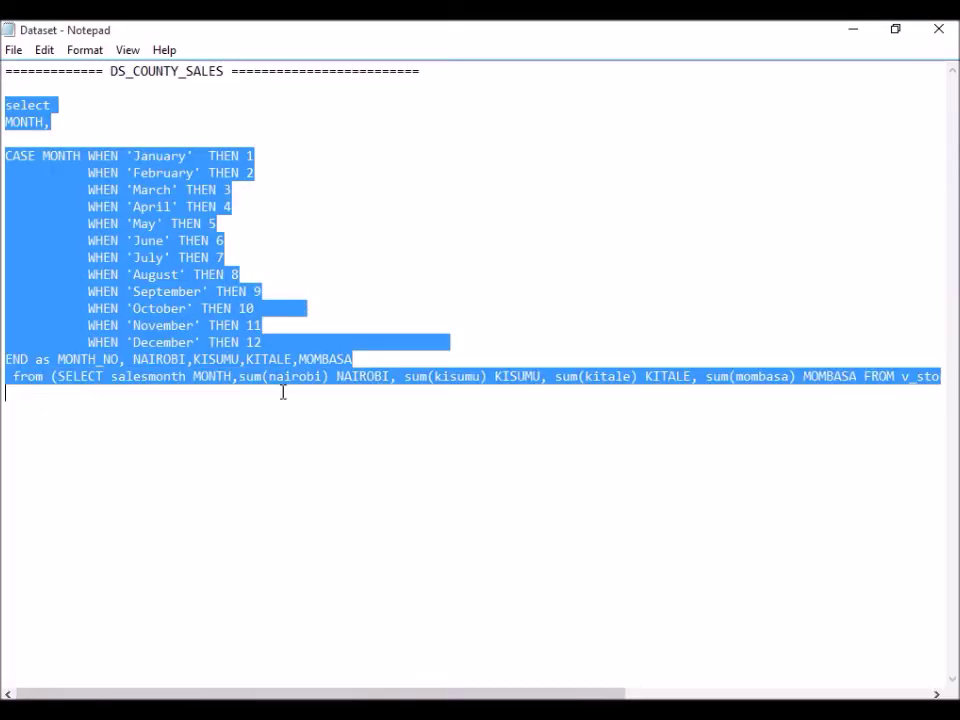
pyautogui.moveTo(885, 394); pyautogui.dragTo(955, 378)
pyautogui.hotkey('ctrl', 'c')
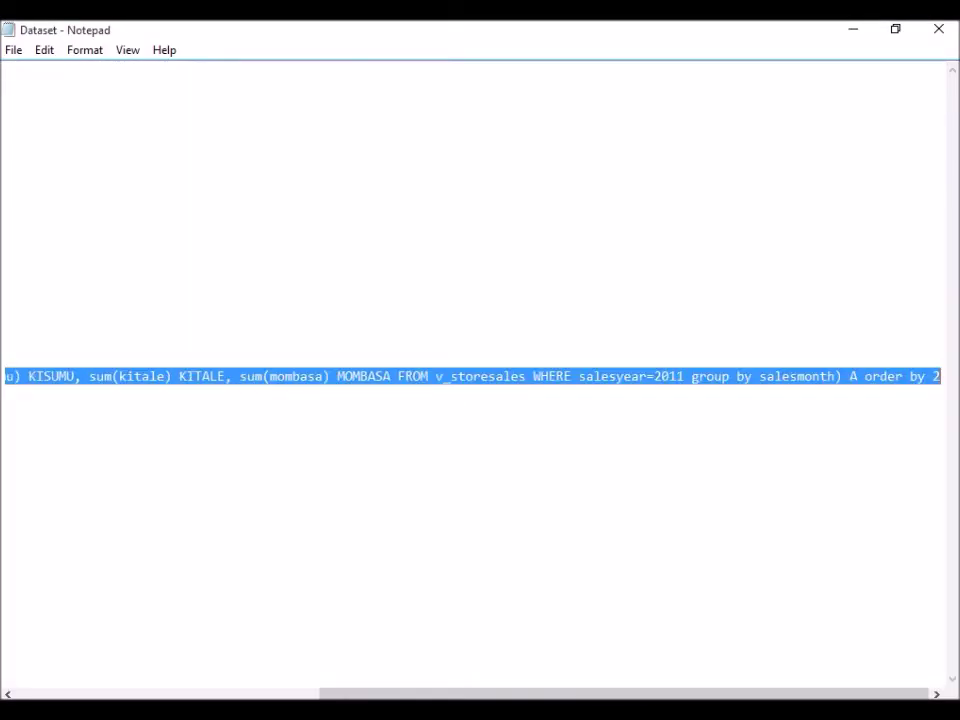
pyautogui.hotkey('alt', 'Tab')
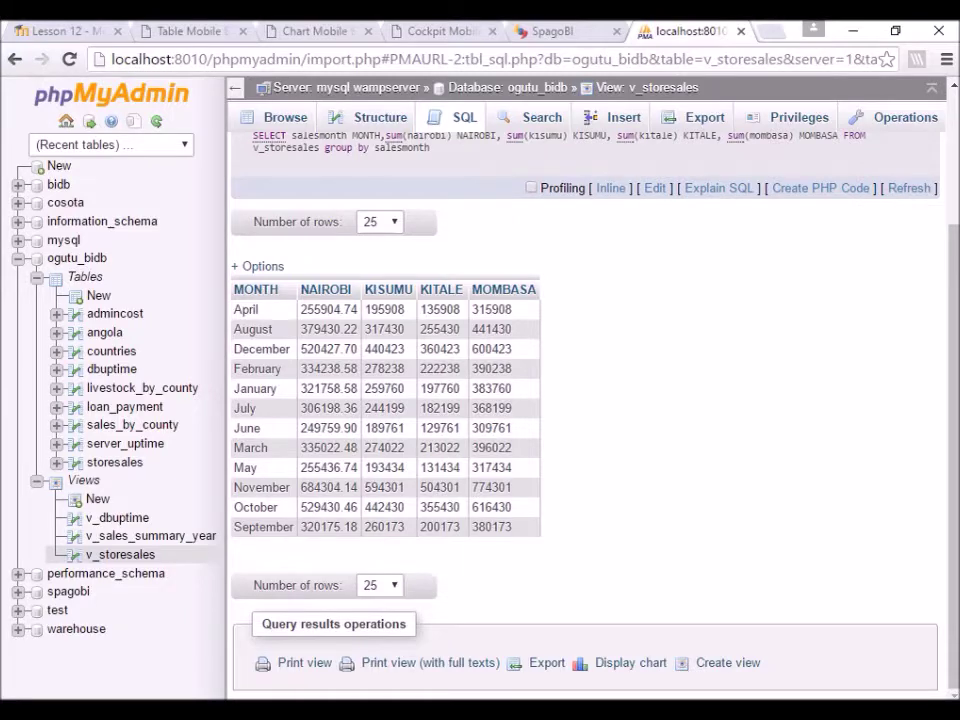
pyautogui.click(545, 31)
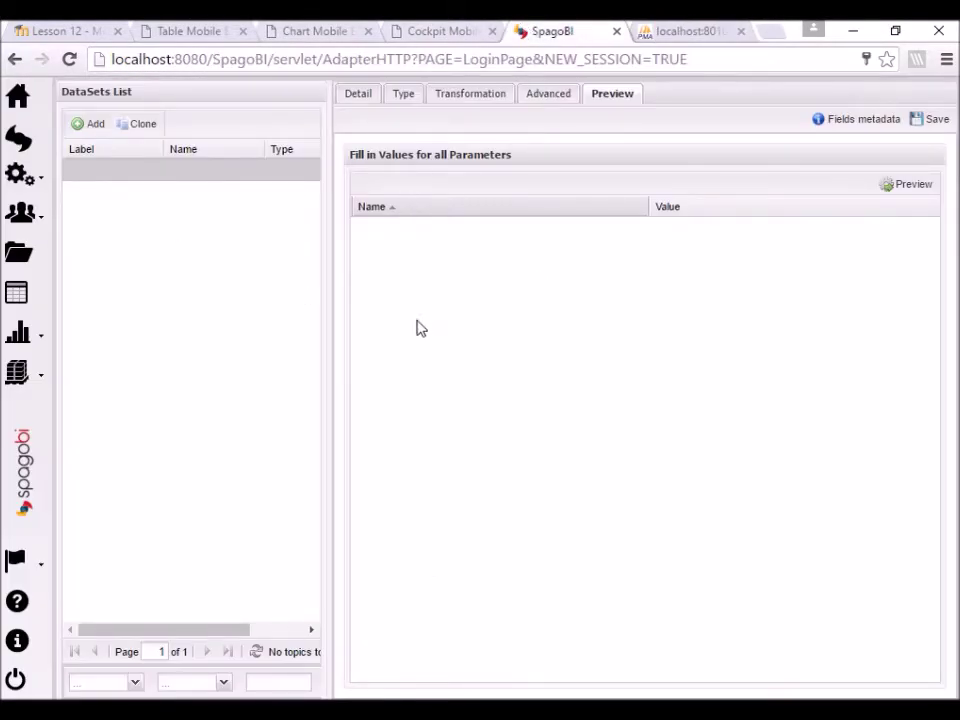
pyautogui.click(408, 98)
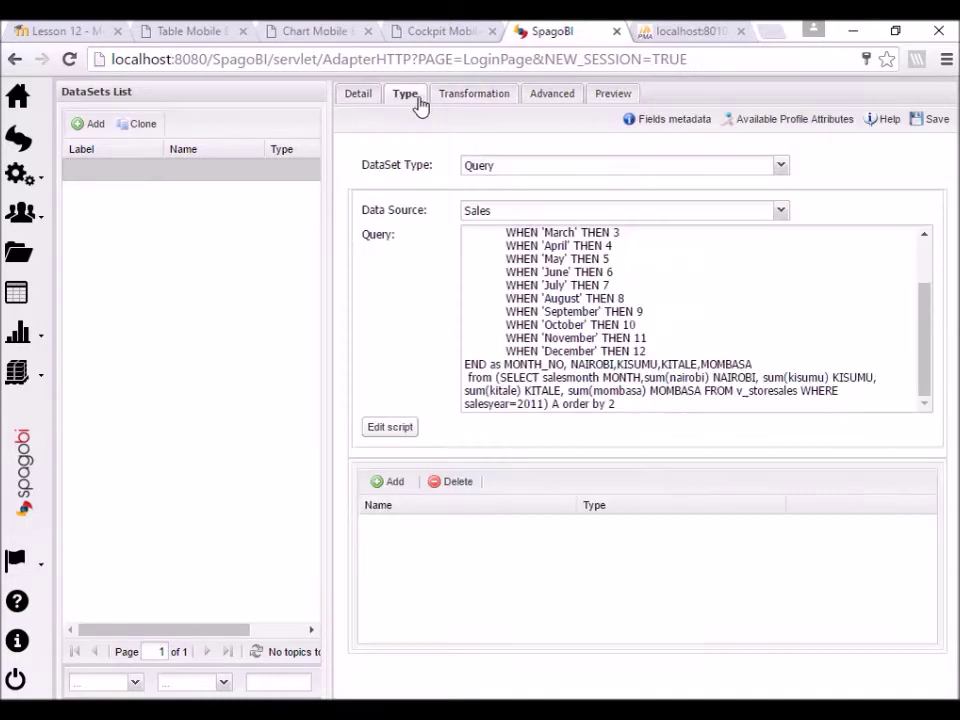
pyautogui.click(675, 272)
pyautogui.hotkey('ctrl', 'a')
pyautogui.hotkey('ctrl', 'v')
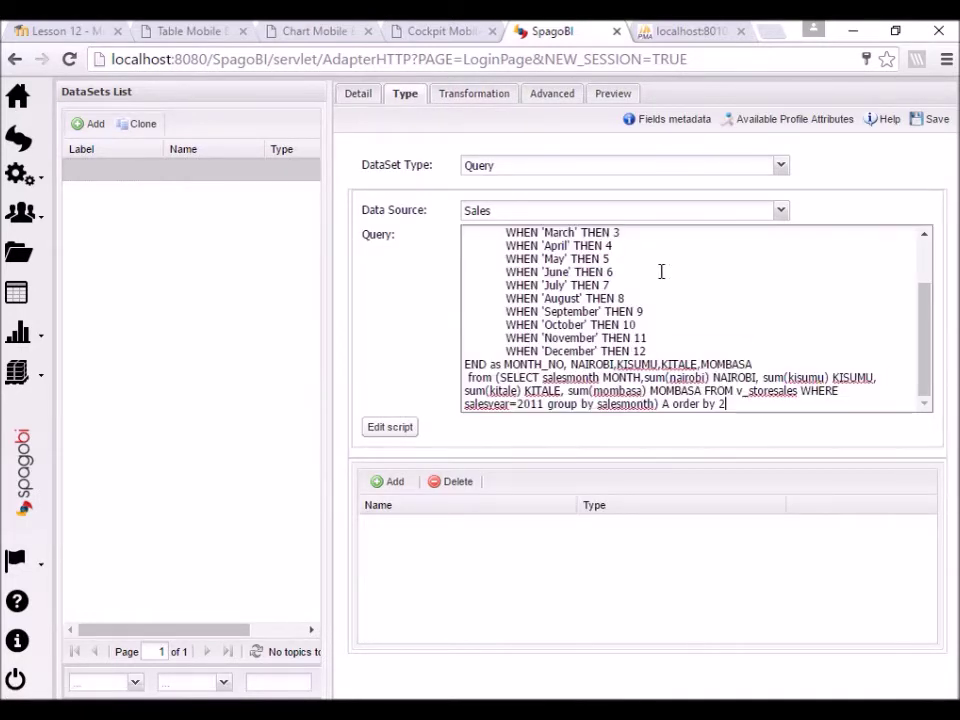
# Step: Preview the monthly 2011 sales for four counties, then save the dataset
pyautogui.click(627, 100)
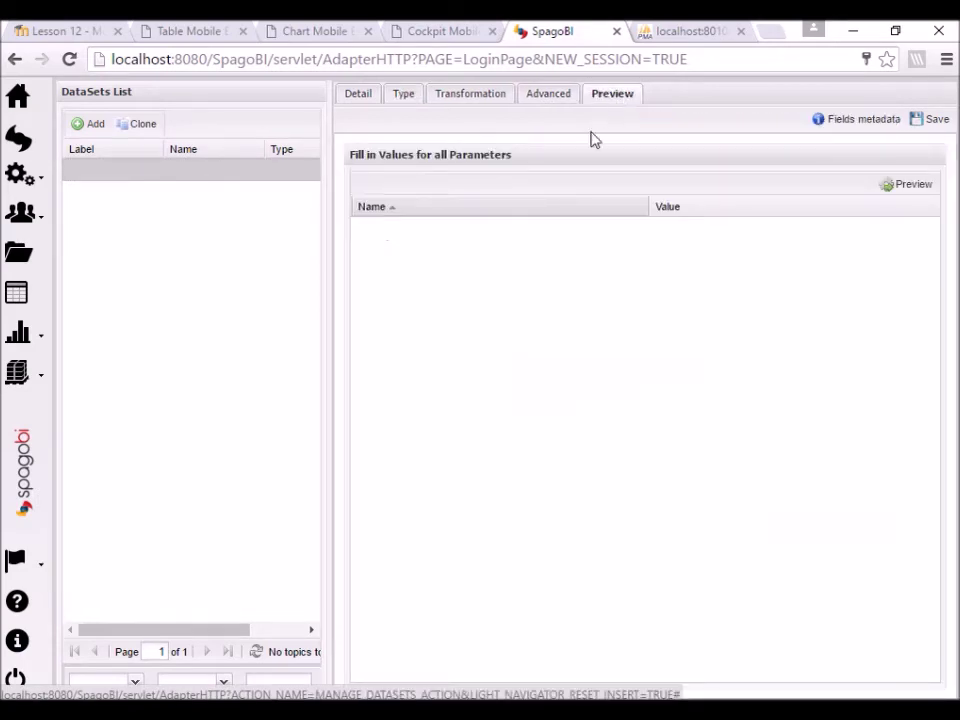
pyautogui.click(892, 188)
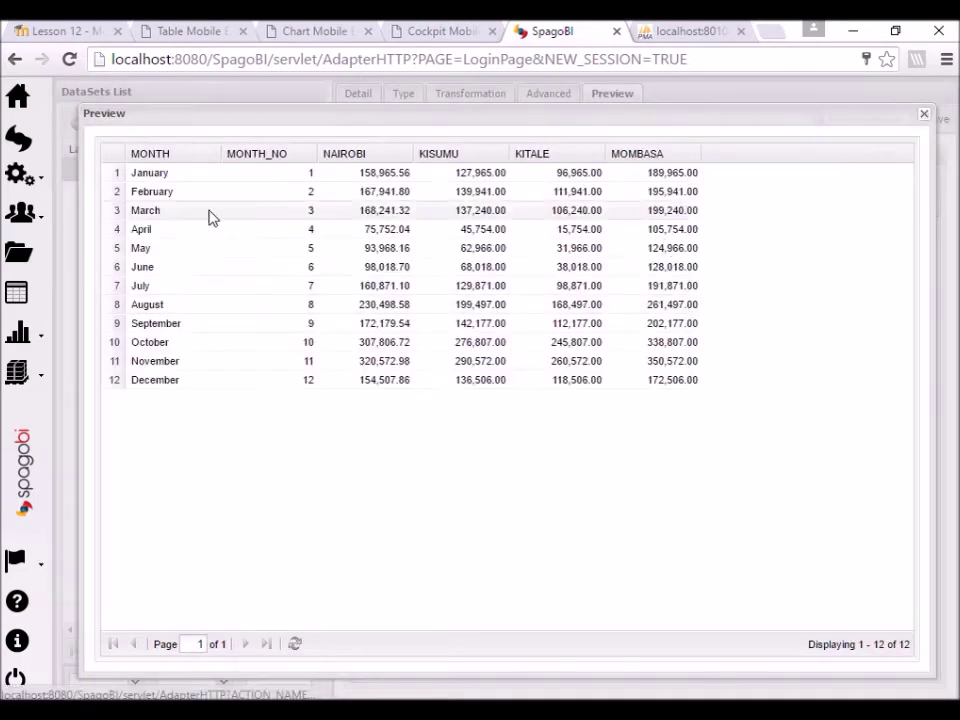
pyautogui.click(924, 114)
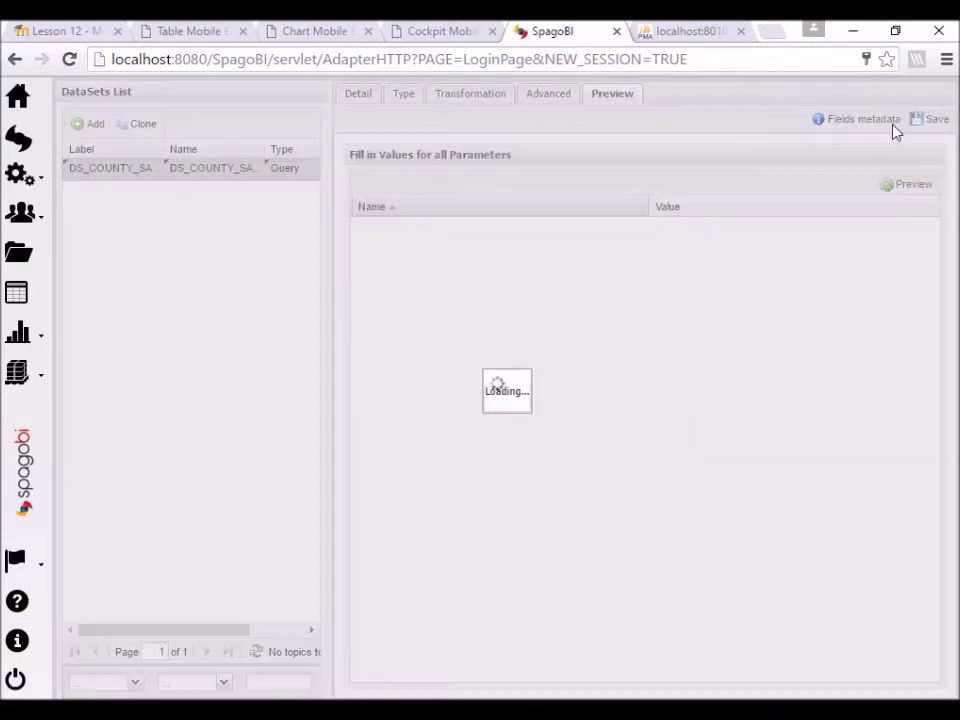
pyautogui.click(530, 412)
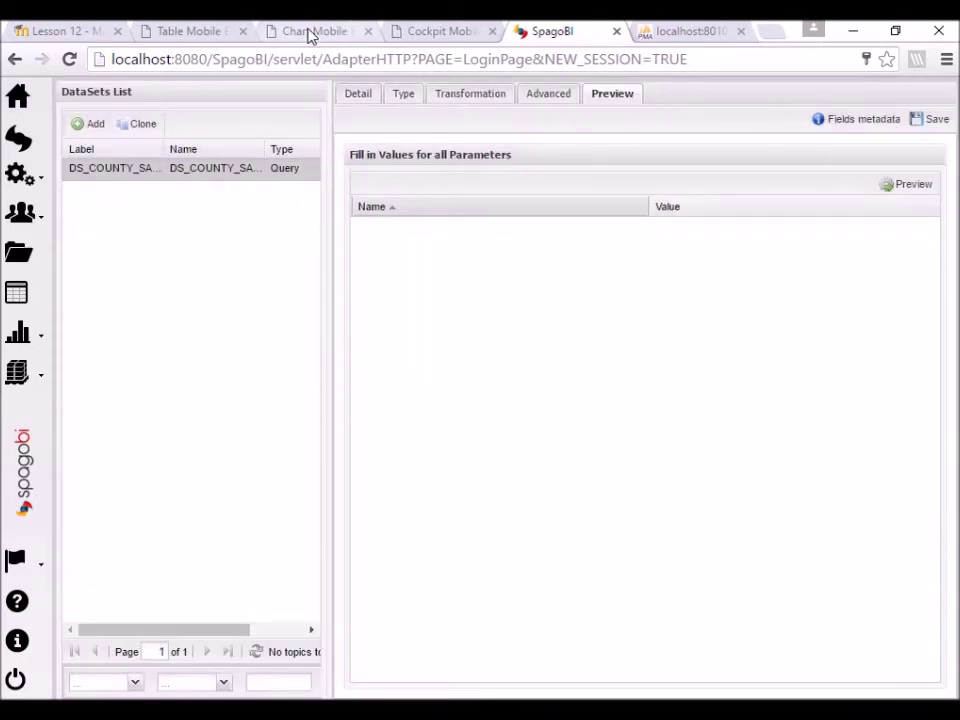
# Step: On the Table Mobile Engine wiki page, highlight the Create template and Register document steps
pyautogui.click(190, 36)
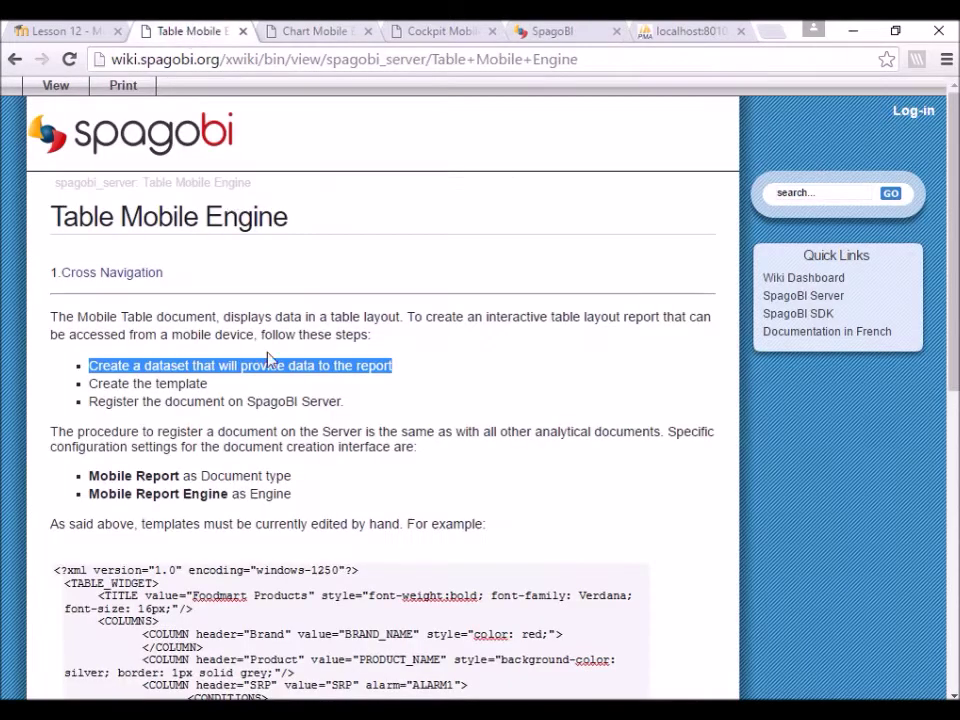
pyautogui.moveTo(89, 384); pyautogui.dragTo(257, 383)
pyautogui.moveTo(91, 401); pyautogui.dragTo(351, 401)
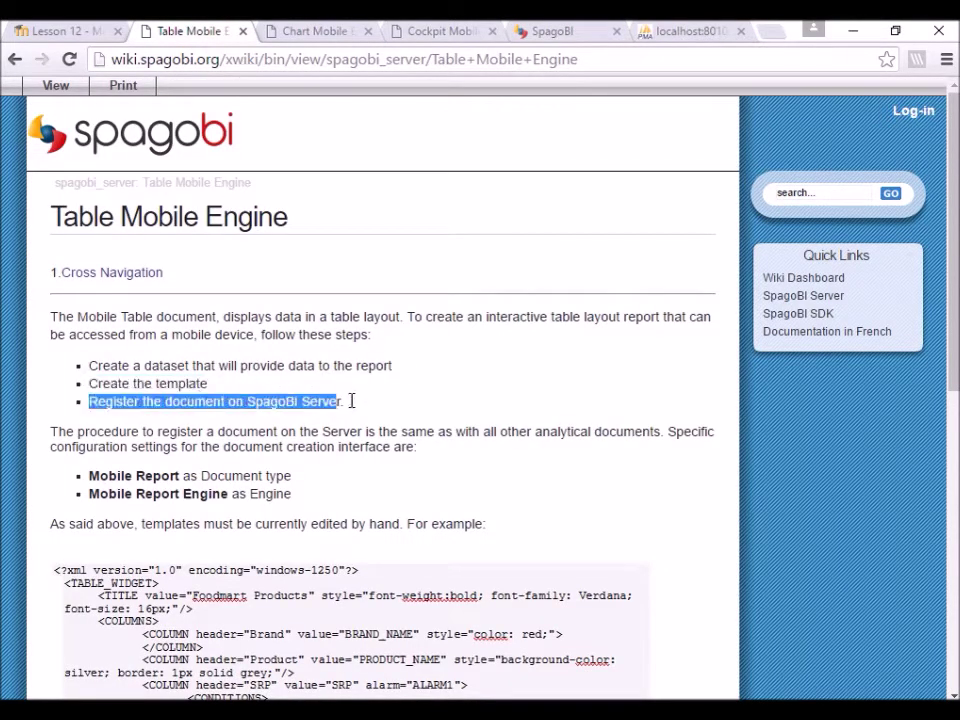
pyautogui.scroll(-6, 388, 405)
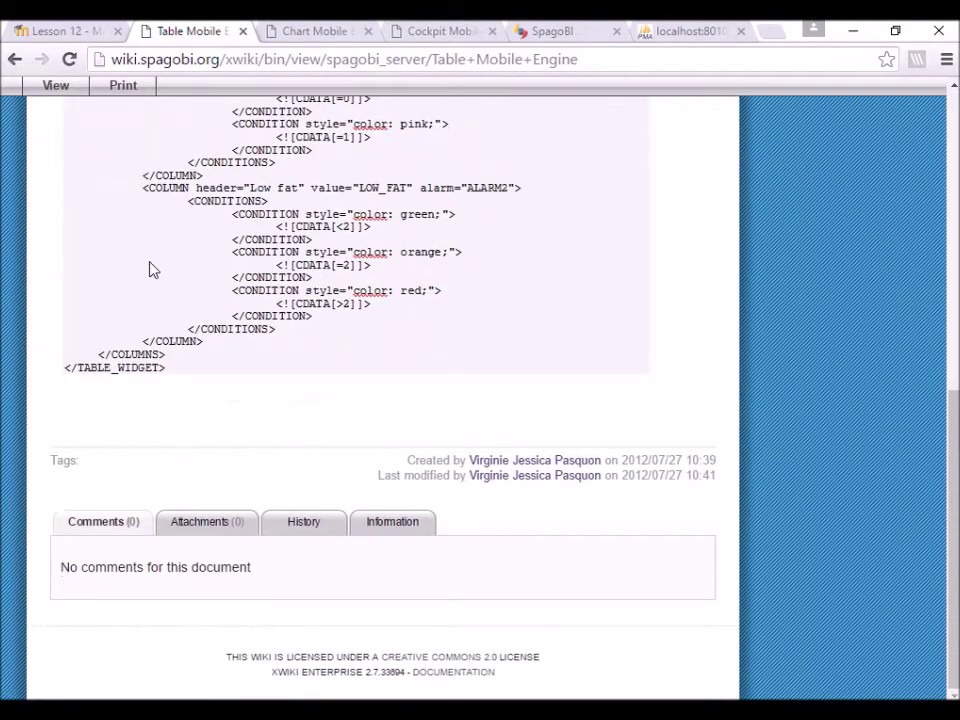
pyautogui.scroll(2, 150, 268)
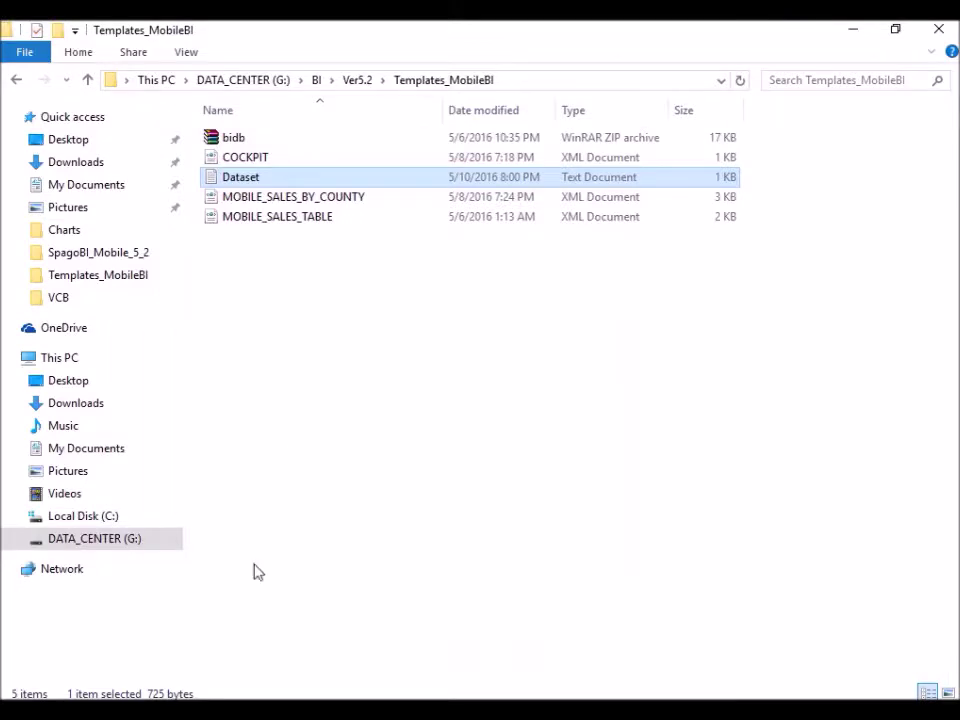
# Step: Edit MOBILE_SALES_TABLE from Templates_MobileBI with Notepad++
pyautogui.click(296, 217)
pyautogui.rightClick(296, 217)
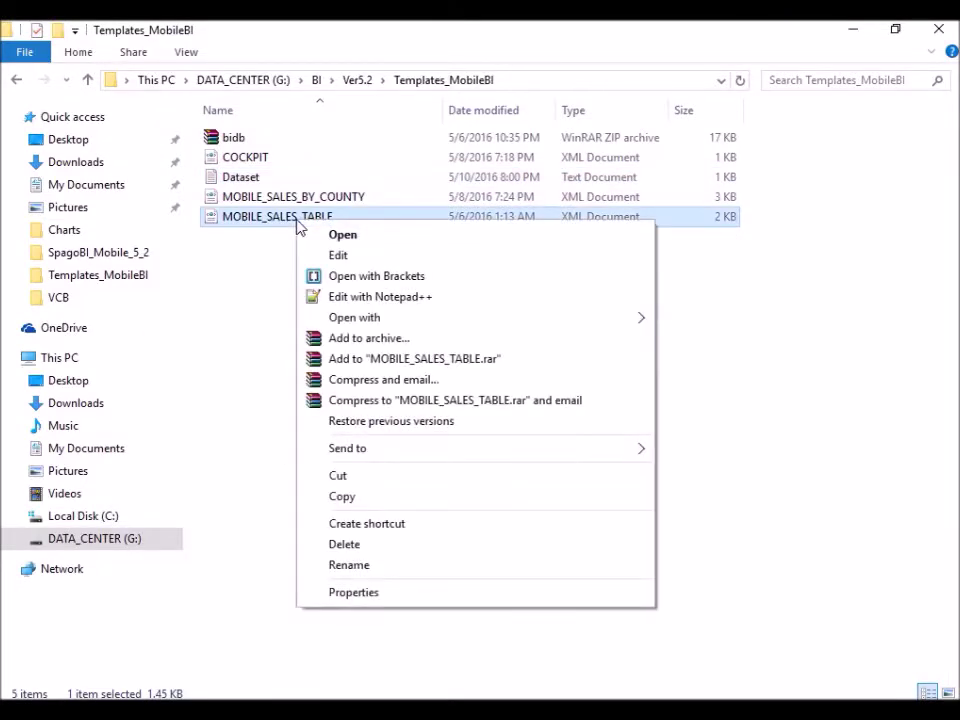
pyautogui.click(358, 296)
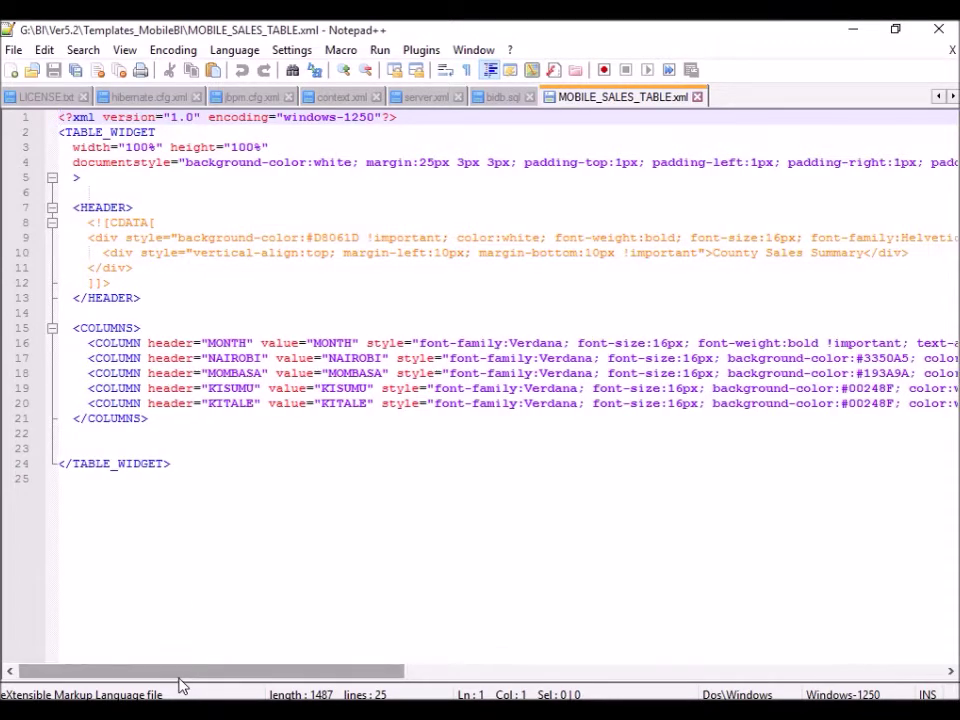
pyautogui.moveTo(405, 117); pyautogui.dragTo(150, 131)
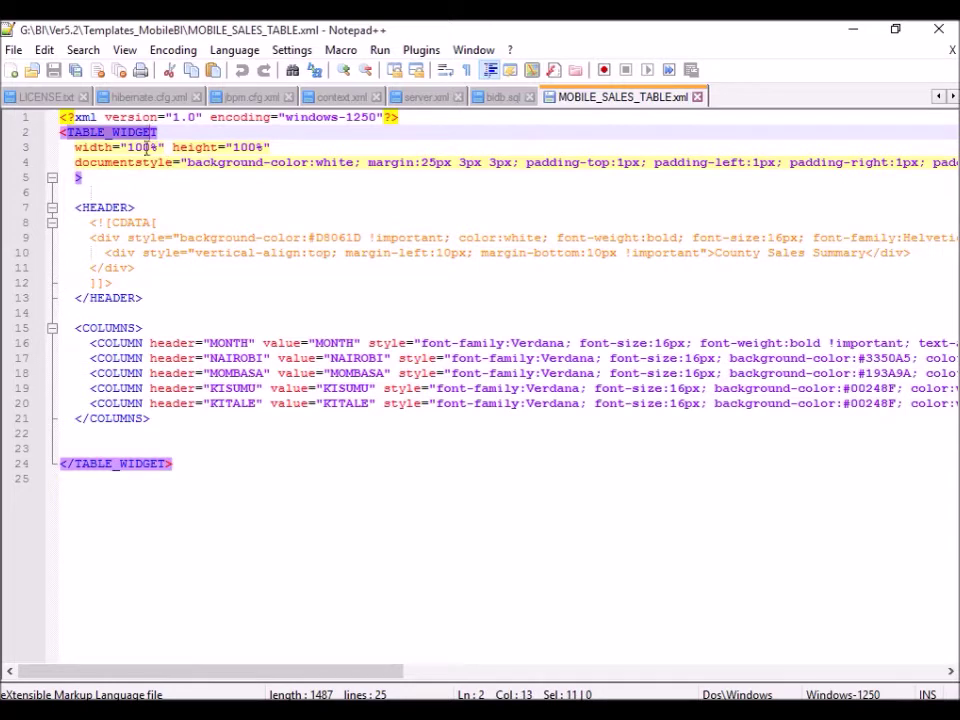
pyautogui.doubleClick(140, 147)
pyautogui.doubleClick(250, 147)
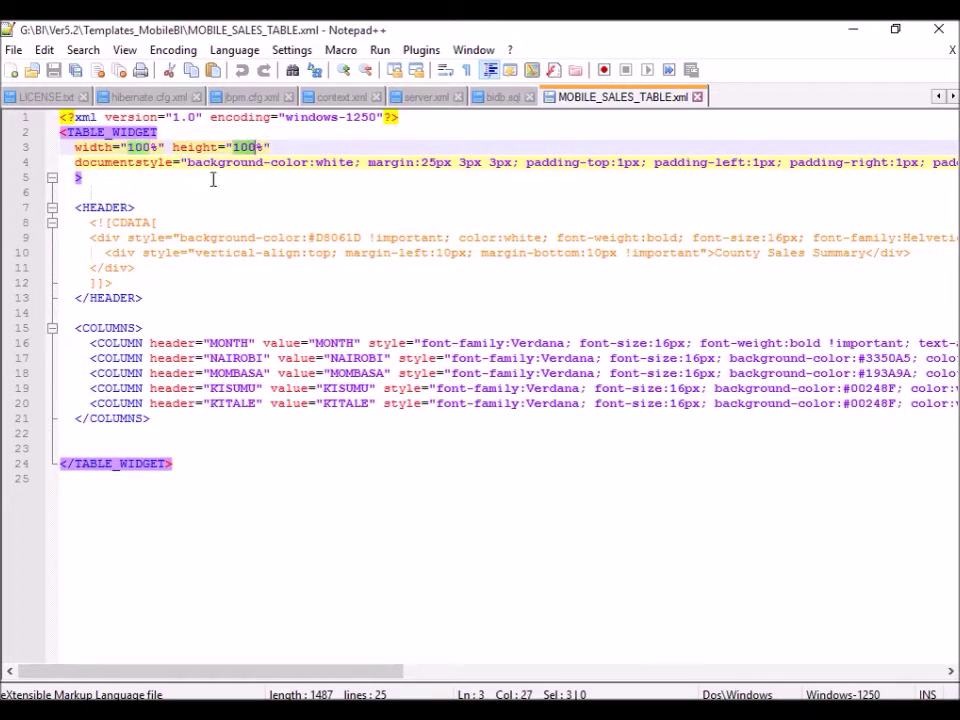
pyautogui.doubleClick(108, 163)
pyautogui.moveTo(188, 162); pyautogui.dragTo(346, 164)
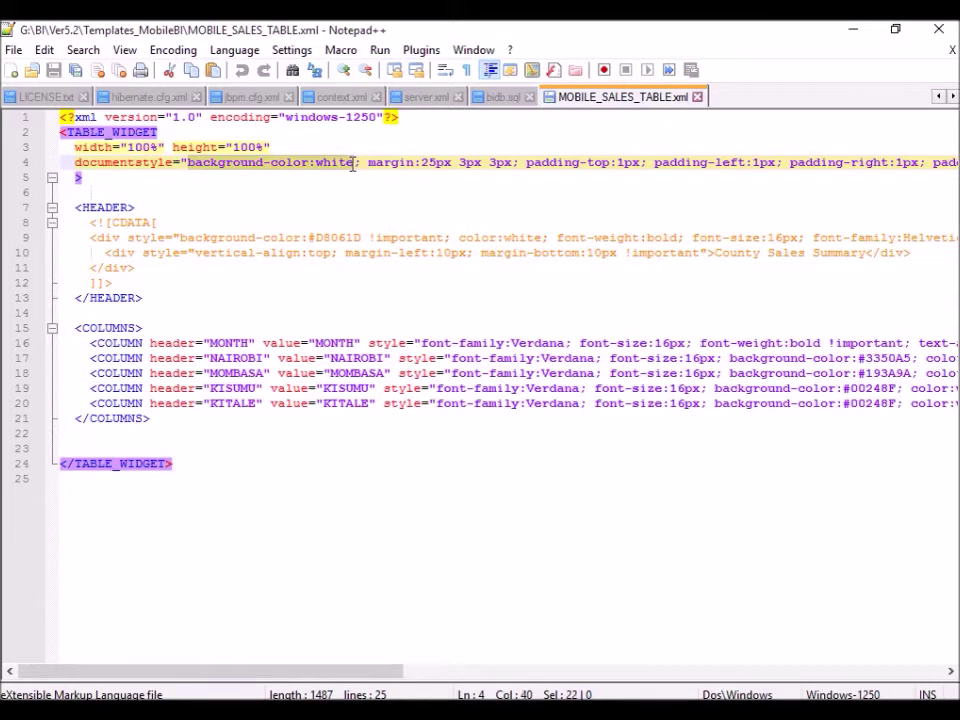
pyautogui.moveTo(368, 162); pyautogui.dragTo(450, 163)
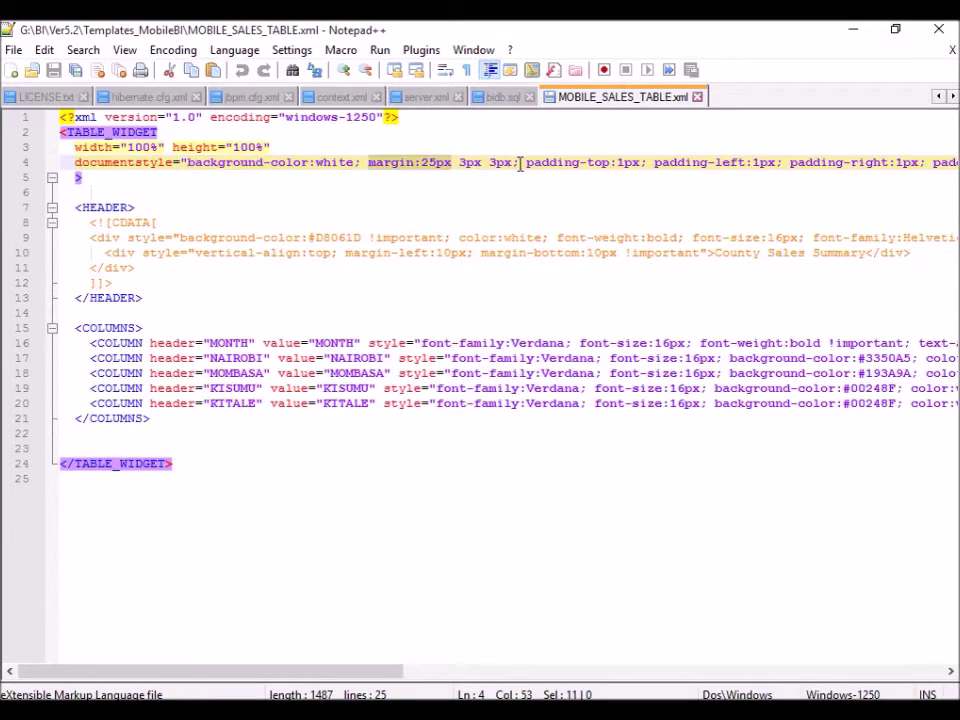
pyautogui.moveTo(527, 163); pyautogui.dragTo(611, 162)
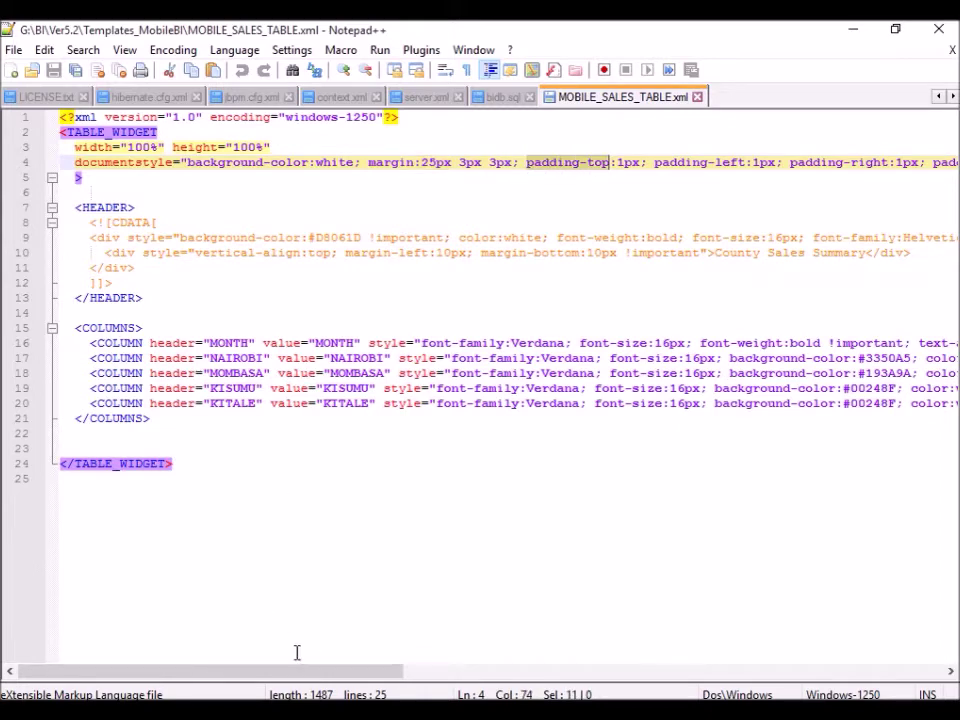